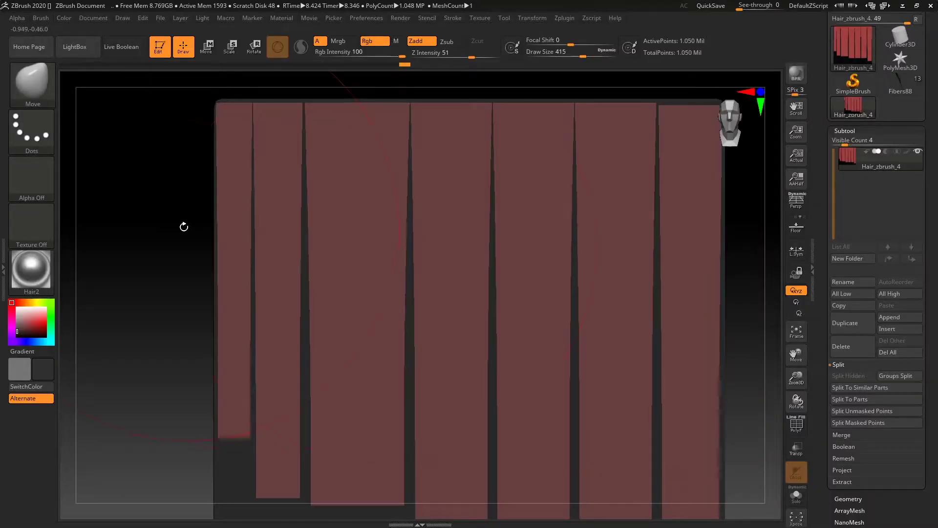
Mask a thin strip along the upper edge of the wide third hair card and generate accepted fibers from it.
right_click_drag(186, 208, 152, 203, "ctrl")
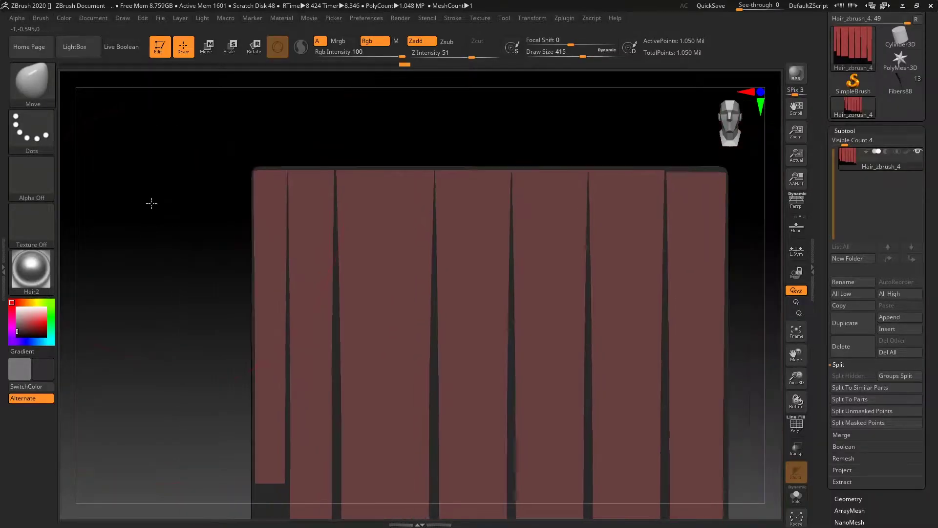
left_click_drag(229, 216, 192, 217)
left_click_drag(373, 157, 164, 222)
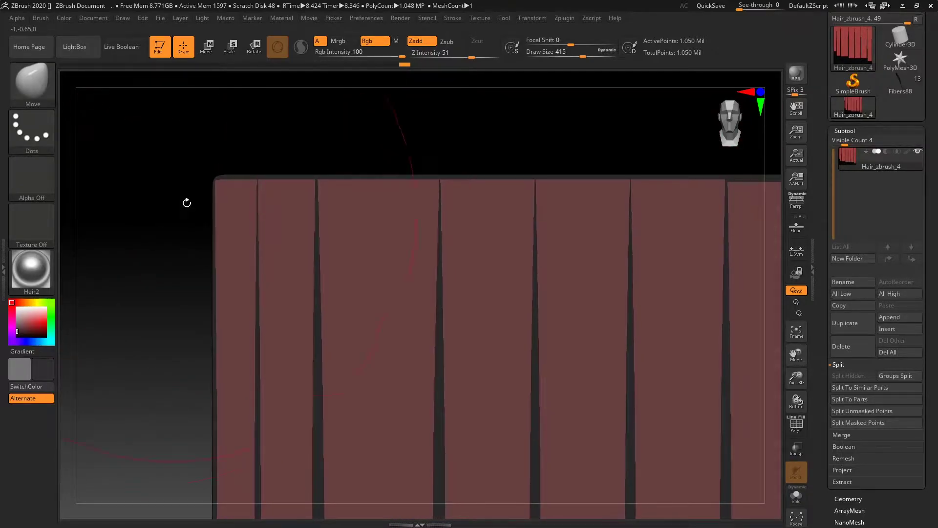
left_click_drag(301, 142, 400, 152)
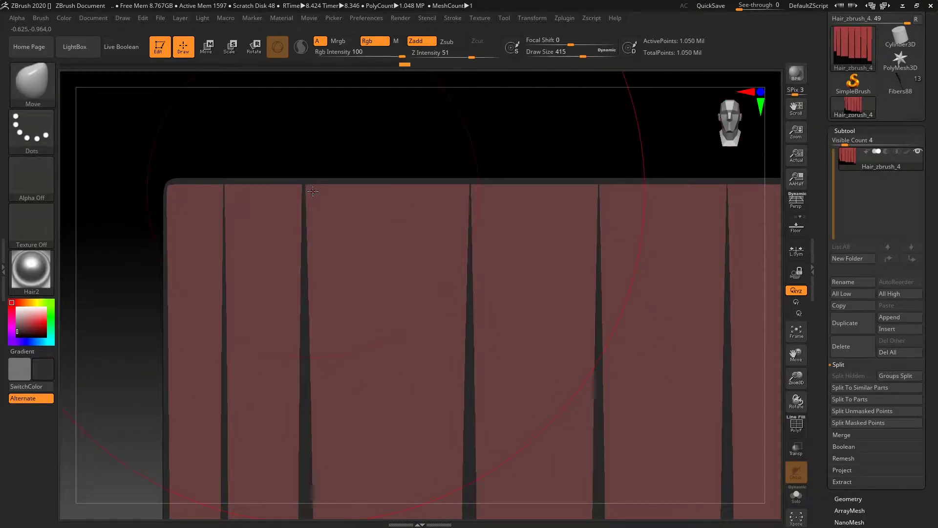
left_click_drag(323, 168, 364, 78, "alt")
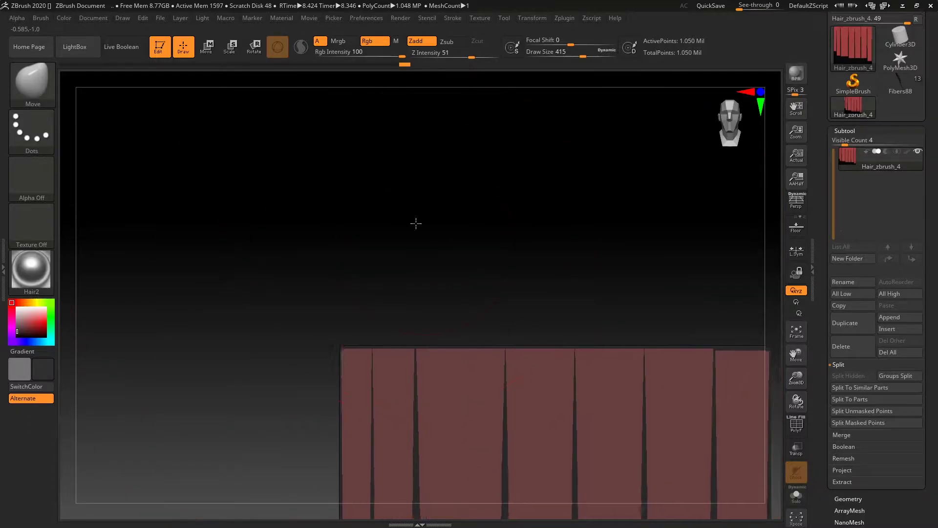
left_click_drag(425, 247, 397, 181, "alt")
left_click_drag(431, 279, 400, 209, "alt")
left_click_drag(466, 207, 451, 240, "alt")
left_click_drag(213, 183, 340, 191, "alt")
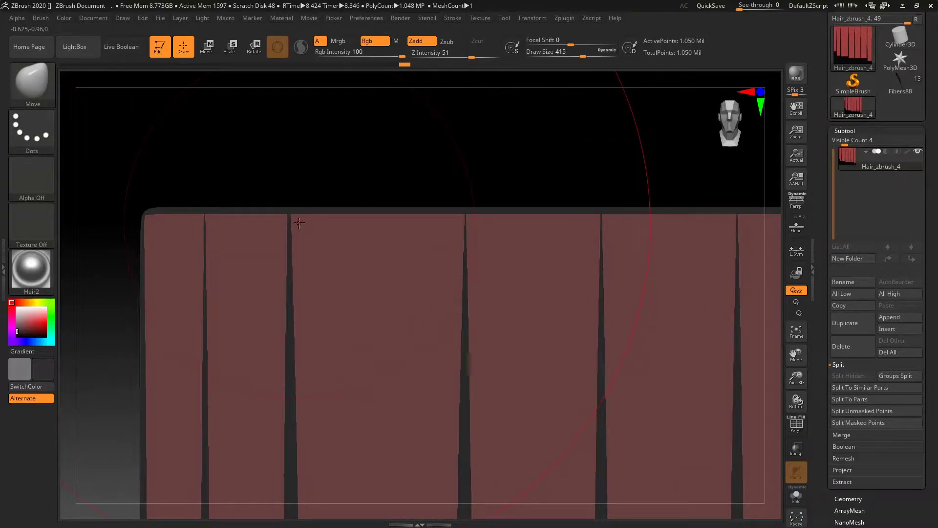
left_click_drag(298, 224, 389, 211, "ctrl")
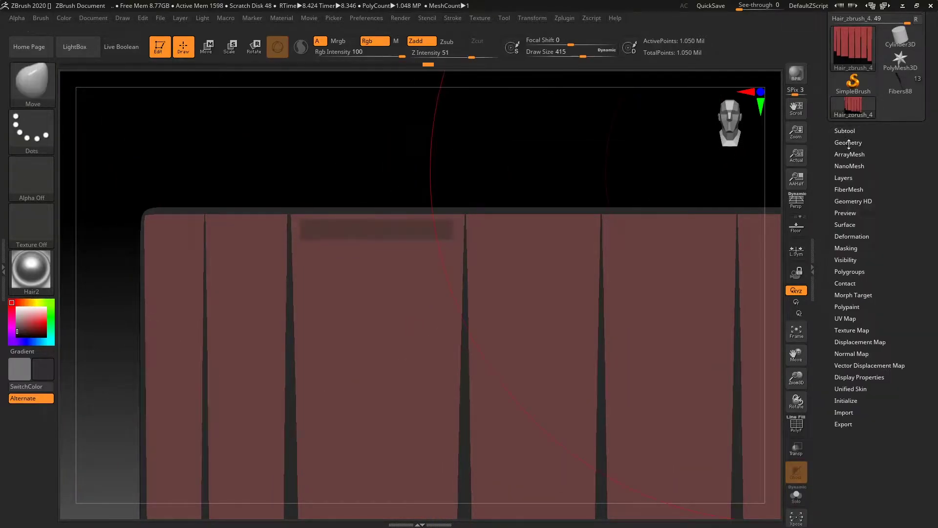
left_click(899, 223)
left_click(729, 254)
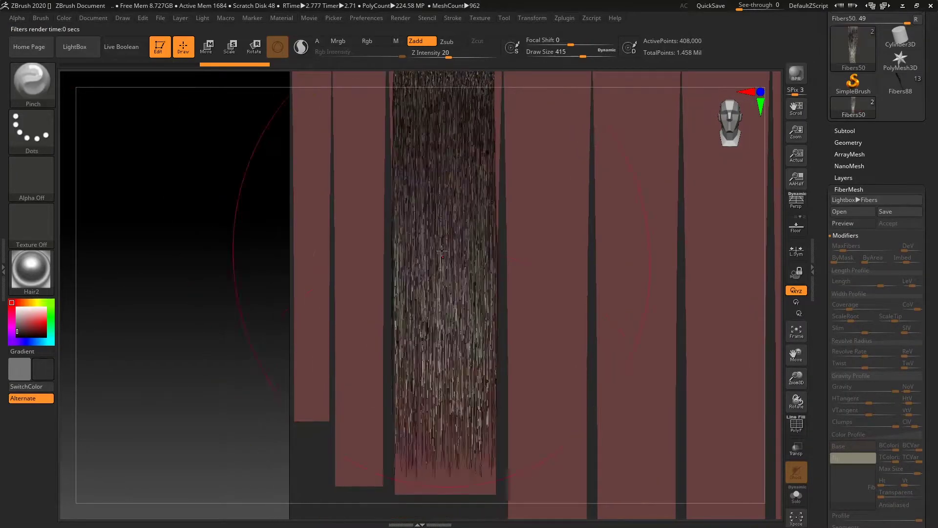
Pinch the lower ends of the new fibers into a taper and render a BPR preview.
left_click_drag(448, 274, 438, 518)
right_click_drag(438, 517, 455, 359, "ctrl")
key("shift+r")
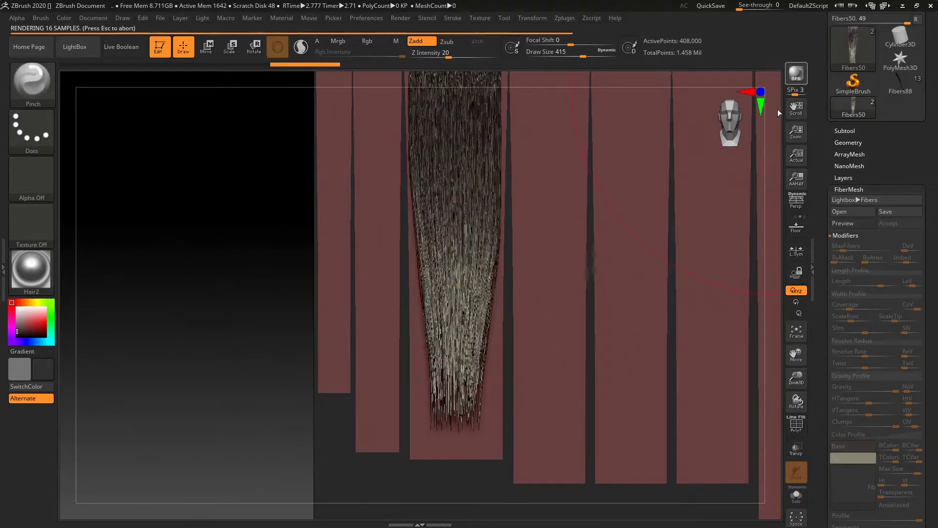
Switch to the Move brush and redo the previous edits on the hair fibers.
key("b")
key("m")
key("v")
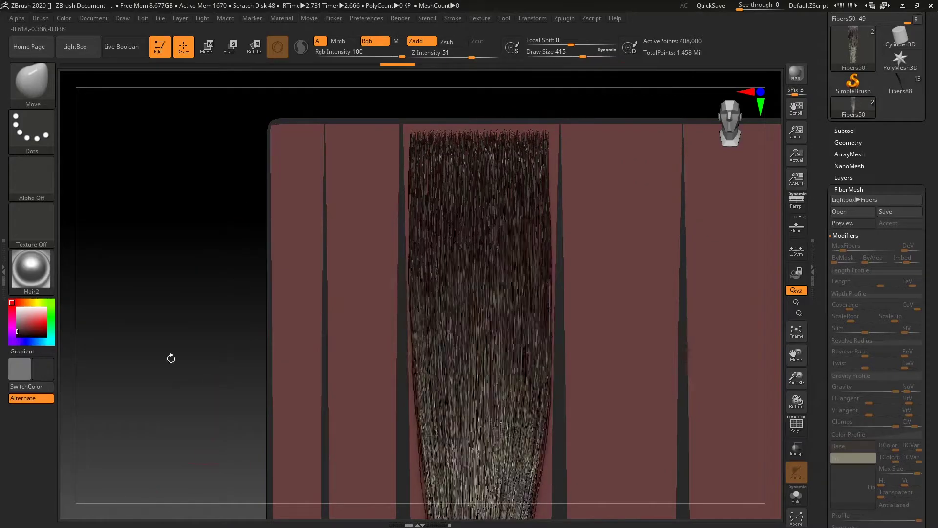
key("ctrl+shift+z")
key("ctrl+shift+z")
key("ctrl+shift+z")
key("ctrl+shift+z")
key("ctrl+shift+z")
key("ctrl+shift+z")
key("ctrl+shift+z")
Set the visibility selection brush to SelectRect for isolating groups of fibers.
mouse_move(493, 337)
right_mouse_down("ctrl")
mouse_move(220, 247)
mouse_move(132, 322)
right_mouse_up("ctrl")
left_click_drag(109, 297, 456, 308, "ctrl+shift")
left_click(32, 84, "ctrl+shift")
left_click(468, 138, "ctrl+shift")
mouse_move(178, 319)
left_mouse_down("ctrl+shift")
mouse_move(448, 417)
mouse_move(558, 417)
left_mouse_up("ctrl+shift")
right_click_drag(508, 147, 515, 278, "alt")
left_click(32, 84, "ctrl+shift")
left_click(327, 138, "ctrl+shift")
right_click_drag(557, 254, 488, 195, "ctrl")
left_click_drag(430, 94, 518, 160, "ctrl+shift")
key("ctrl+z")
Isolate the section of fibers along the right side of the tuft with a rectangular selection at the roots.
mouse_move(254, 161)
right_mouse_down("ctrl")
mouse_move(239, 205)
mouse_move(245, 254)
mouse_move(217, 273)
right_mouse_up("ctrl")
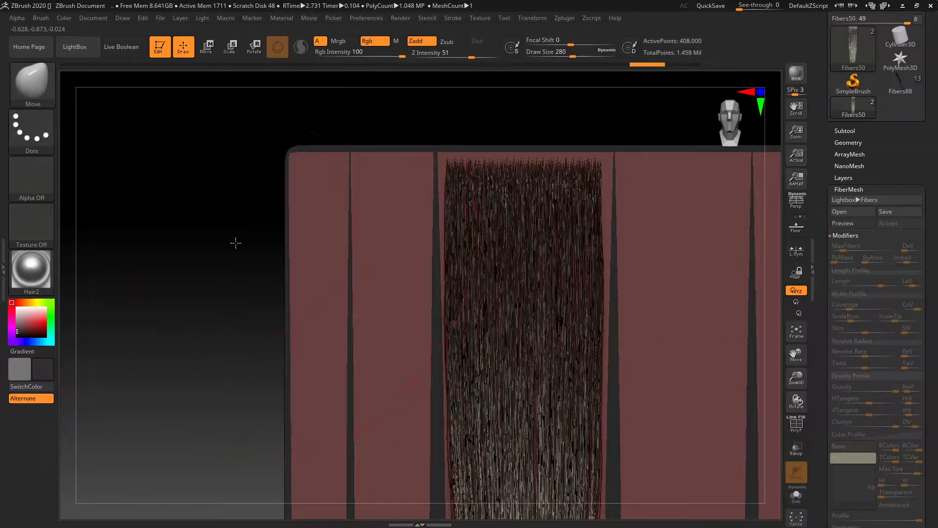
right_click_drag(236, 237, 235, 264, "alt")
left_click_drag(540, 136, 622, 222, "ctrl+shift")
right_click_drag(583, 155, 562, 163, "ctrl")
right_click_drag(597, 290, 544, 171, "alt")
left_click(546, 170, "ctrl+shift")
left_click_drag(493, 116, 551, 184, "ctrl+shift")
mouse_move(201, 209)
left_mouse_down()
mouse_move(155, 192)
mouse_move(213, 90)
mouse_move(274, 298)
mouse_move(190, 312)
left_mouse_up()
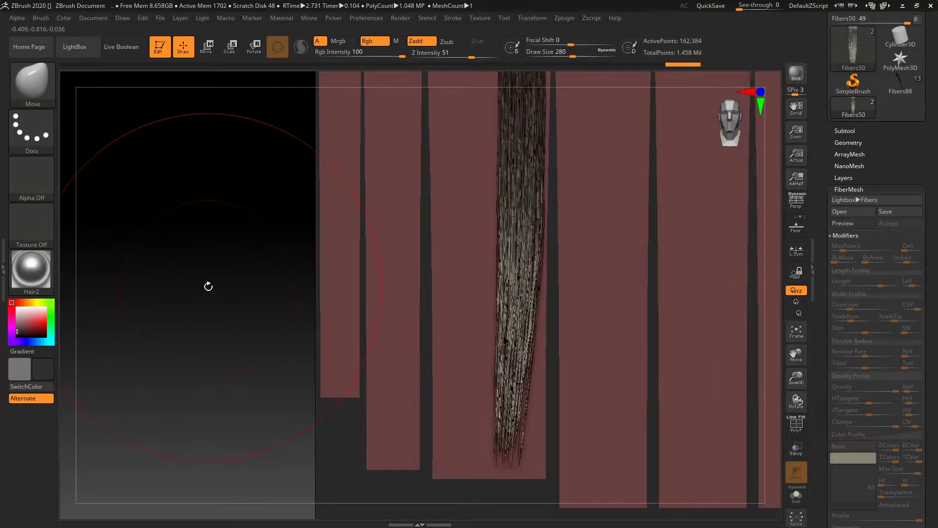
Pinch and smooth the lower end of the isolated right section into a narrow point.
key("b")
key("i")
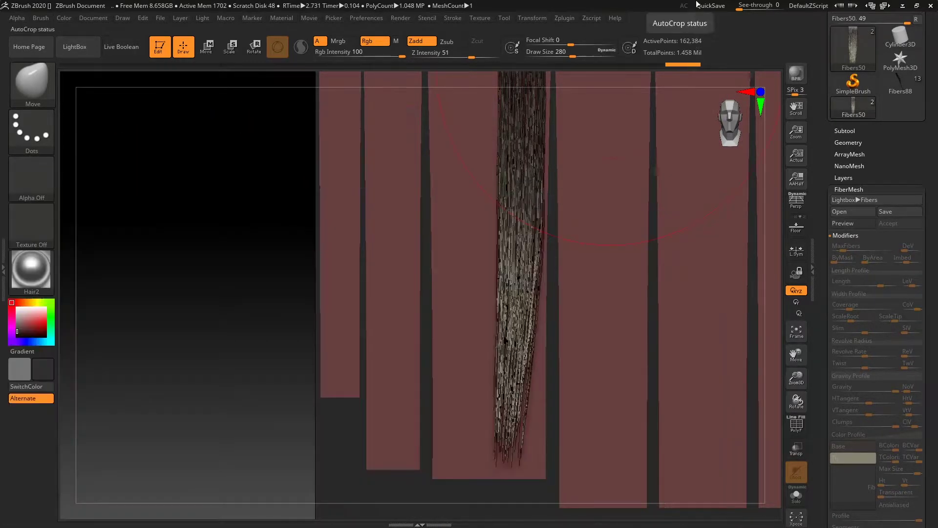
key("b")
key("p")
key("i")
left_click_drag(509, 381, 496, 459, "shift")
left_click_drag(495, 427, 469, 483, "shift")
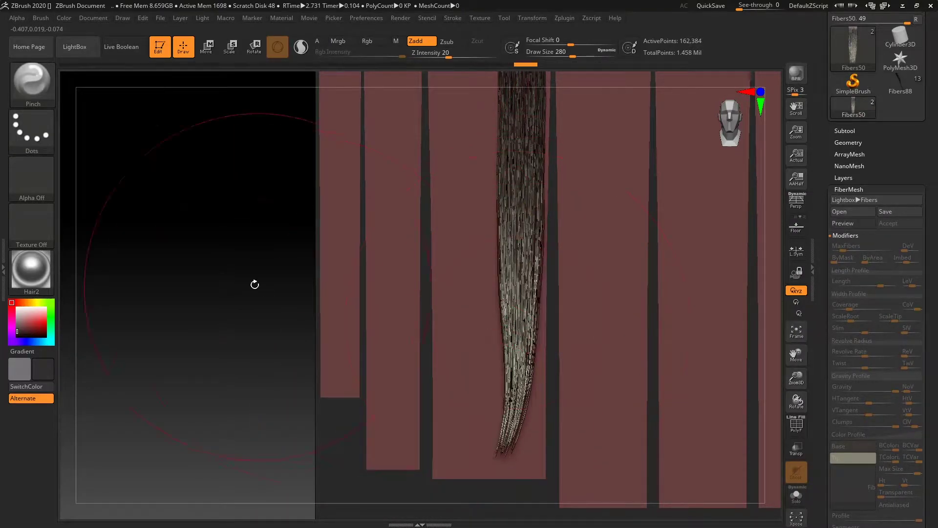
Nudge the lower part of the isolated right section slightly to the left with the Move brush.
key("b")
key("m")
key("v")
left_click_drag(519, 340, 517, 339)
left_click_drag(204, 314, 210, 379, "alt")
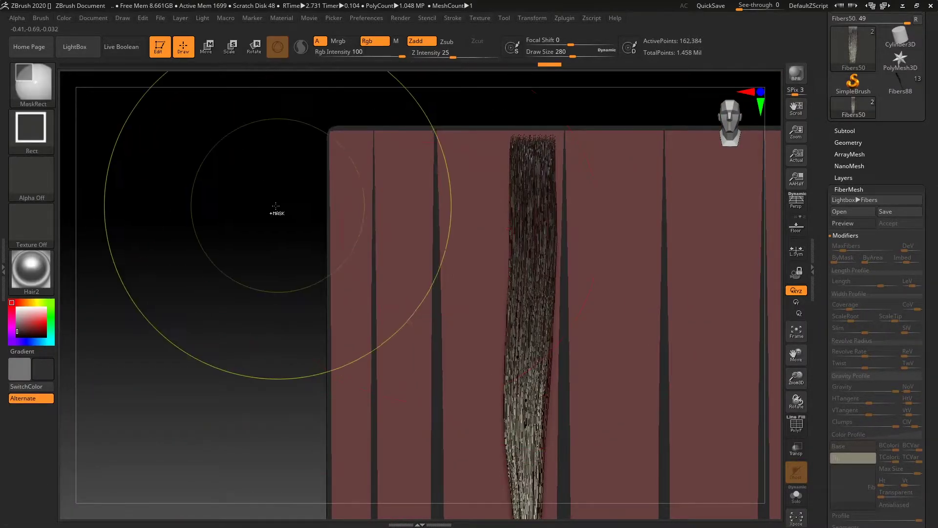
Unhide all the fibers and undo the last change.
left_click(230, 269, "ctrl+shift")
left_click_drag(205, 315, 174, 188, "alt")
left_click_drag(225, 276, 245, 311, "alt")
left_click_drag(197, 289, 206, 307, "alt")
key("ctrl+z")
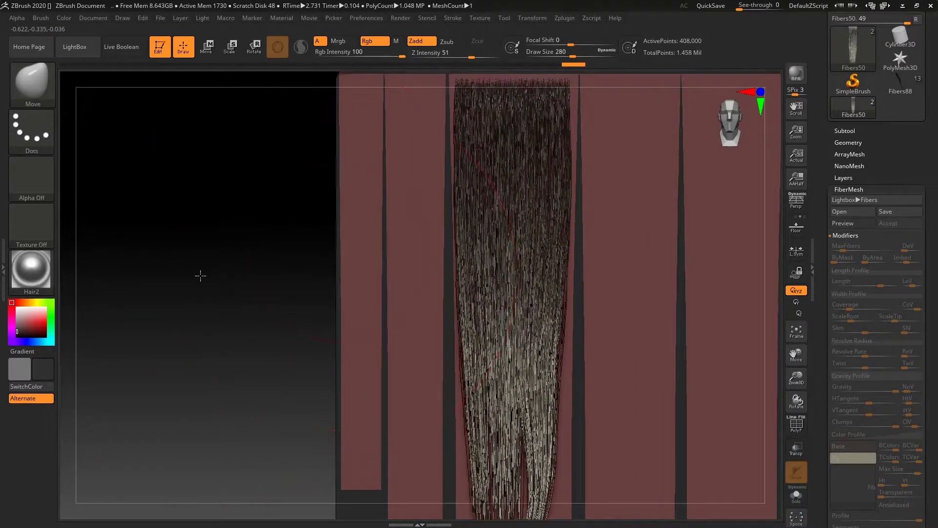
Isolate the left section of the tuft and move its lower end slightly to the right.
left_click_drag(189, 230, 209, 343, "alt")
left_click_drag(423, 130, 508, 205, "ctrl+shift")
left_click_drag(193, 352, 171, 186, "alt")
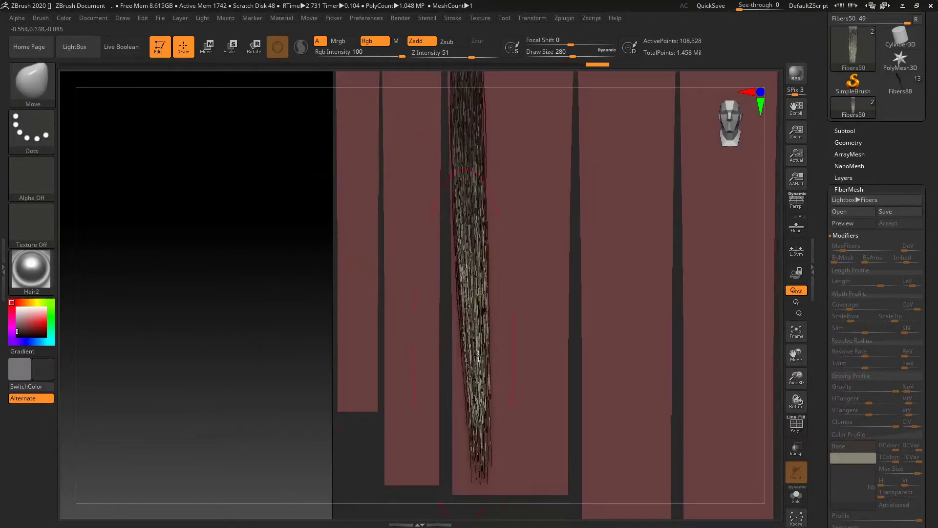
left_click_drag(469, 389, 483, 389)
Pinch the tips of the isolated left section together, and show the whole tuft again.
key("b")
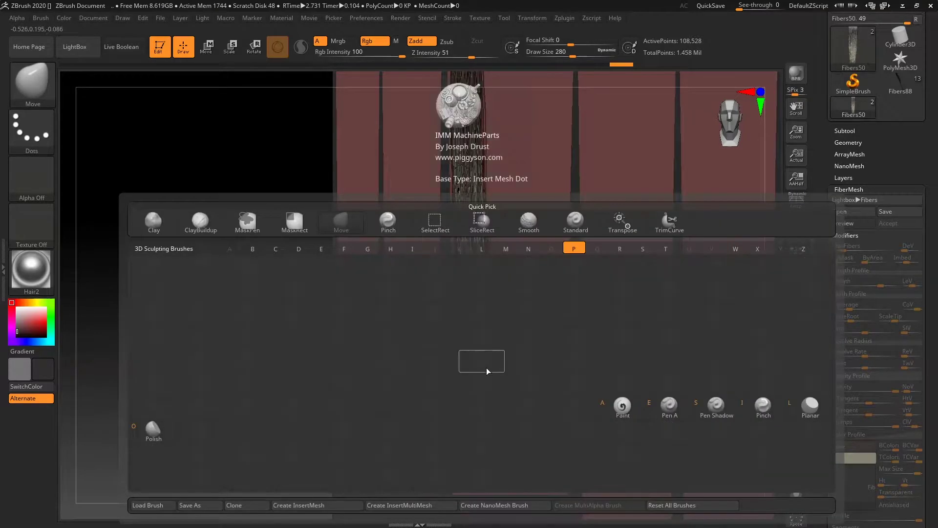
key("p")
key("i")
left_click_drag(484, 421, 475, 439)
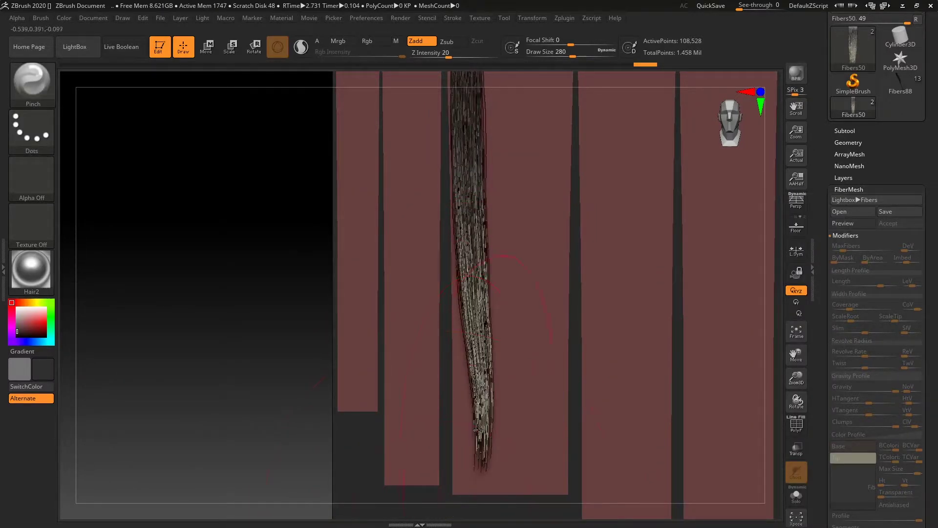
left_click(222, 360, "ctrl+shift")
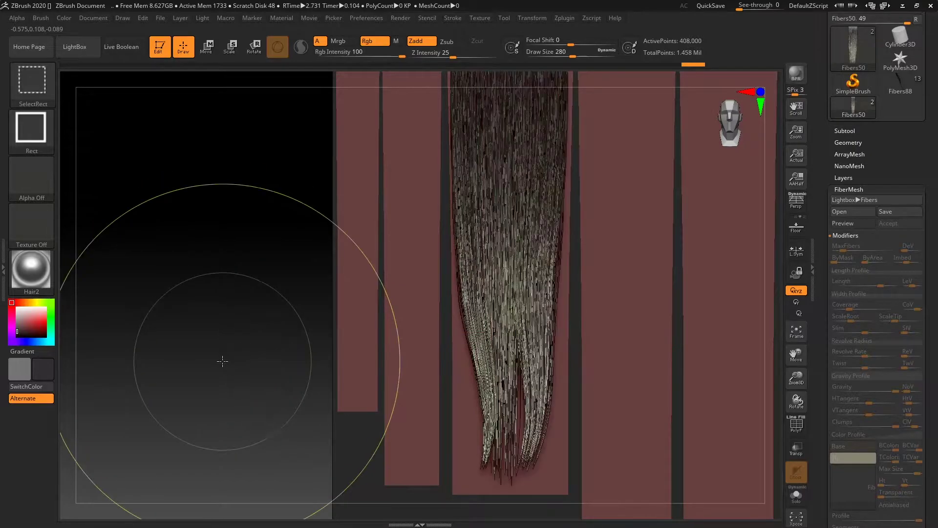
Switch to the Move brush and isolate the left section of the tuft again.
left_click_drag(218, 382, 243, 390, "alt")
key("b")
key("m")
key("v")
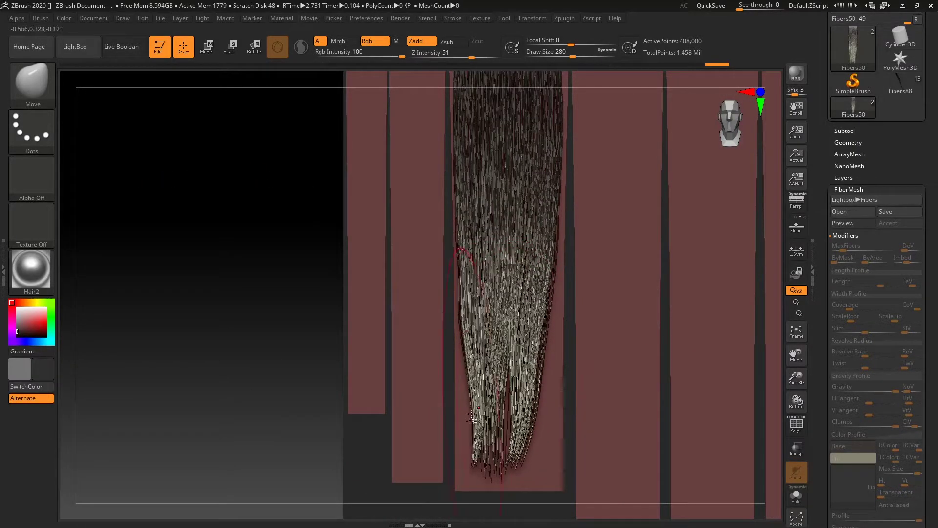
left_click(492, 415, "ctrl+shift")
left_click_drag(226, 279, 245, 373, "alt")
left_click_drag(342, 440, 315, 346, "alt")
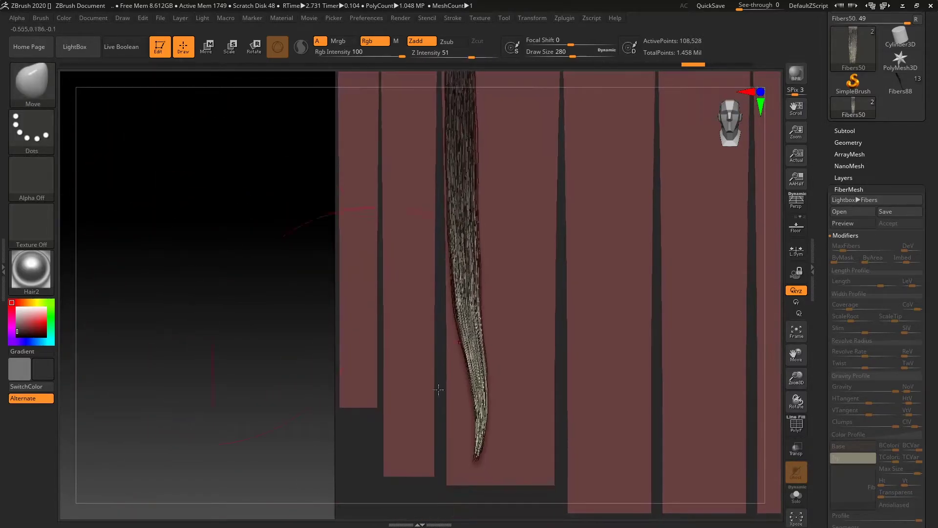
Move and smooth the isolated left strand toward the card's center with a draw size of 223, and unhide all fibers.
key("space")
left_click_drag(597, 360, 590, 360)
left_click_drag(435, 402, 466, 436)
left_click_drag(481, 372, 493, 452, "shift")
left_click_drag(476, 367, 488, 371)
left_click_drag(500, 449, 516, 446)
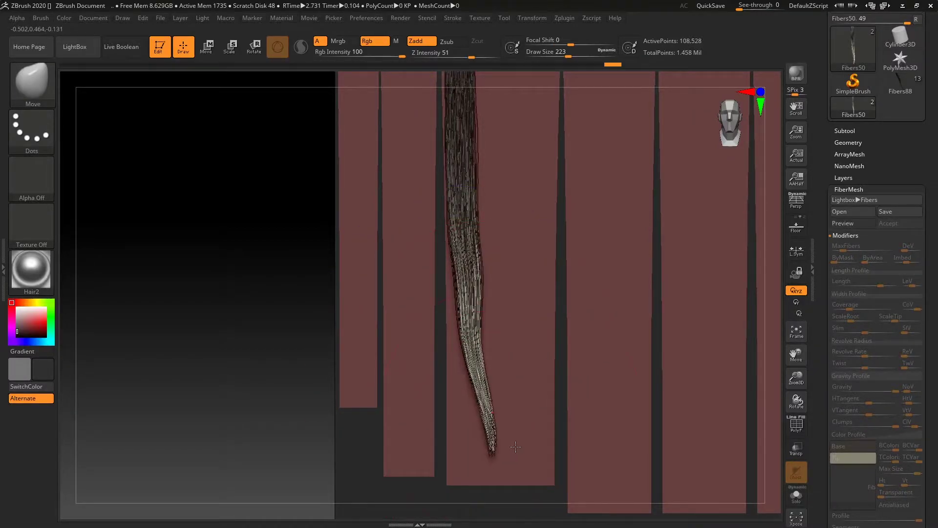
mouse_move(473, 271)
left_mouse_down()
mouse_move(464, 271)
mouse_move(499, 439)
left_mouse_up()
left_click_drag(477, 342, 470, 430, "shift")
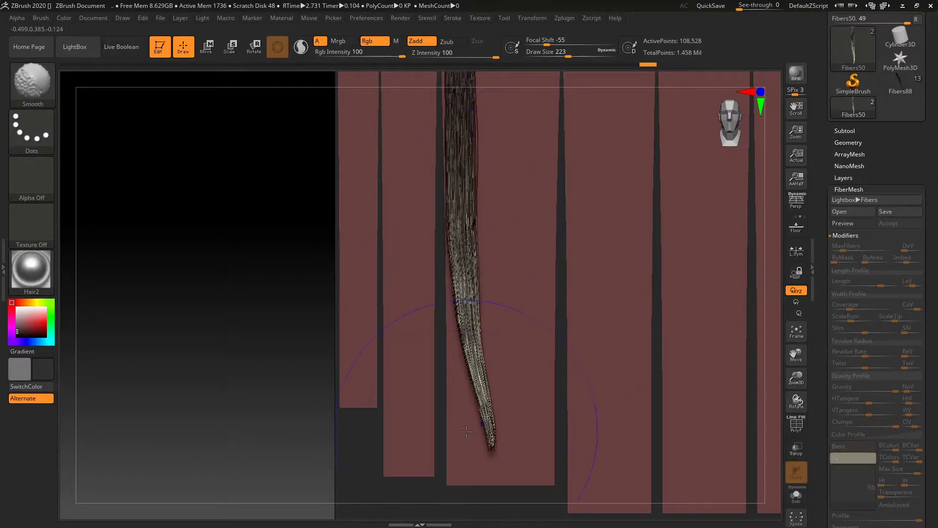
left_click(164, 353, "ctrl+shift")
Isolate a narrow section of fibers near the middle of the tuft.
left_click_drag(224, 369, 228, 342, "alt")
left_click_drag(238, 308, 221, 405, "alt")
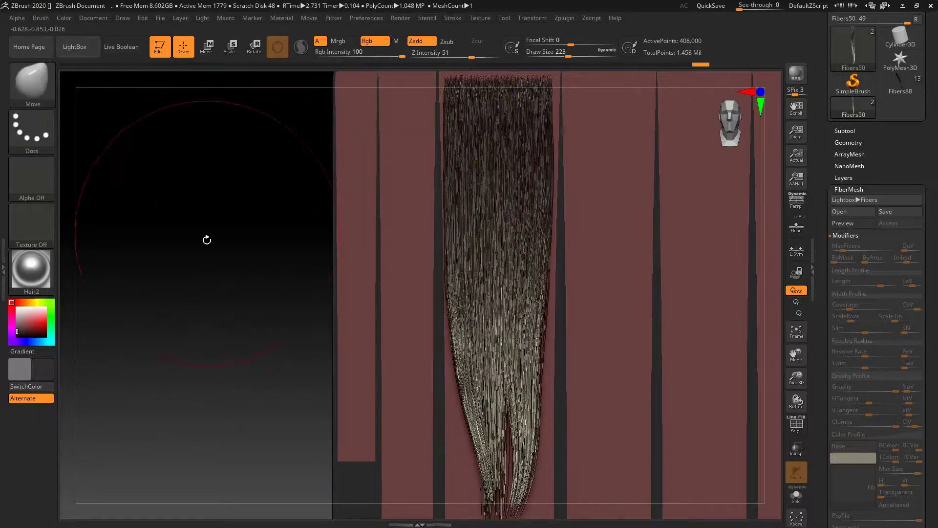
left_click_drag(214, 218, 225, 294, "alt")
left_click_drag(497, 120, 515, 157, "ctrl+shift")
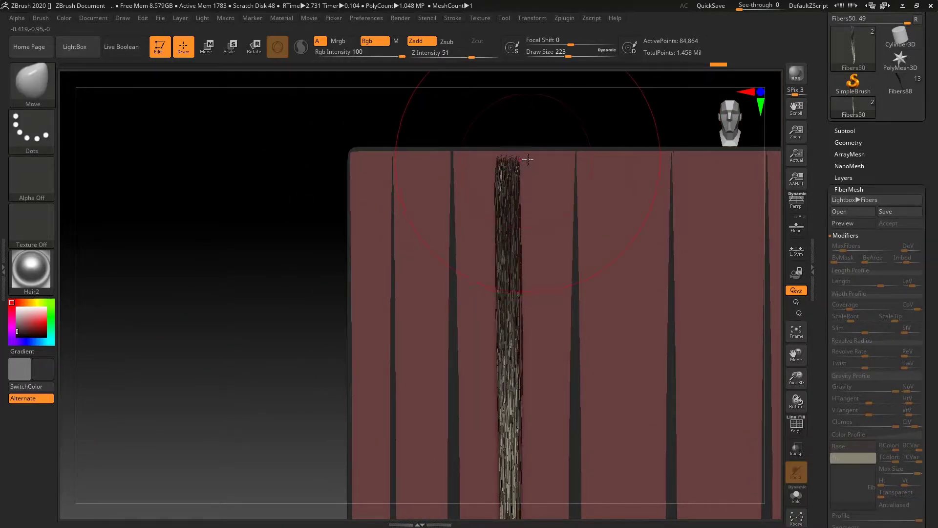
Pinch the lower end of the isolated middle section into a sharp tip, and unhide the remaining fibers.
key("b")
key("p")
key("i")
left_click_drag(237, 404, 237, 208, "alt")
mouse_move(506, 388)
left_mouse_down()
mouse_move(497, 505)
mouse_move(497, 495)
left_mouse_up()
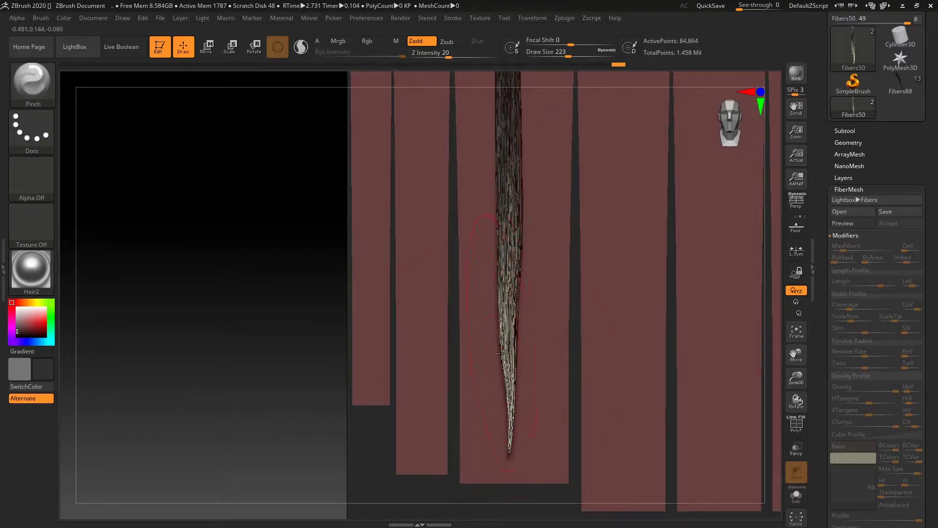
left_click(228, 366, "ctrl+shift")
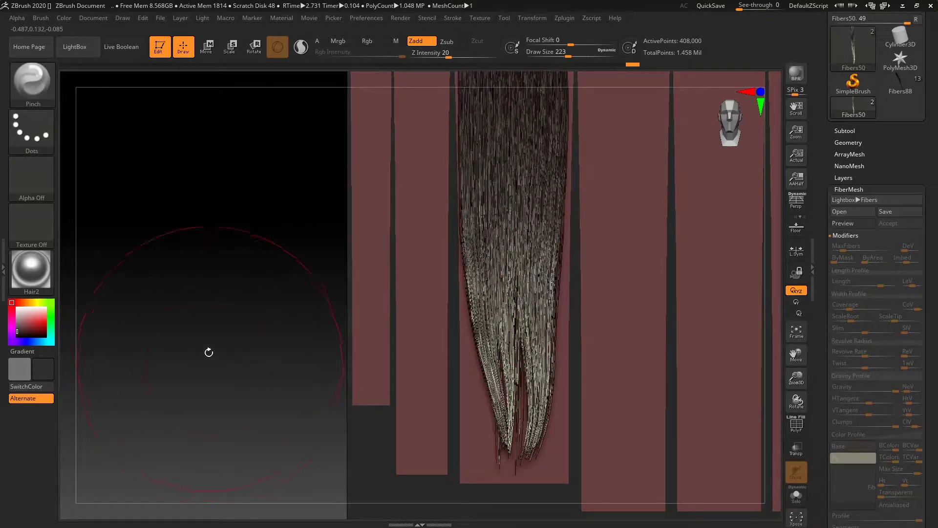
Isolate the narrow section right of the tuft's middle and pinch its loose tips together, ending with all fibers shown.
left_click_drag(211, 365, 198, 406, "alt")
left_click_drag(219, 299, 237, 361, "alt")
left_click_drag(522, 98, 549, 154, "ctrl+shift")
left_click_drag(228, 321, 238, 204, "alt")
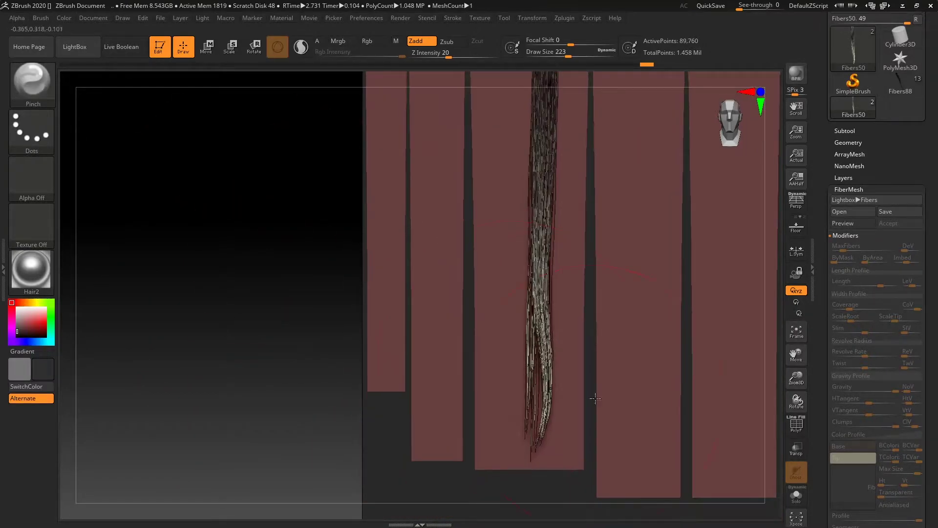
left_click(237, 340, "ctrl+shift")
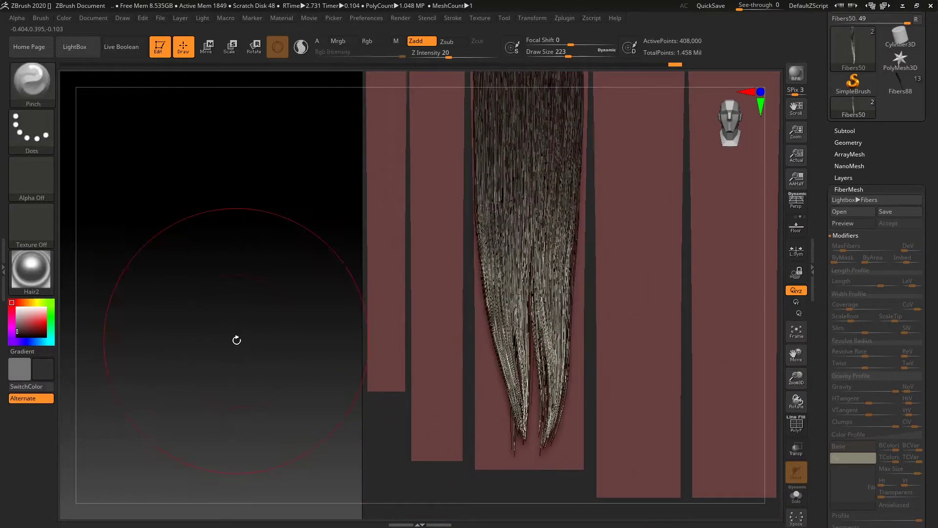
Pinch the tips of the full tuft with the draw size set to 293.
key("b")
key("p")
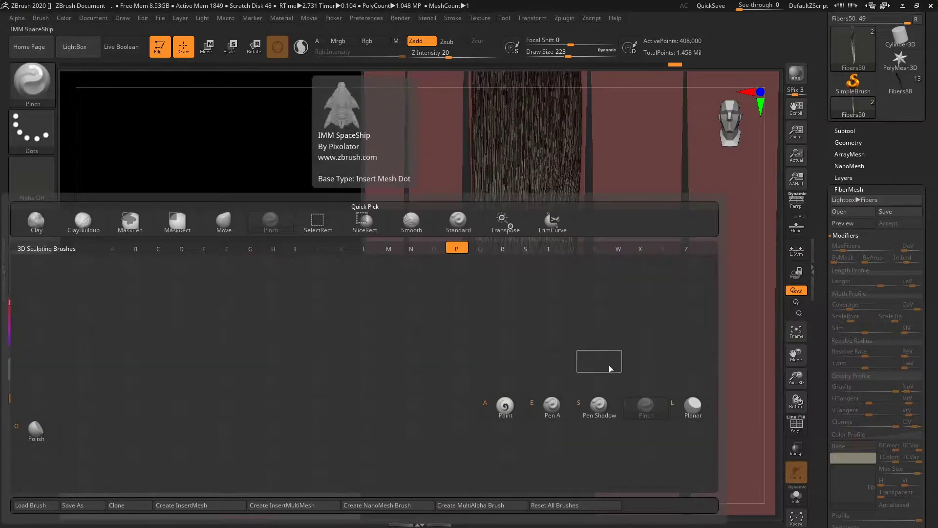
key("Escape")
key("space")
left_click_drag(570, 294, 577, 295)
mouse_move(508, 496)
left_mouse_down()
mouse_move(530, 427)
mouse_move(521, 489)
left_mouse_up()
key("ctrl+z")
mouse_move(293, 388)
right_mouse_down("alt")
mouse_move(290, 406)
mouse_move(335, 397)
right_mouse_up("alt")
key("ctrl+z")
left_click_drag(521, 430, 522, 493)
mouse_move(335, 422)
right_mouse_down("alt")
mouse_move(327, 364)
mouse_move(353, 411)
right_mouse_up("alt")
Reposition the lower clumps with the Move brush, shifting the tips left and the right edge slightly outward.
key("b")
key("m")
key("v")
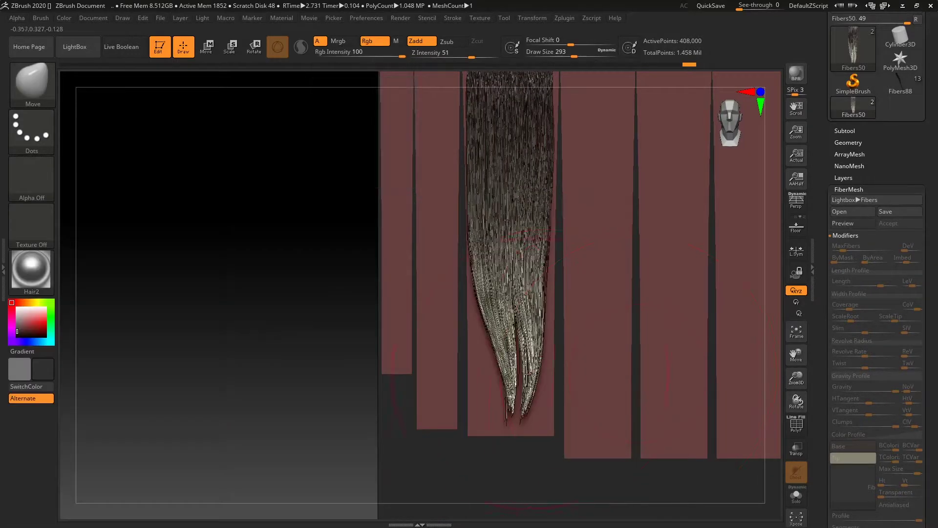
mouse_move(502, 388)
left_mouse_down()
mouse_move(473, 394)
mouse_move(490, 394)
left_mouse_up()
left_click_drag(540, 322, 550, 322)
left_click_drag(497, 339, 493, 343)
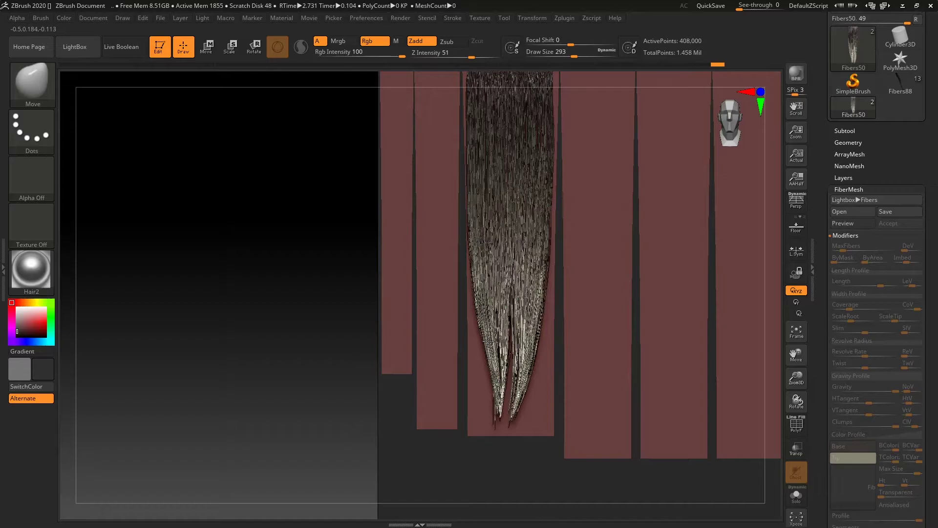
Isolate another central section of fibers for shaping with the Move brush.
left_click_drag(321, 248, 332, 386, "alt")
left_click_drag(514, 181, 540, 217, "ctrl+shift")
left_click_drag(357, 315, 299, 200, "alt")
key("b")
key("m")
key("v")
Bend and smooth the lower part of the isolated central strand, and unhide the full tuft.
left_click_drag(468, 350, 480, 347)
left_click_drag(453, 284, 448, 289)
mouse_move(456, 369)
left_mouse_down()
mouse_move(440, 378)
mouse_move(492, 393)
mouse_move(415, 404)
mouse_move(478, 399)
left_mouse_up()
left_click_drag(464, 304, 464, 342, "shift")
left_click(200, 388, "ctrl+shift")
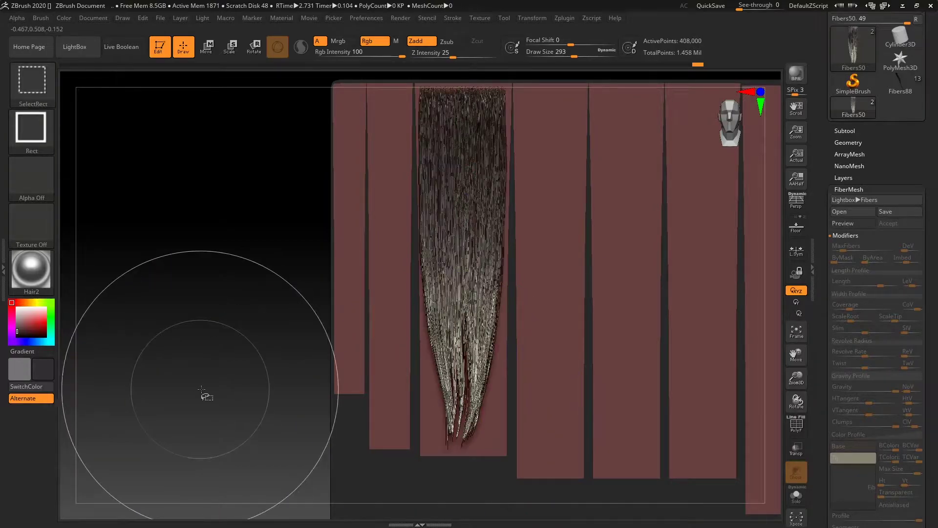
Render a BPR preview of the tuft to examine its clumped tips, and return to its roots.
mouse_move(166, 365)
left_mouse_down()
mouse_move(178, 321)
mouse_move(332, 282)
left_mouse_up()
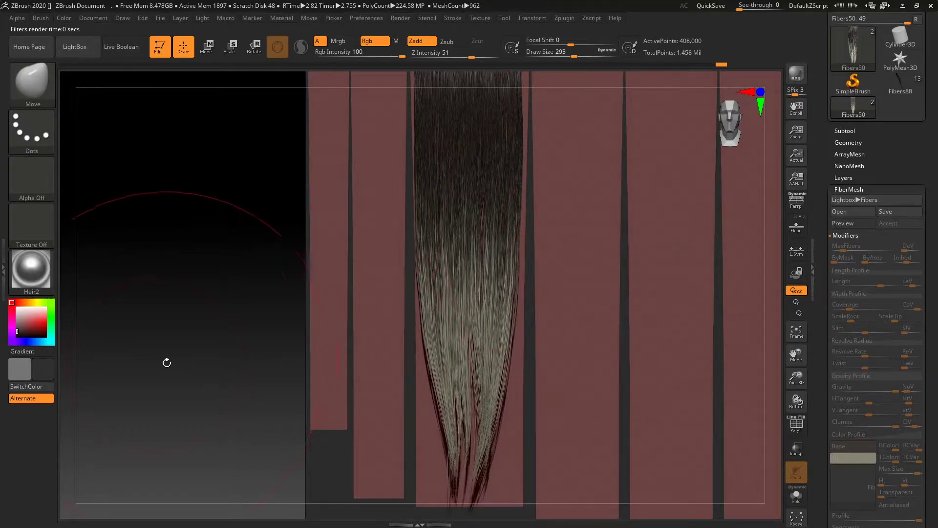
left_click_drag(172, 315, 175, 439, "alt")
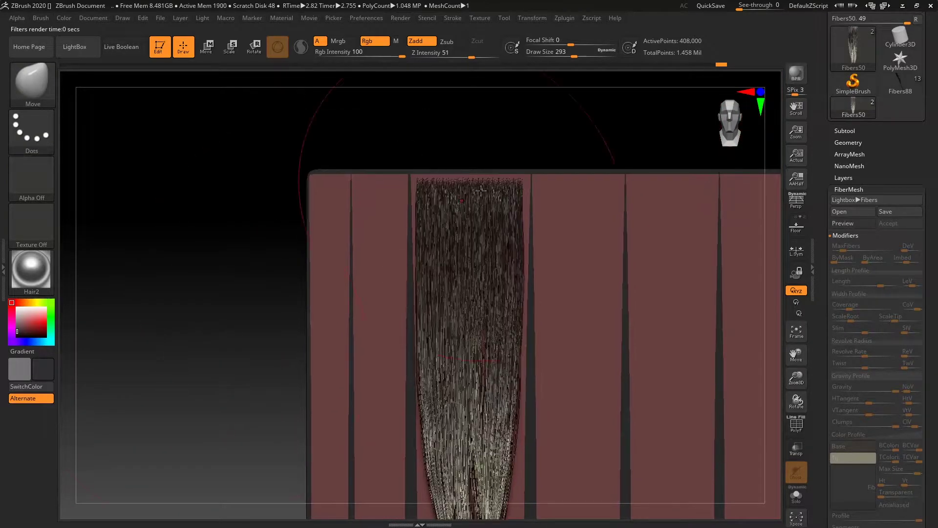
Isolate a section of fibers just left of the tuft's centre for shaping with the Move brush.
left_click_drag(436, 160, 471, 204, "ctrl+shift")
key("b")
key("m")
key("v")
key("b")
key("p")
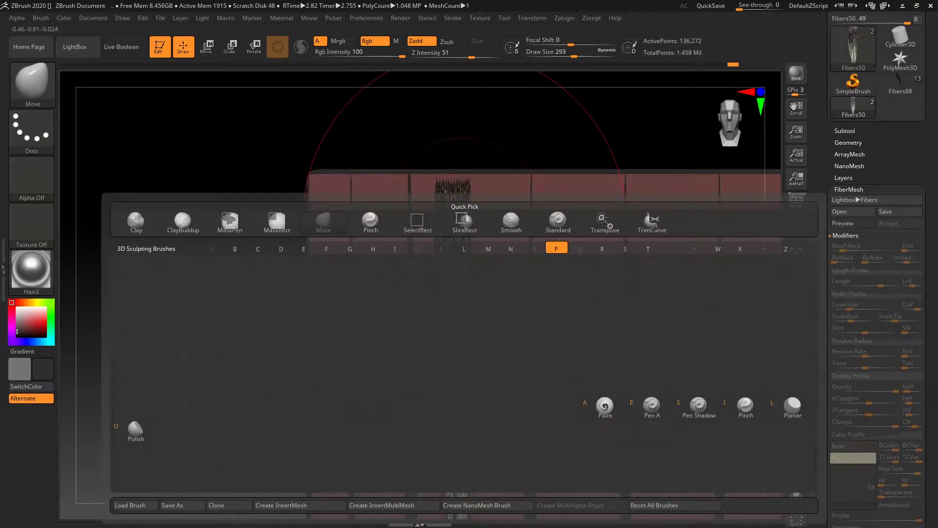
key("i")
key("b")
key("m")
key("v")
Bend the isolated left-of-centre strand in side view with the Move brush, and unhide the full tuft.
left_click_drag(153, 283, 215, 284, "shift")
mouse_move(464, 306)
left_mouse_down()
mouse_move(528, 304)
mouse_move(524, 316)
mouse_move(274, 302)
mouse_move(170, 276)
left_mouse_up()
key("ctrl+z")
key("ctrl+z")
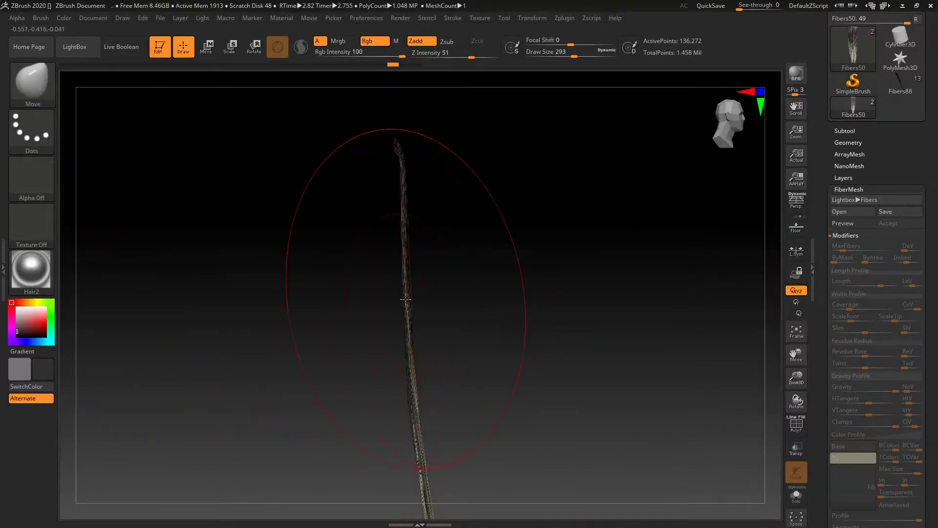
left_click_drag(418, 299, 520, 297)
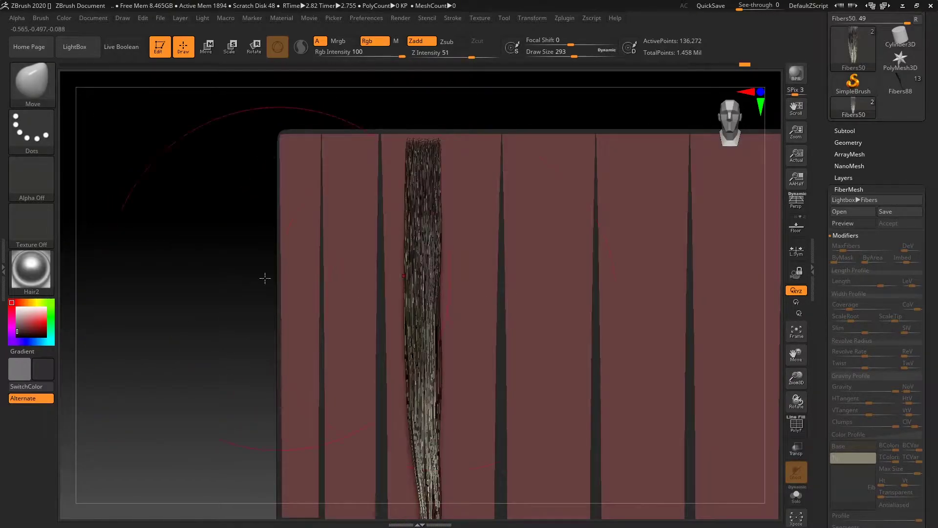
left_click(208, 281, "ctrl+shift")
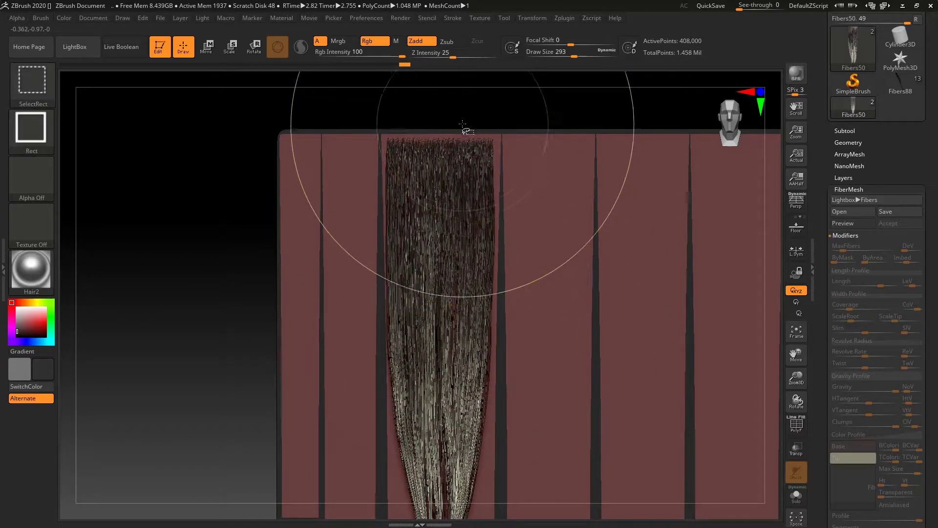
Isolate the tuft's right section, bend it into a gentle S-curve in side view, and unhide all fibers.
left_click_drag(462, 125, 498, 151, "ctrl+shift")
left_click_drag(230, 237, 209, 239, "shift")
left_click_drag(485, 290, 302, 280)
key("ctrl+z")
left_click_drag(475, 277, 400, 264)
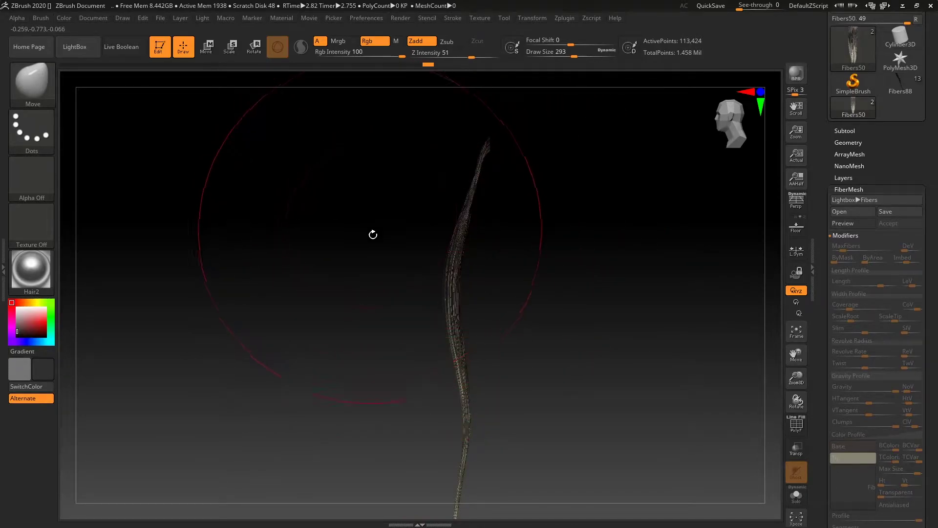
mouse_move(465, 415)
left_mouse_down()
mouse_move(412, 415)
mouse_move(364, 394)
mouse_move(358, 343)
mouse_move(409, 343)
left_mouse_up()
left_click(167, 289, "ctrl+shift")
key("f")
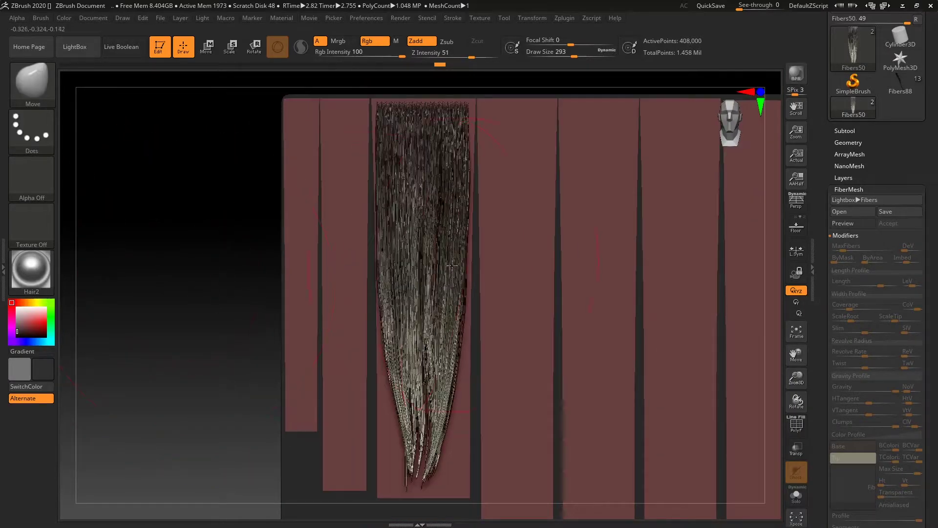
Re-isolate the right-hand strand, curve it sideways from the front with the Move brush, and unhide the full tuft.
mouse_move(409, 275)
left_mouse_down()
mouse_move(445, 272)
mouse_move(430, 274)
left_mouse_up()
key("ctrl+z")
key("ctrl+z")
left_click_drag(454, 227, 448, 229)
left_click_drag(443, 306, 450, 306)
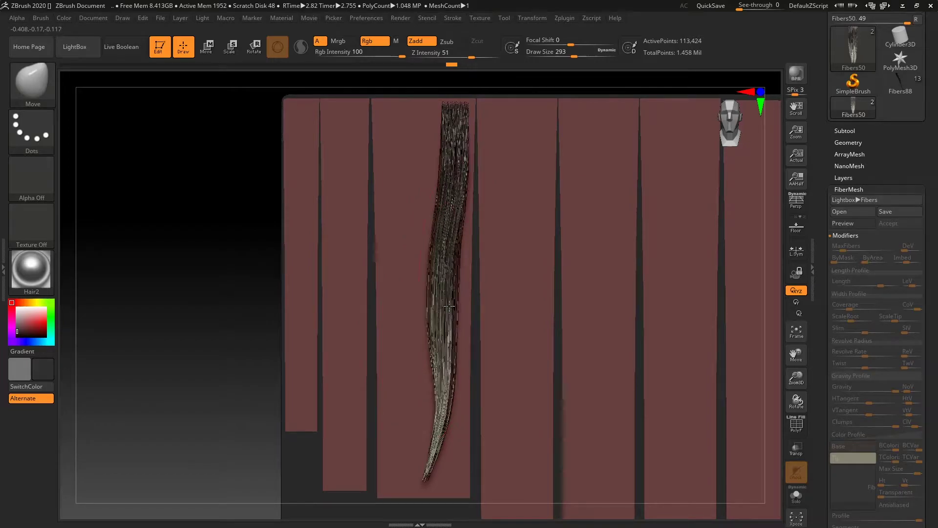
left_click_drag(452, 403, 443, 407)
left_click(218, 390, "ctrl+shift")
mouse_move(232, 356)
left_mouse_down()
mouse_move(259, 360)
mouse_move(237, 357)
left_mouse_up()
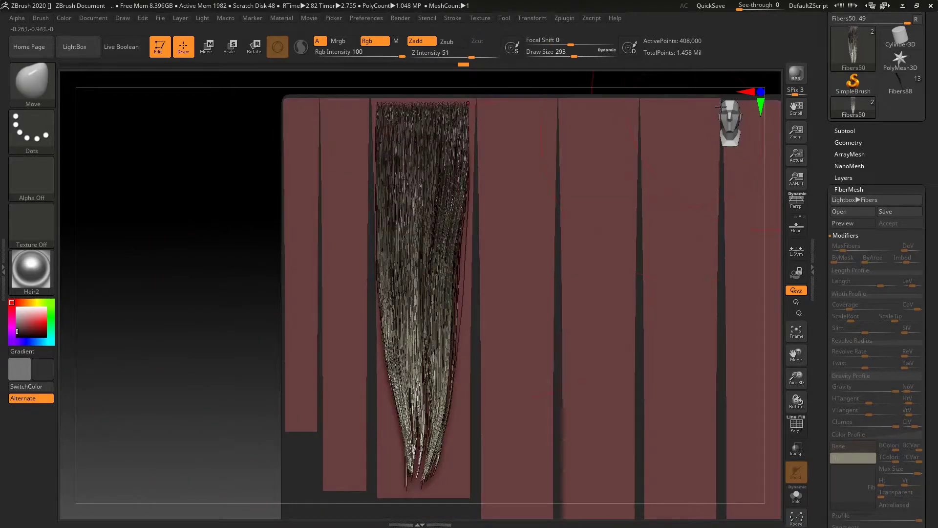
Undo the sideways curve on the right-hand strand and show the full tuft in a BPR preview.
left_click_drag(443, 292, 472, 296)
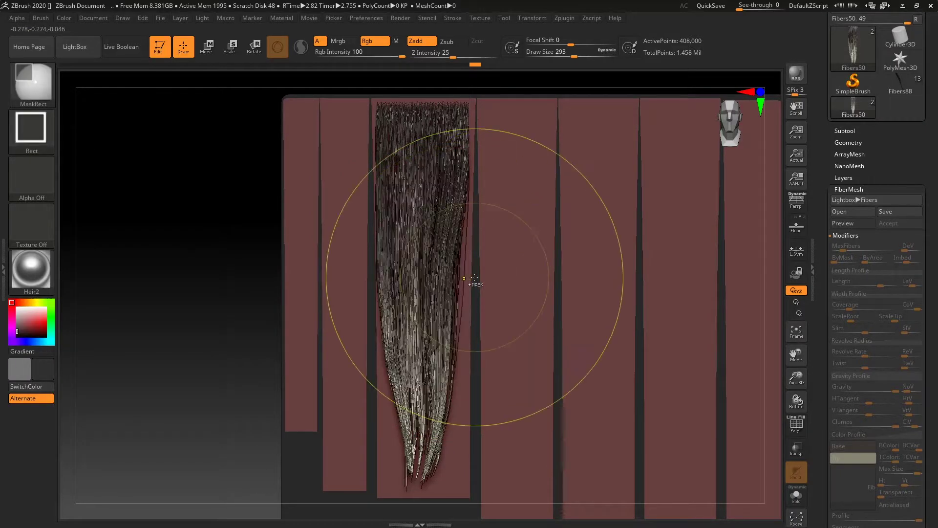
key("ctrl+z")
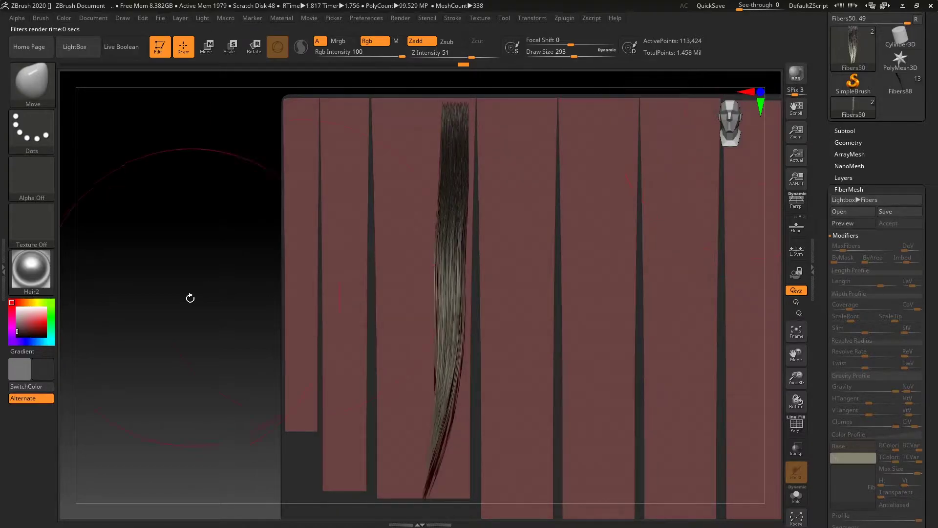
key("ctrl")
key("ctrl+shift+z")
key("ctrl+z")
key("ctrl+z")
key("ctrl+shift")
left_click(153, 317, "ctrl+shift")
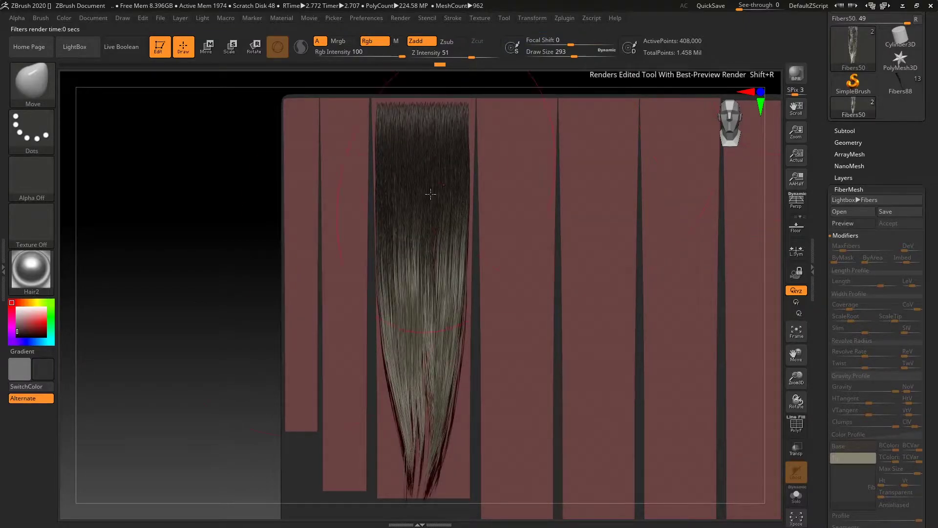
Isolate a section of fibers right of the tuft's centre for side-view shaping with the Move brush.
left_click_drag(221, 212, 215, 262, "alt")
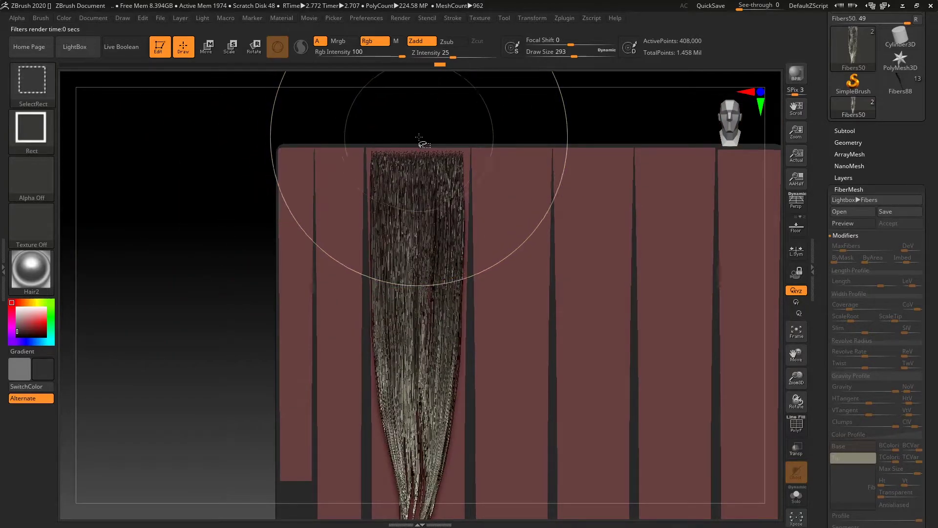
left_click_drag(447, 167, 450, 171, "ctrl+shift")
left_click_drag(508, 138, 471, 140)
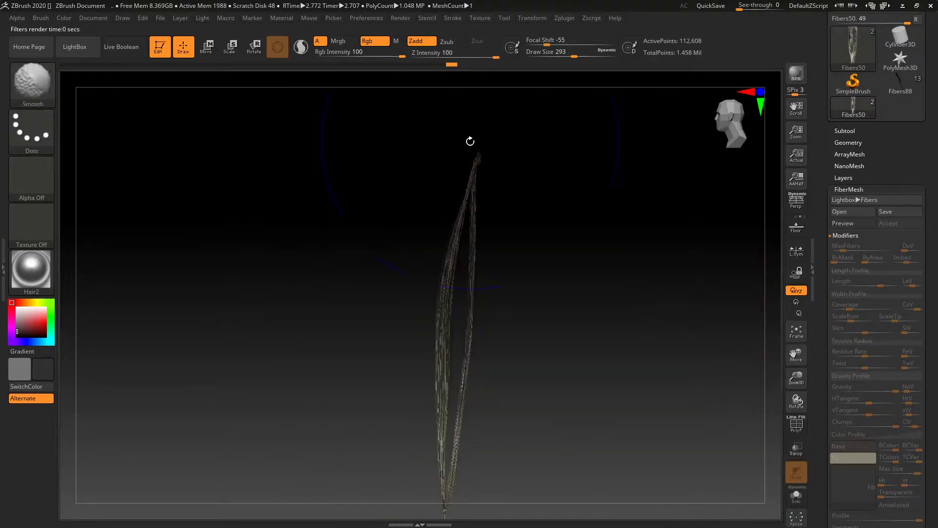
key("b")
key("m")
key("v")
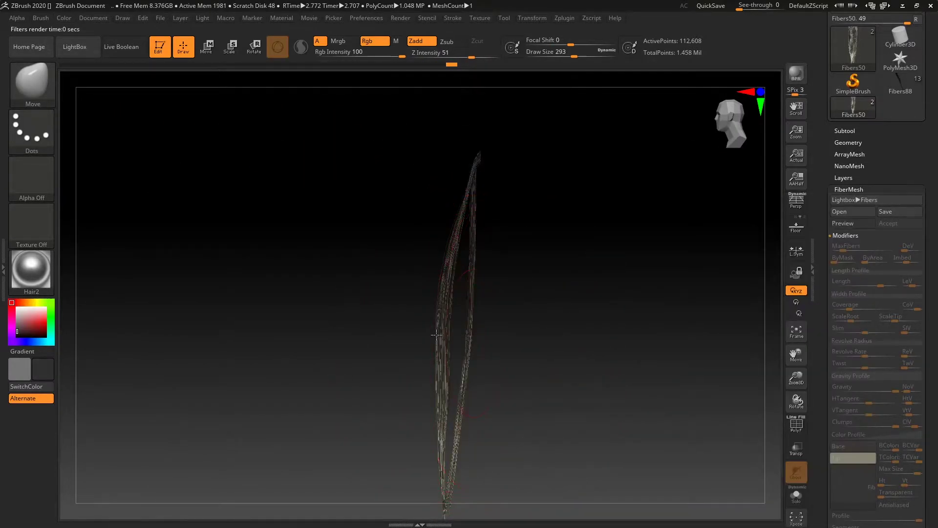
Bend the isolated strands into an S-curve in side view, smooth their lower part, and unhide the full tuft.
left_click_drag(451, 334, 422, 331)
left_click_drag(471, 290, 439, 274)
left_click_drag(442, 230, 363, 211)
left_click_drag(437, 344, 510, 343)
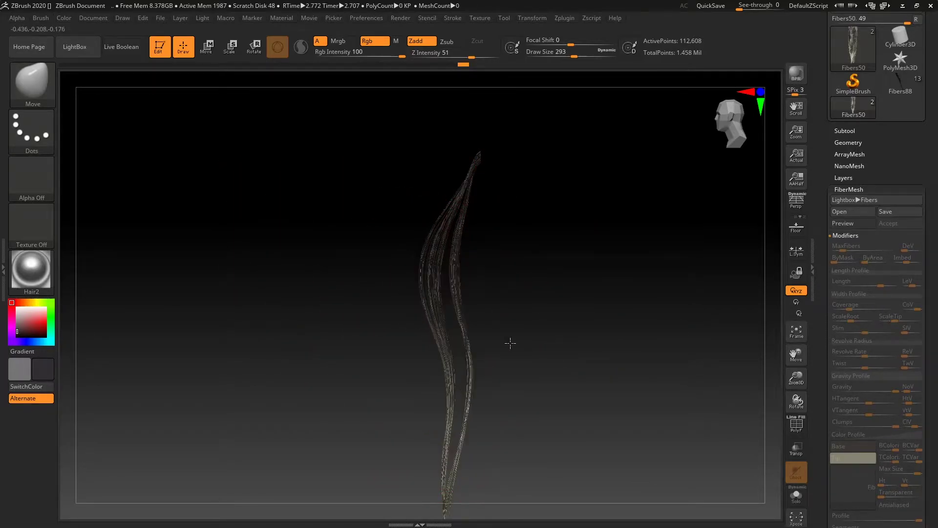
left_click_drag(425, 316, 406, 316)
mouse_move(438, 394)
right_mouse_down()
mouse_move(390, 394)
mouse_move(432, 391)
right_mouse_up()
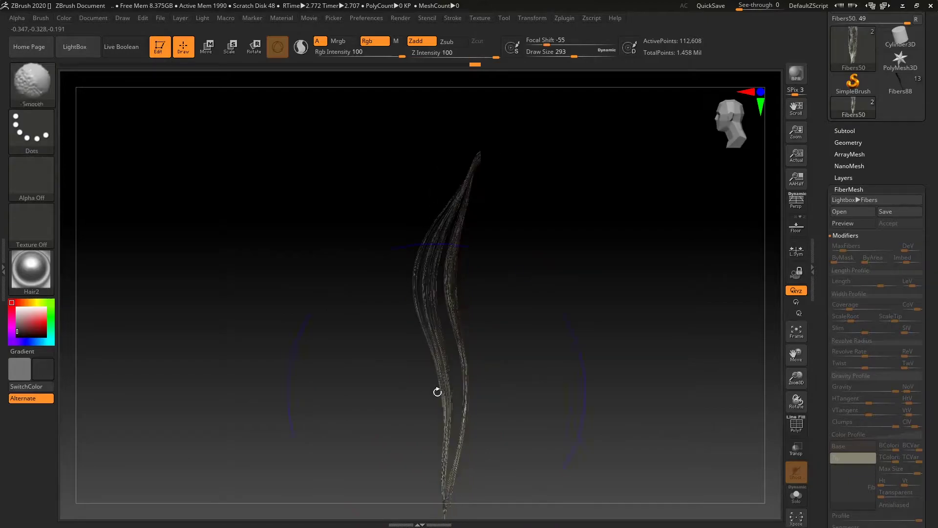
mouse_move(444, 400)
left_mouse_down()
mouse_move(427, 394)
mouse_move(480, 367)
left_mouse_up()
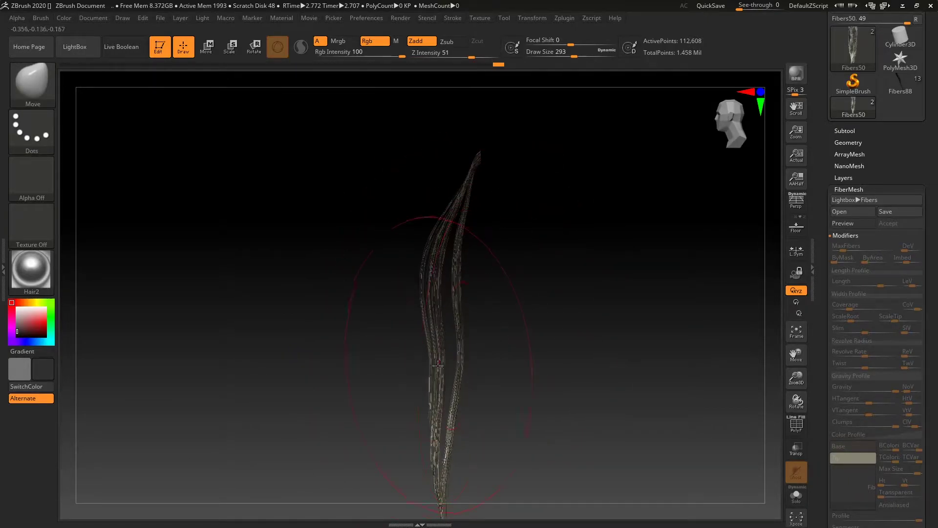
left_click(567, 325, "ctrl+shift")
right_click_drag(568, 326, 623, 325)
Isolate a narrow strand right of centre, bow out its middle with the Move brush, and unhide the tuft.
key("ctrl+shift")
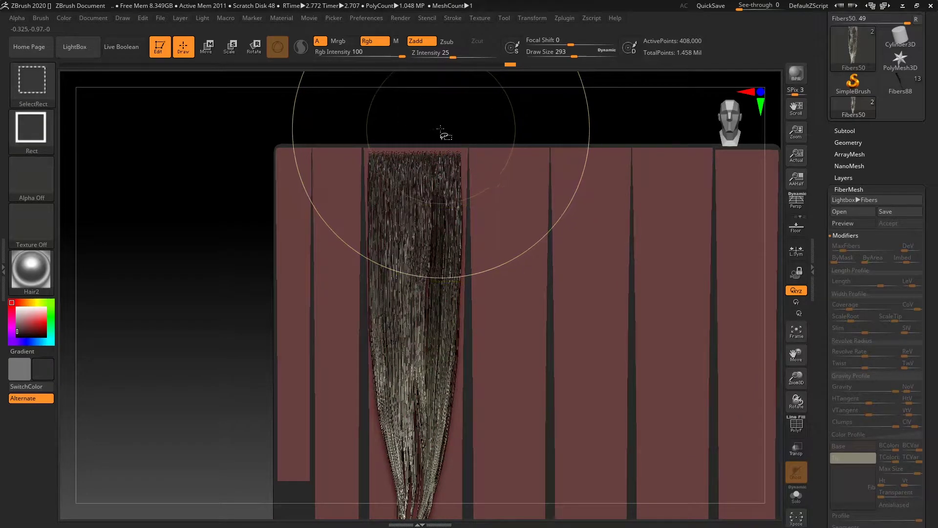
left_click_drag(447, 161, 447, 162, "ctrl+shift")
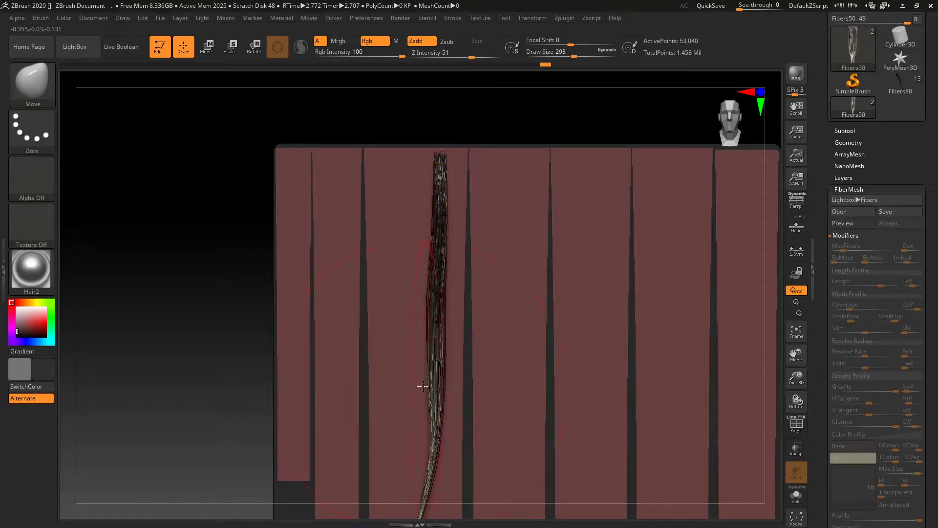
left_click(163, 274, "ctrl+shift")
left_click_drag(215, 259, 215, 297)
left_click(441, 302, "ctrl+shift")
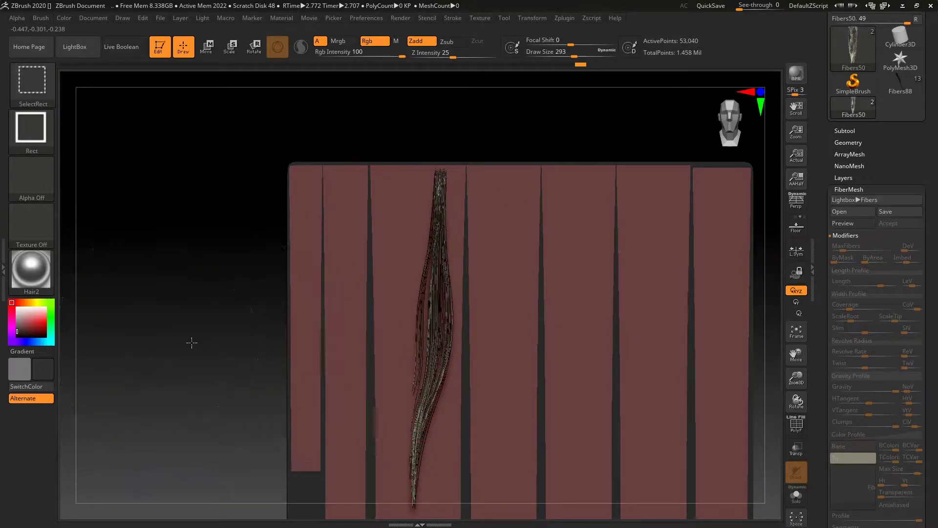
left_click(202, 352, "ctrl+shift")
Isolate the tuft's left section, bend its lower part in side view, and unhide all fibers.
mouse_move(206, 357)
left_mouse_down()
mouse_move(197, 325)
mouse_move(213, 257)
mouse_move(203, 337)
left_mouse_up()
left_click_drag(404, 189, 403, 189, "ctrl+shift")
mouse_move(196, 276)
left_mouse_down()
mouse_move(449, 310)
mouse_move(457, 300)
left_mouse_up()
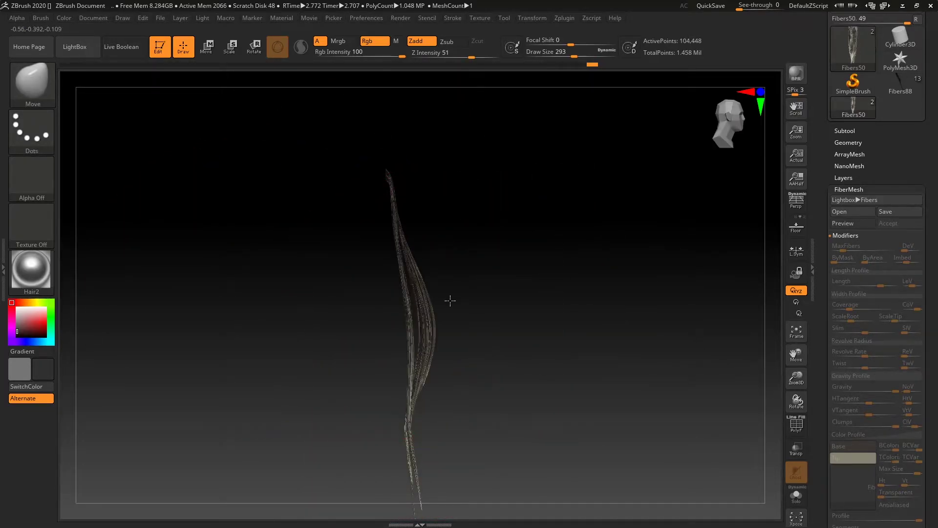
mouse_move(401, 420)
left_mouse_down()
mouse_move(478, 425)
mouse_move(466, 424)
left_mouse_up()
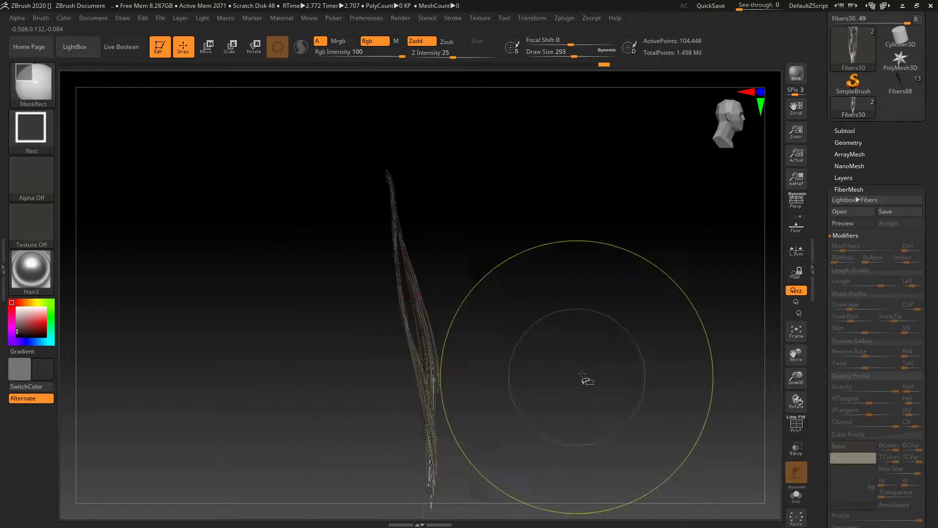
left_click(603, 329, "ctrl+shift")
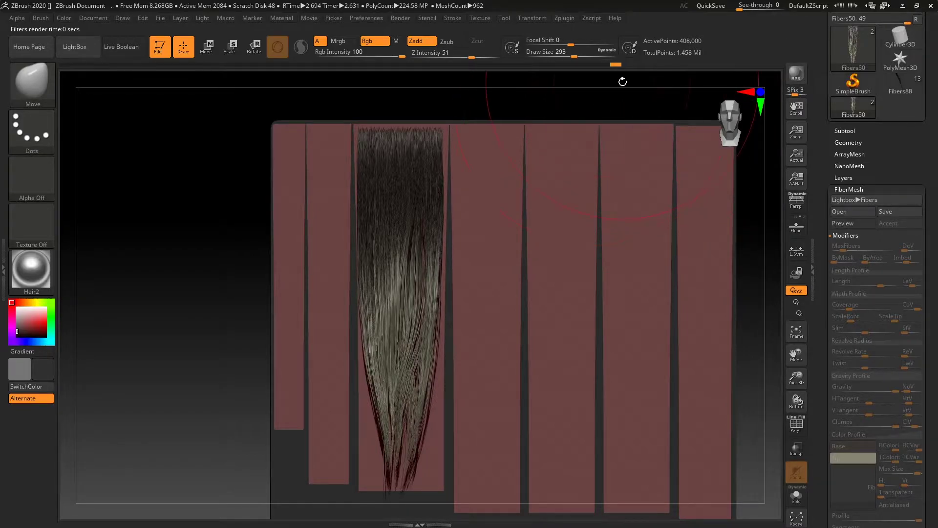
Step back through the undo history to the plain tapered tuft without separated clumps.
mouse_move(161, 342)
right_mouse_down("alt")
mouse_move(171, 308)
mouse_move(189, 311)
right_mouse_up("alt")
key("ctrl+z")
key("ctrl+z")
key("ctrl+z")
key("ctrl+z")
key("ctrl+z")
key("ctrl+z")
key("ctrl+z")
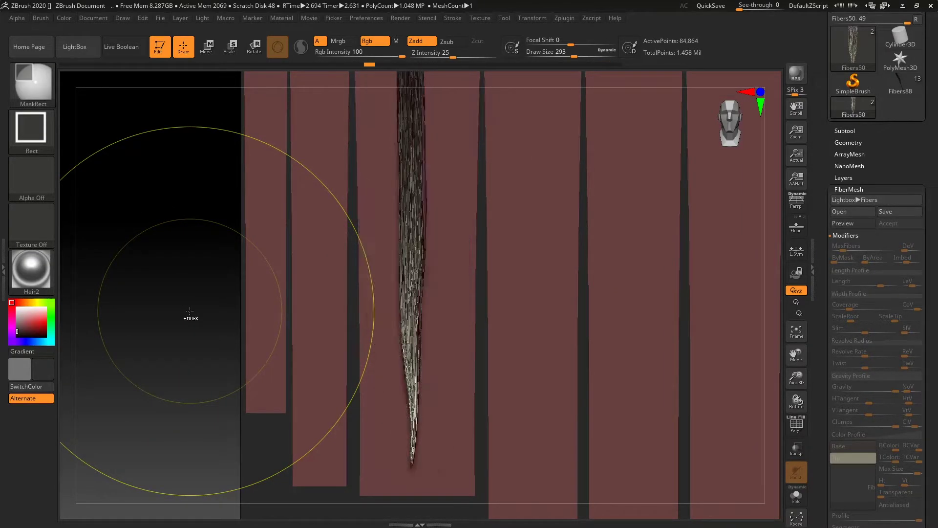
key("ctrl+z")
key("ctrl+z")
key("ctrl+z")
key("ctrl+z")
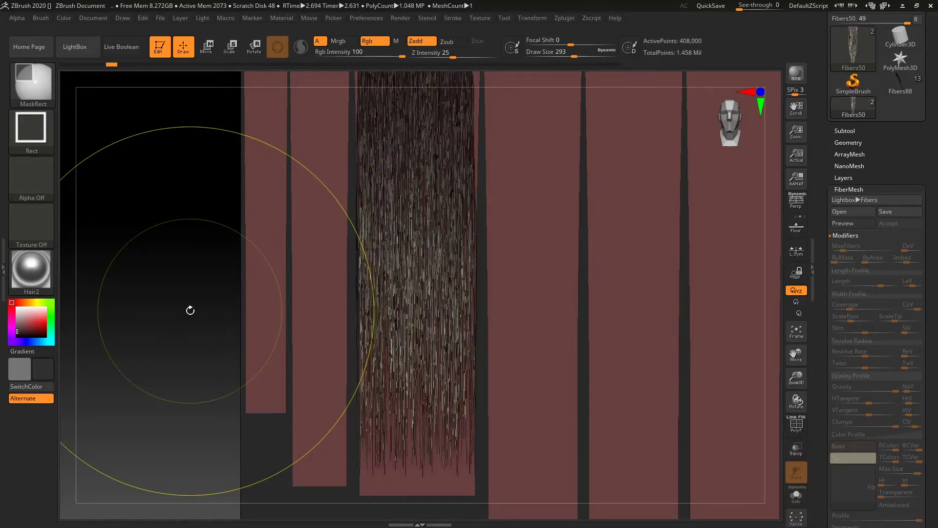
key("ctrl+z")
key("ctrl+shift+z")
key("ctrl+shift+z")
key("ctrl+shift+z")
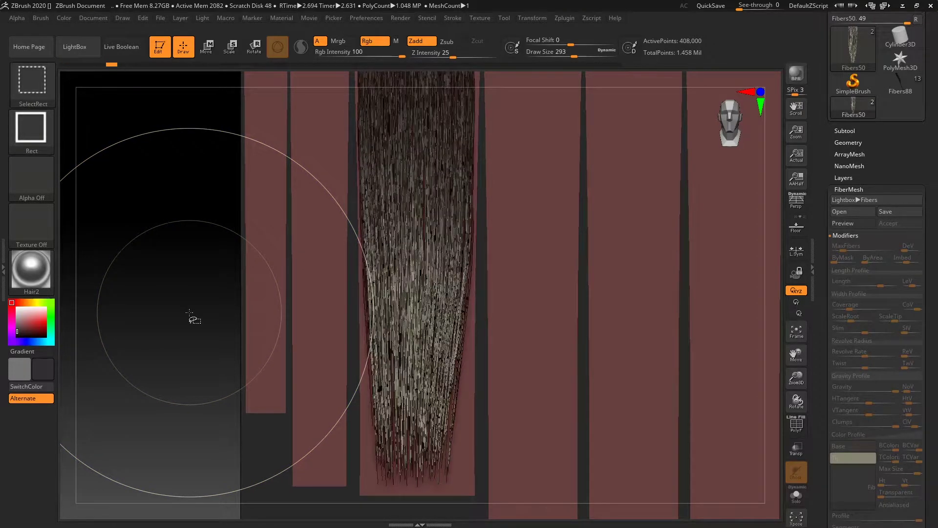
key("ctrl+shift+z")
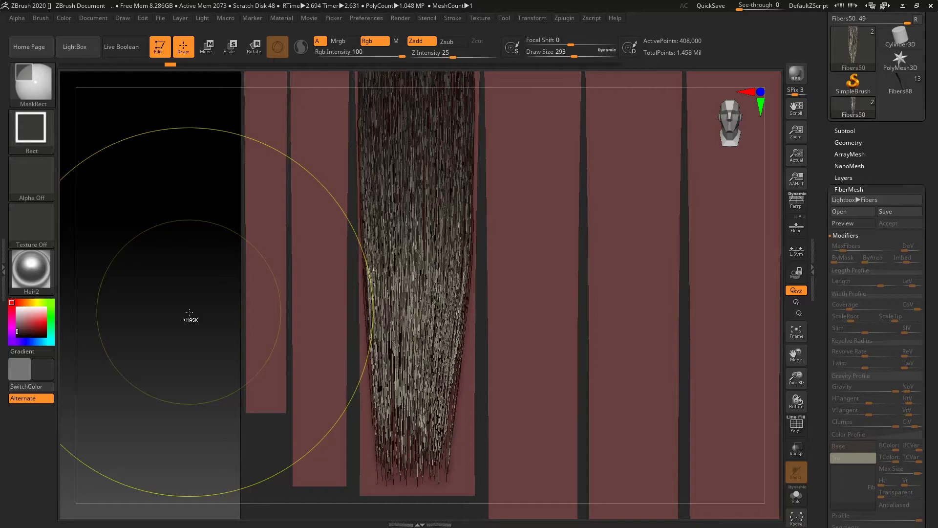
mouse_move(145, 314)
left_mouse_down()
mouse_move(142, 302)
mouse_move(161, 318)
mouse_move(193, 300)
mouse_move(176, 315)
left_mouse_up()
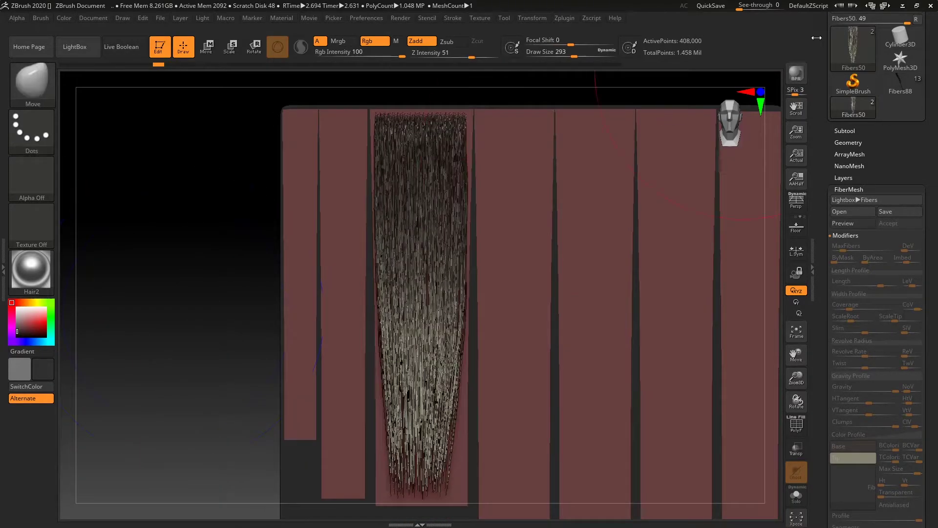
Isolate the tuft's right section, accept the removal of newer undo entries, and gather the fibers with the Pinch brush.
right_click_drag(145, 262, 143, 362, "ctrl")
left_click_drag(434, 140, 469, 200, "ctrl+shift")
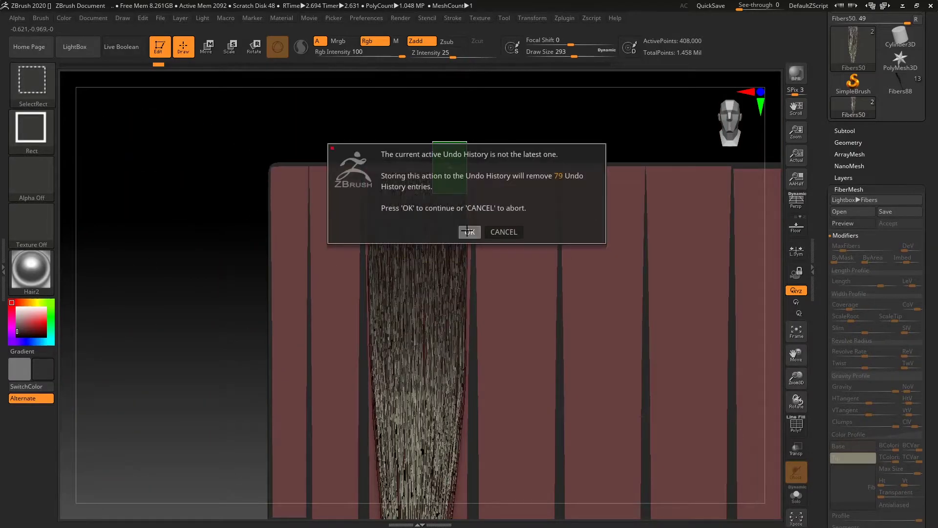
left_click(471, 231)
right_click_drag(455, 353, 441, 322, "alt")
key("b")
key("p")
key("i")
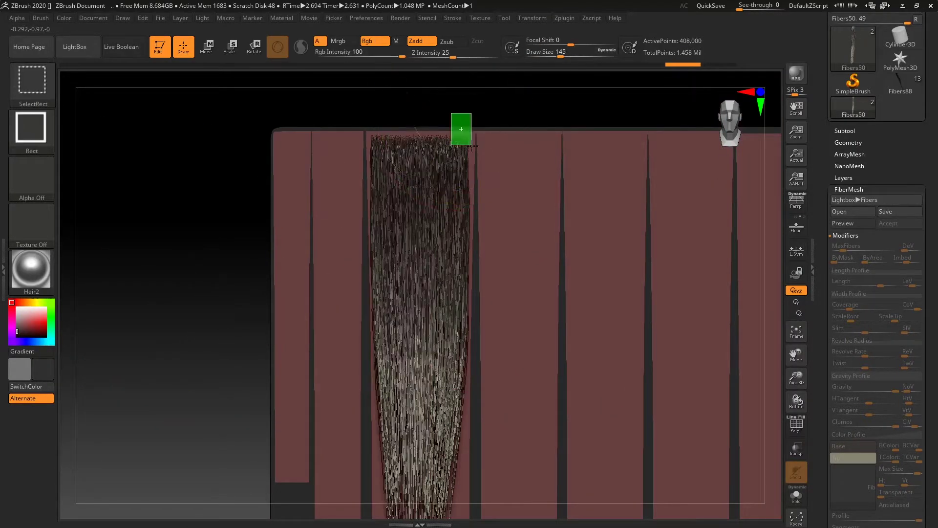
left_click(370, 484, "ctrl+shift")
Isolate the left-edge fibers, pinch them into a pointed clump, and unhide the full tuft.
right_click_drag(370, 342, 371, 430, "alt")
left_click_drag(352, 82, 386, 146, "ctrl+shift")
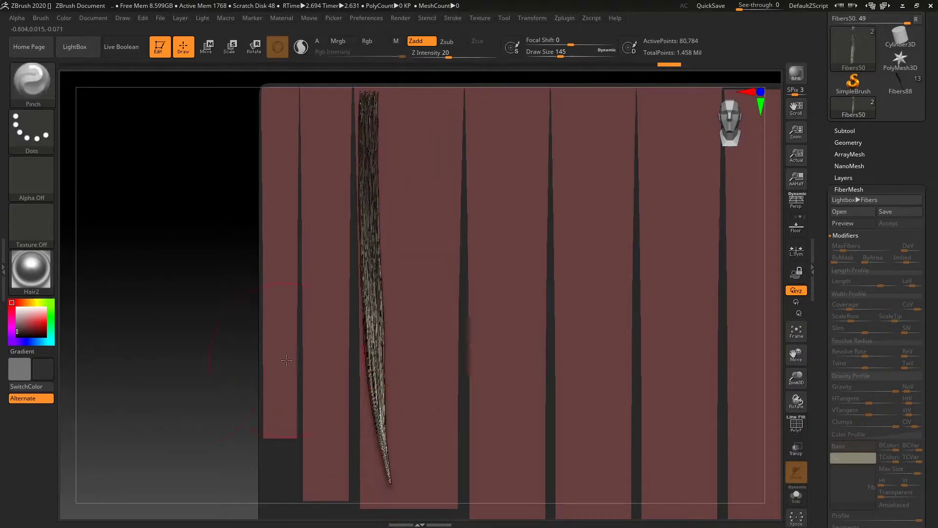
left_click(190, 308, "ctrl+shift")
Isolate the central fibers, narrow the selection to their left part, and pinch its lower half into a clump.
right_click_drag(418, 278, 419, 293, "alt")
left_click_drag(401, 101, 429, 147, "ctrl+shift")
right_click_drag(197, 331, 197, 265, "alt")
left_click(248, 310, "ctrl+shift")
key("ctrl+z")
right_click_drag(247, 310, 254, 395, "alt")
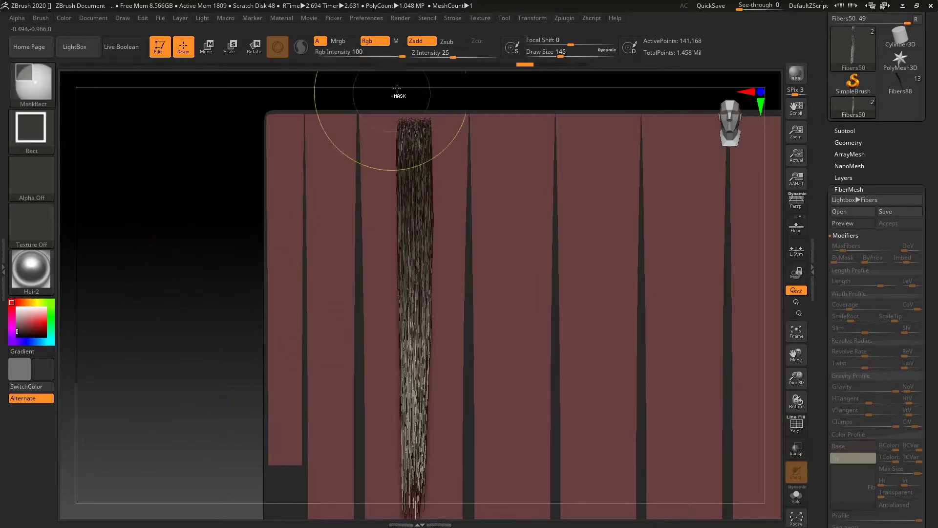
left_click_drag(373, 96, 416, 146, "ctrl+shift")
right_click_drag(360, 437, 363, 380, "alt")
left_click_drag(413, 395, 418, 460)
left_click(197, 333, "ctrl+shift")
Isolate a narrow section left of the tuft's centre, pinch its lower end together, and unhide all fibers.
right_click_drag(197, 333, 198, 390, "alt")
left_click_drag(379, 100, 412, 147, "ctrl+shift")
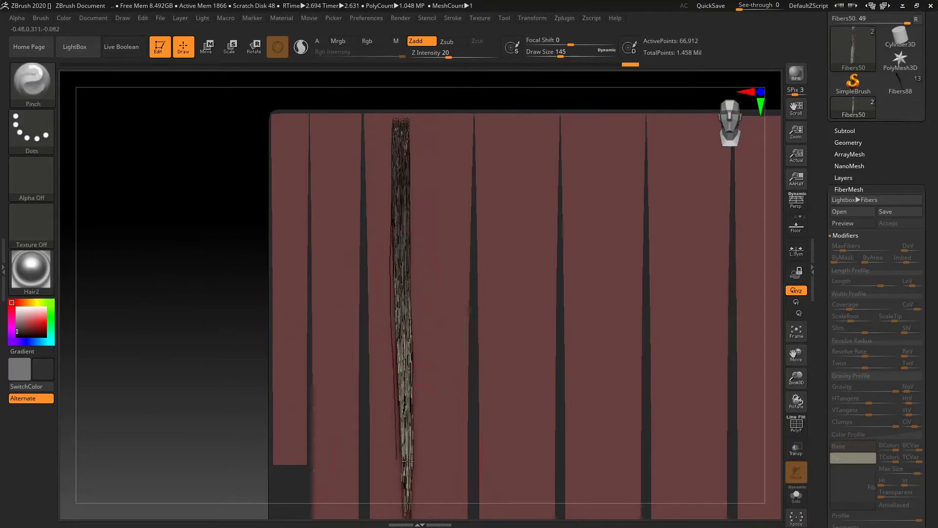
right_click_drag(381, 440, 392, 390, "alt")
left_click_drag(416, 391, 405, 503)
left_click(207, 328, "ctrl+shift")
Isolate the outer left section again, pinch its tips into a clump, and unhide the full tuft.
right_click_drag(207, 329, 207, 398, "alt")
left_click_drag(358, 115, 399, 161, "ctrl+shift")
right_click_drag(391, 459, 391, 378, "alt")
left_click_drag(413, 372, 421, 460)
left_click(166, 383, "ctrl+shift")
Isolate the right-edge fibers, pinch their tips inward, and render a BPR preview of the full tuft.
right_click_drag(179, 358, 170, 452, "alt")
left_click_drag(437, 124, 466, 162, "ctrl+shift")
right_click_drag(469, 459, 487, 364, "alt")
mouse_move(465, 376)
left_mouse_down()
mouse_move(490, 511)
mouse_move(417, 480)
left_mouse_up()
key("ctrl+z")
left_click_drag(457, 411, 415, 454)
left_click(211, 372, "ctrl+shift")
right_click_drag(210, 372, 211, 333, "ctrl")
left_click(796, 78)
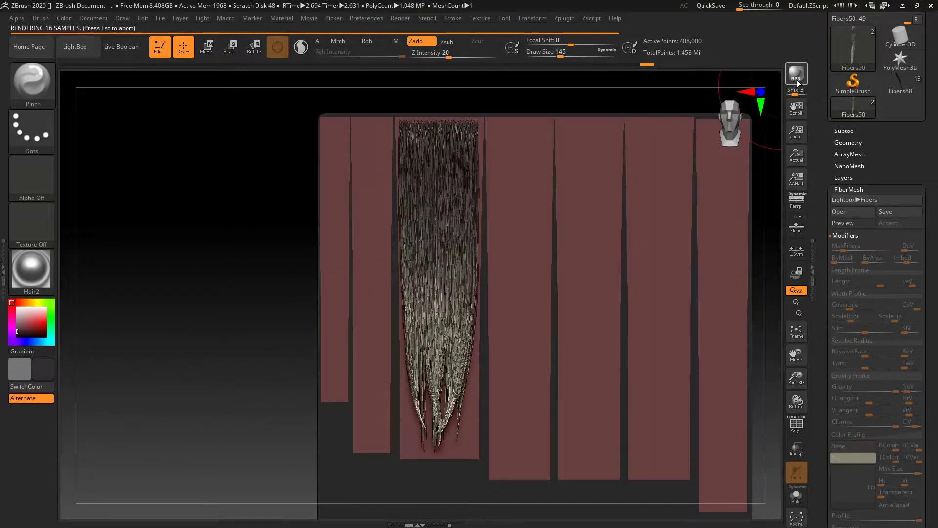
Reshape the tuft's fibers with the Move brush at a draw size of 274, and render a BPR preview.
right_click_drag(208, 292, 210, 337, "alt")
key("b")
key("m")
key("v")
right_click(354, 307)
right_click_drag(210, 244, 215, 340, "alt")
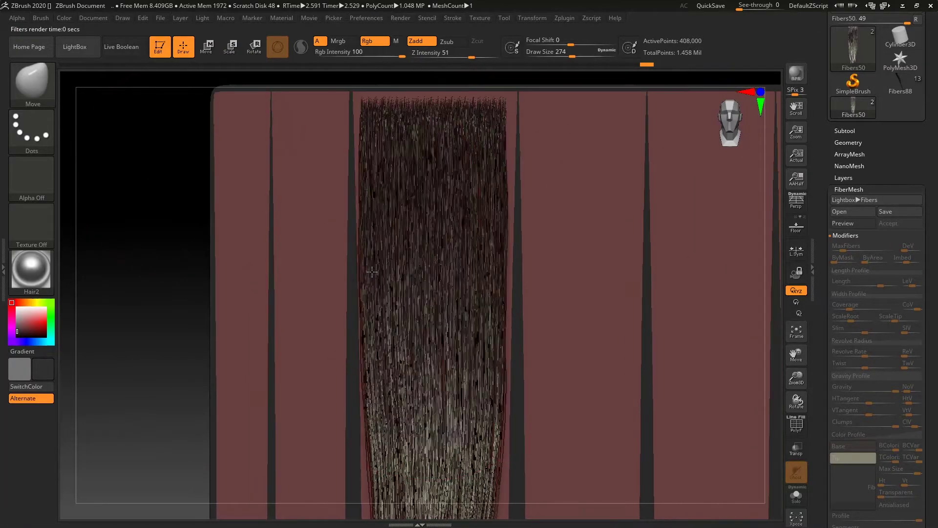
left_click_drag(382, 409, 391, 430)
left_click_drag(439, 381, 435, 415)
left_click_drag(454, 376, 443, 425)
right_click_drag(181, 305, 230, 306)
right_click_drag(230, 305, 230, 264, "ctrl")
left_click(791, 74)
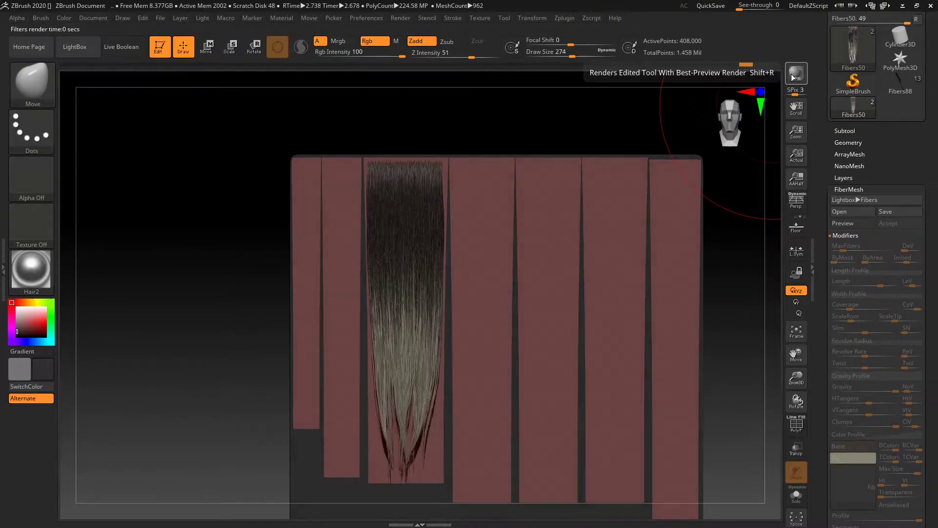
Pinch the isolated right-side fibers into a clump, bend it with the Move brush, and unhide the full tuft.
key("b")
key("p")
key("i")
key("b")
key("m")
key("v")
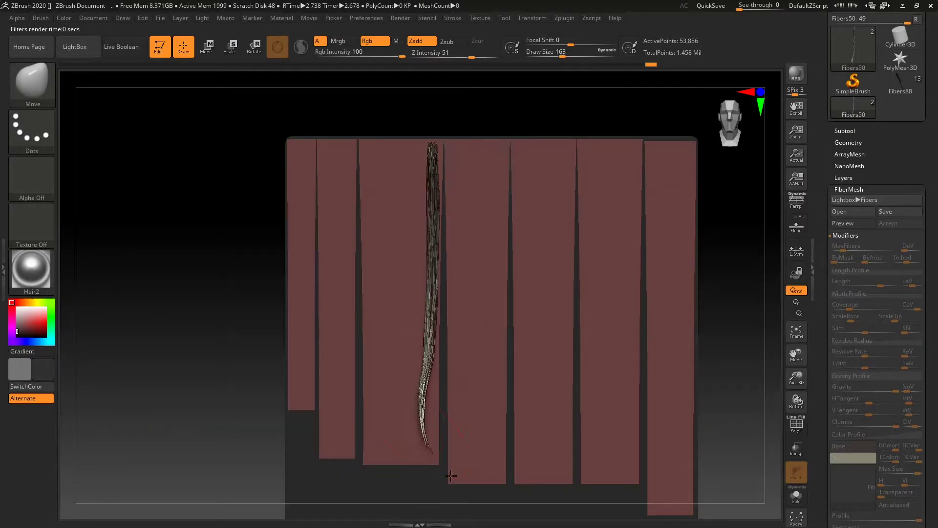
left_click(175, 373, "ctrl+shift")
Isolate a narrow section near the tuft's left edge, pinch it into a thin clump, and unhide all fibers.
left_click_drag(380, 142, 381, 436, "ctrl+shift")
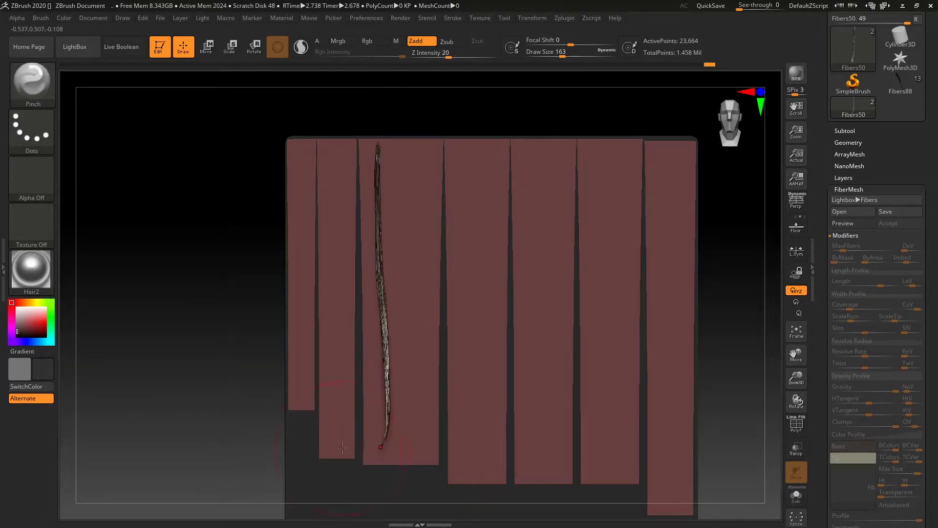
left_click(177, 378, "ctrl+shift")
left_click_drag(176, 377, 227, 396)
right_click_drag(226, 396, 200, 442, "ctrl")
Isolate the outer left fibers, bend them inward with the Move brush at a draw size of 239, and unhide the tuft.
left_click_drag(200, 443, 386, 411, "ctrl+shift")
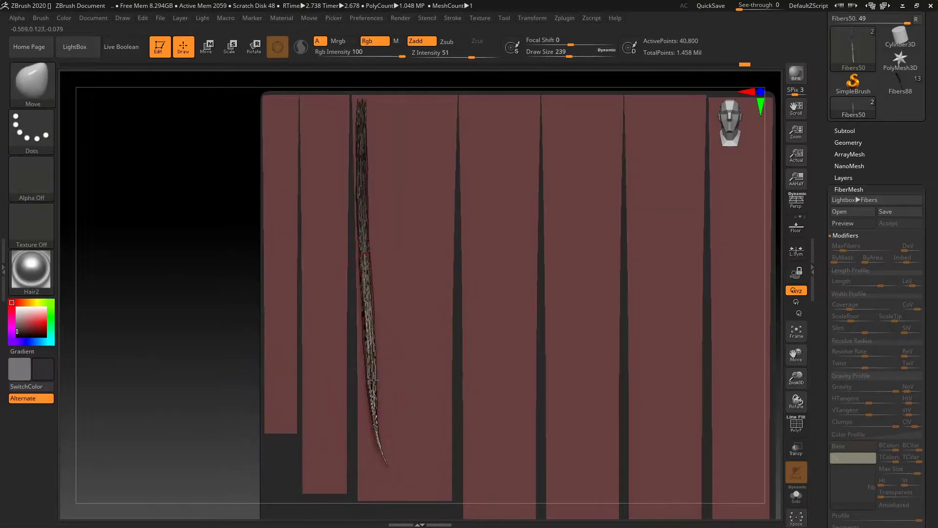
left_click_drag(464, 380, 386, 380, "shift")
left_click_drag(379, 361, 393, 362)
left_click(440, 391, "ctrl+shift")
Examine an isolated narrow strip of the tuft from the side, and render the full tuft as a BPR preview.
left_click_drag(449, 395, 562, 398)
left_click_drag(475, 86, 435, 484, "ctrl+shift")
left_click_drag(533, 415, 453, 412)
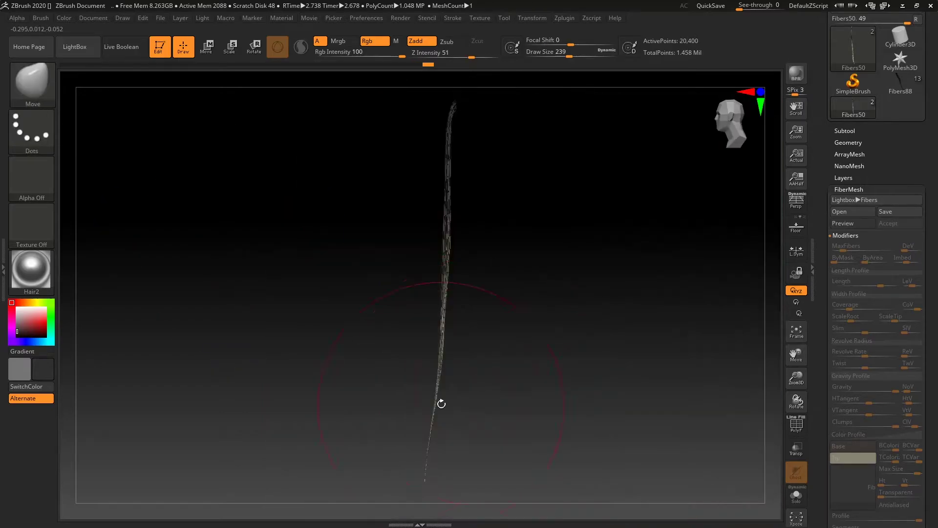
left_click(254, 405, "ctrl+shift")
left_click_drag(254, 406, 357, 409)
left_click(788, 82)
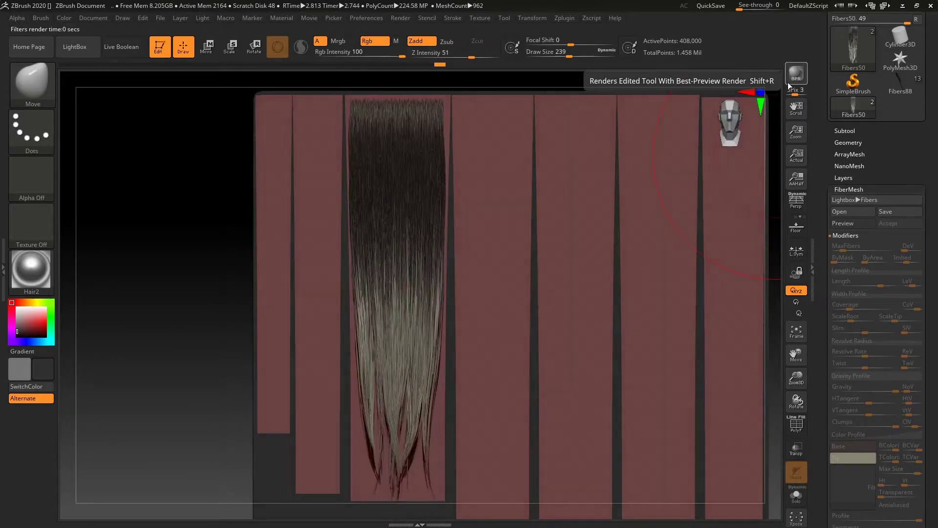
Adjust the tuft's outline with short Move brush strokes, and check it in a BPR preview.
mouse_move(135, 278)
left_mouse_down("alt")
mouse_move(136, 335)
mouse_move(230, 337)
left_mouse_up("alt")
left_click_drag(431, 396, 442, 391)
left_click_drag(424, 261, 414, 260)
left_click_drag(707, 381, 628, 381, "shift")
left_click(800, 75)
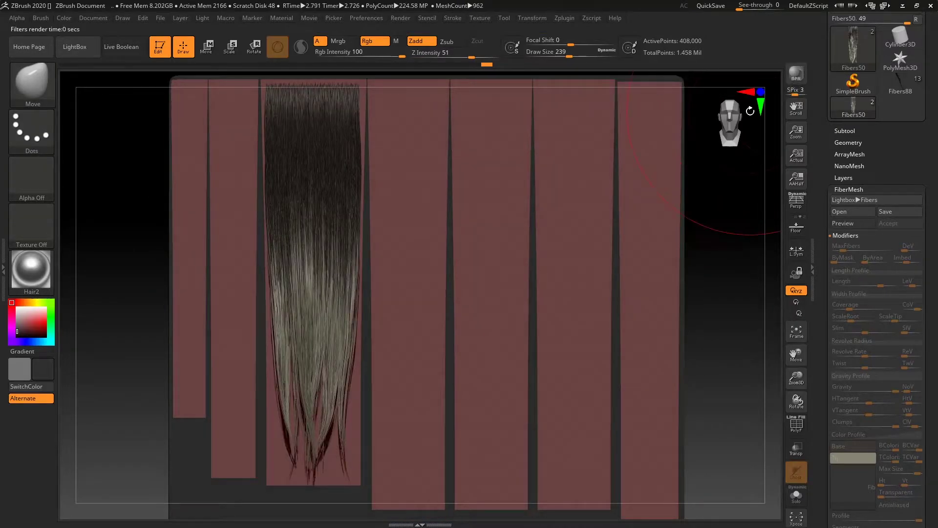
left_click(724, 277)
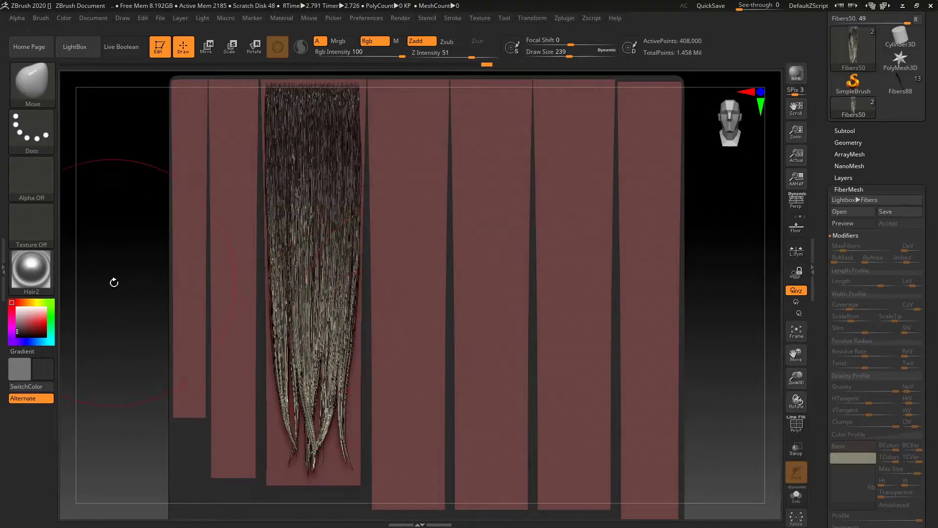
Mask a thin strip along the top of the empty card just right of the tuft.
left_click_drag(112, 281, 460, 279, "shift")
left_click_drag(588, 276, 594, 277)
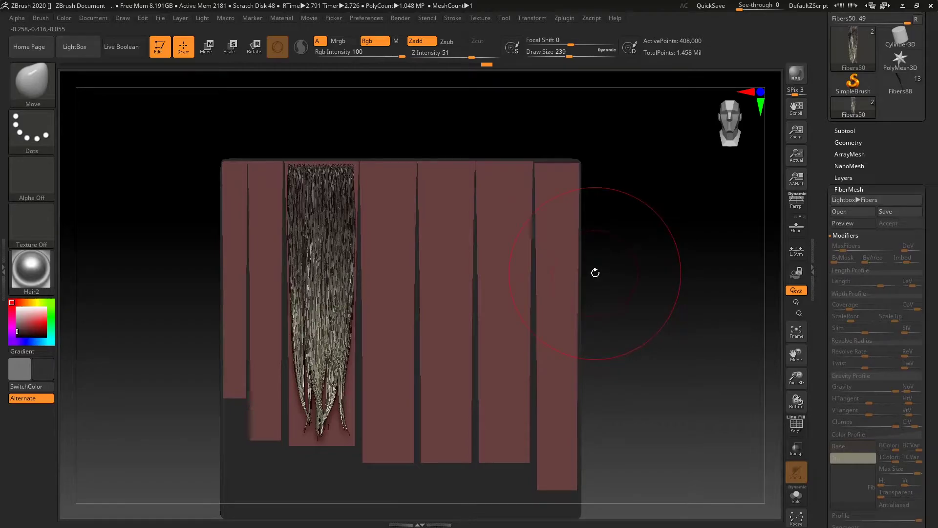
left_click_drag(705, 254, 734, 259, "alt")
left_click_drag(165, 229, 122, 255, "alt")
left_click_drag(504, 168, 474, 145)
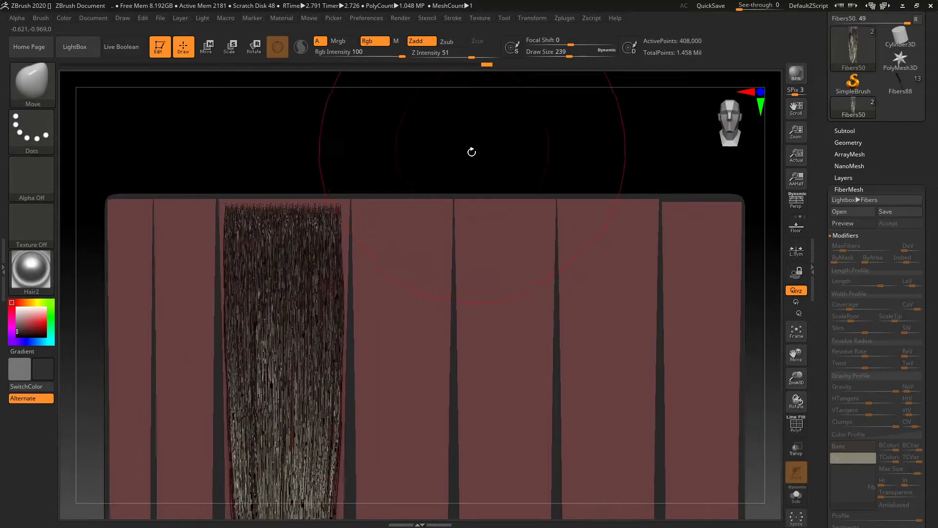
mouse_move(356, 206)
left_mouse_down("ctrl")
mouse_move(460, 230)
mouse_move(448, 221)
left_mouse_up("ctrl")
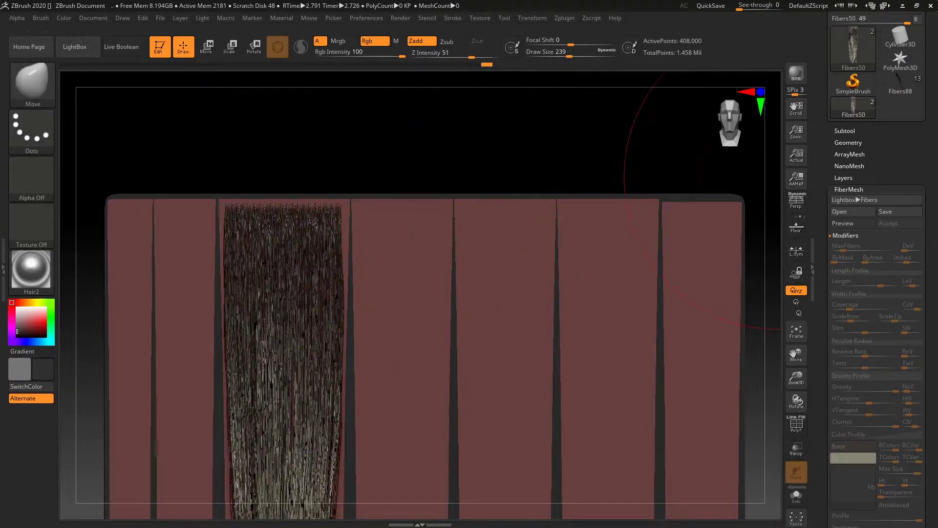
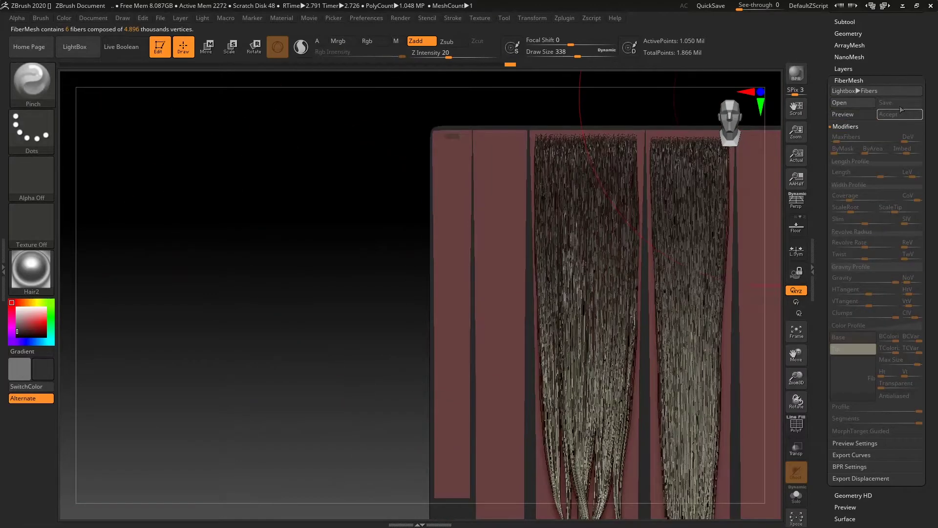
Bend the sparse strands on the first card with the Move brush at a draw size of 182, and render a BPR preview.
left_click(797, 74)
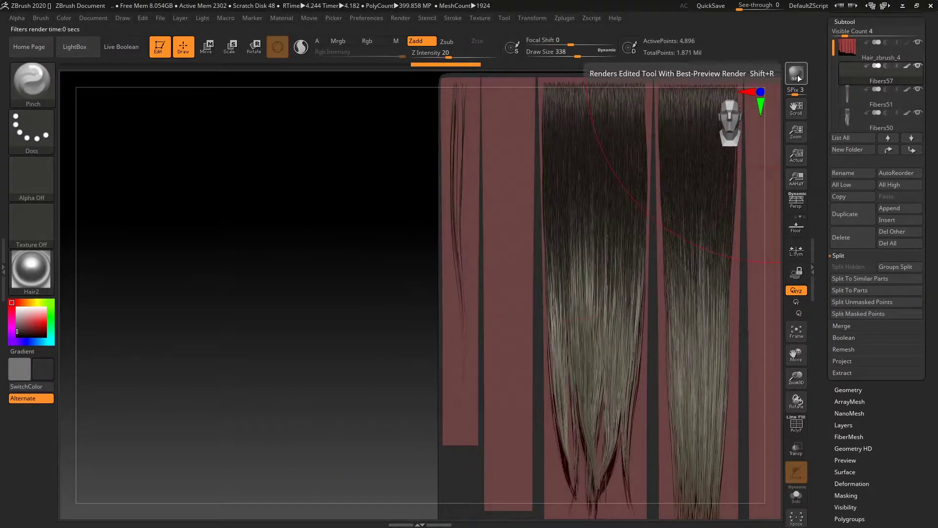
key("ctrl+z")
key("b")
key("m")
key("v")
key("s")
left_click_drag(459, 196, 467, 195)
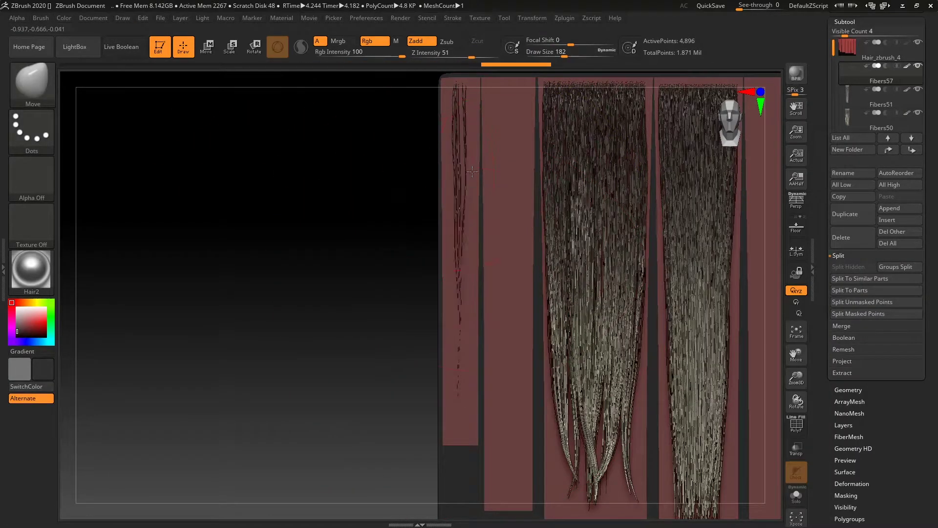
left_click_drag(457, 308, 464, 315)
key("shift+r")
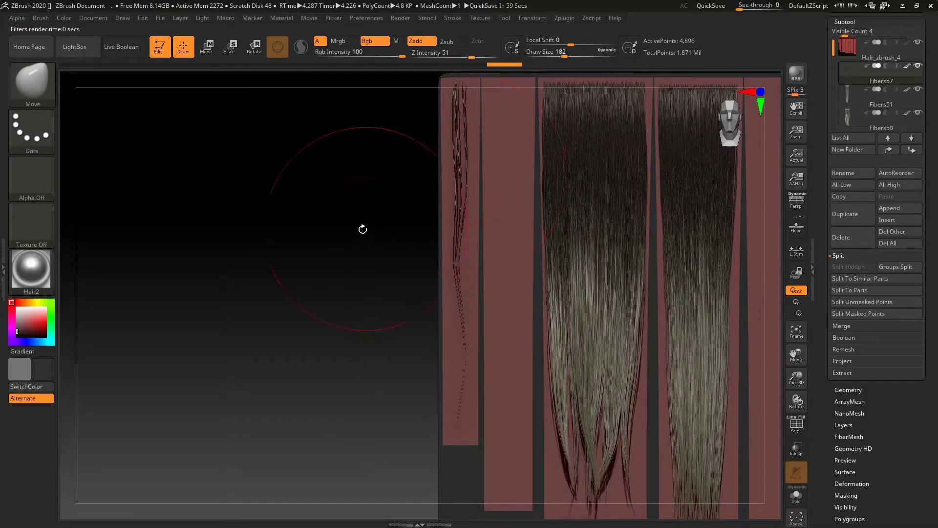
Mask the top of the second card, generate FiberMesh strands there with MaxFibers 0.009, and accept them.
left_click_drag(363, 228, 367, 280, "alt")
left_click(503, 134, "alt")
left_click(849, 389)
left_click(849, 321)
left_click(852, 114)
left_click_drag(850, 137, 851, 136)
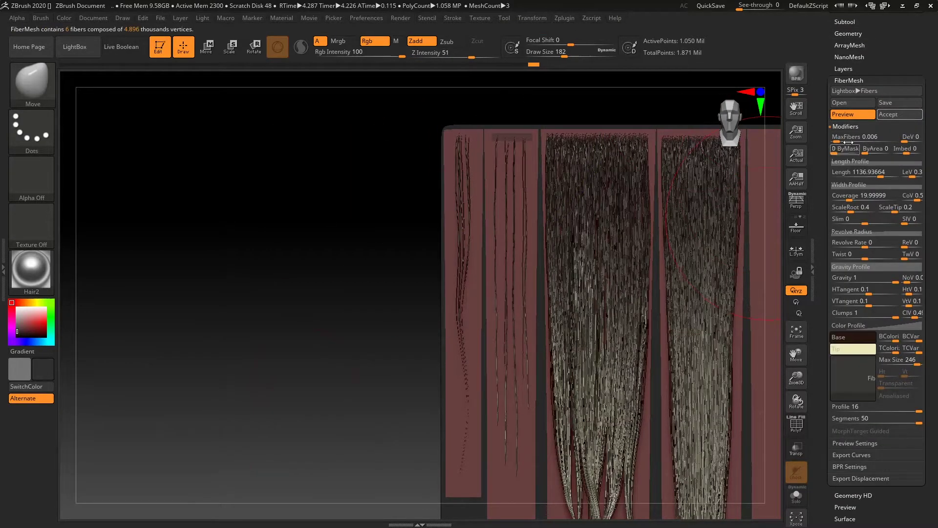
left_click(899, 114)
Check the second card's strands in a BPR preview, and delete their subtool.
left_click_drag(238, 363, 218, 272, "alt")
left_click_drag(467, 326, 449, 384, "alt")
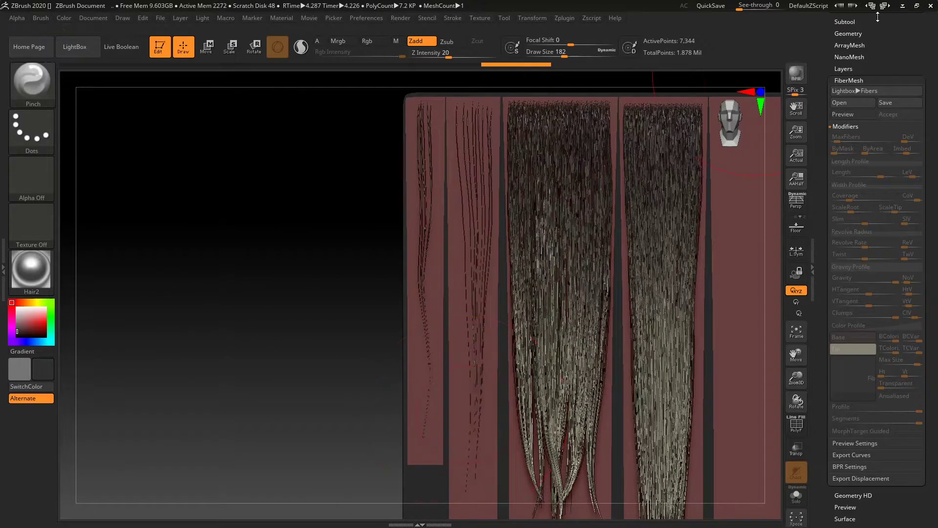
left_click(798, 73)
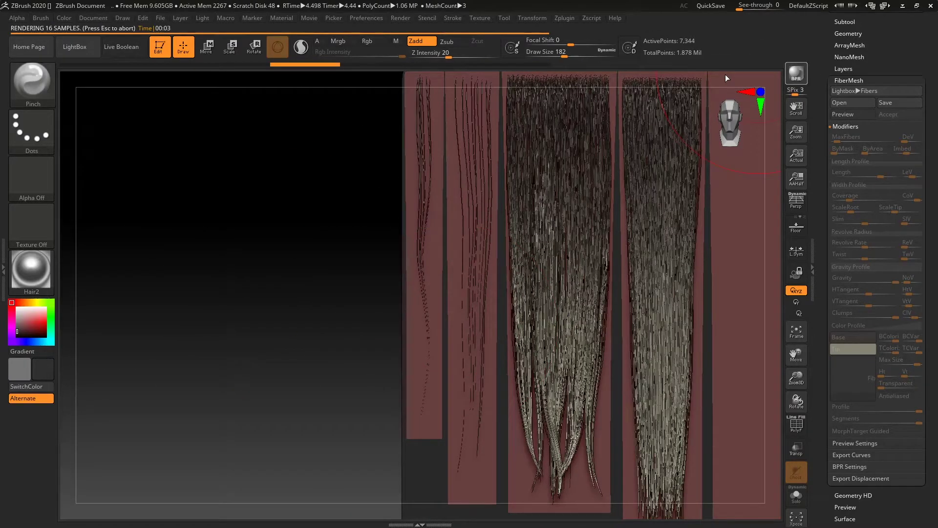
left_click(846, 22)
left_click(852, 237)
left_click(763, 257)
Regenerate the second card's fibers with MaxFibers 0.009, Length 766.44, LeV 1 and Coverage 10, preview them in BPR, and accept them.
left_click(849, 400)
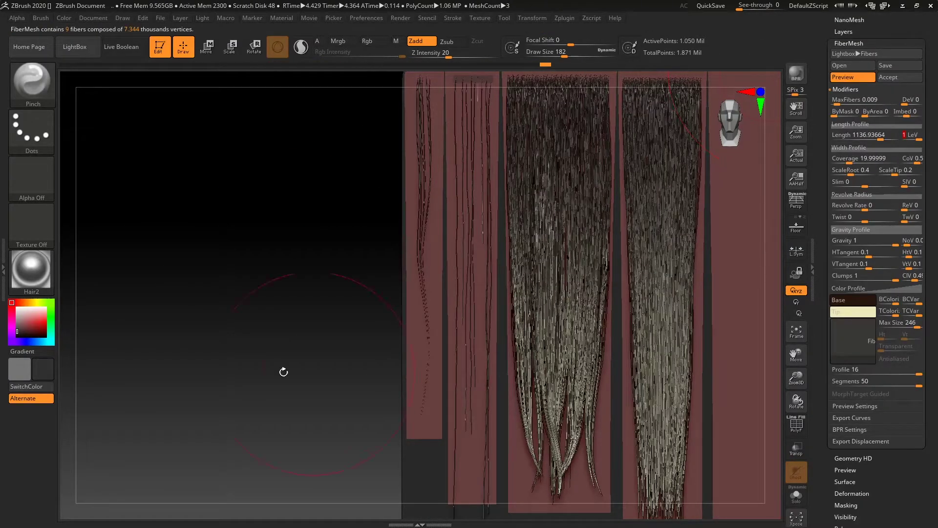
left_click(796, 73)
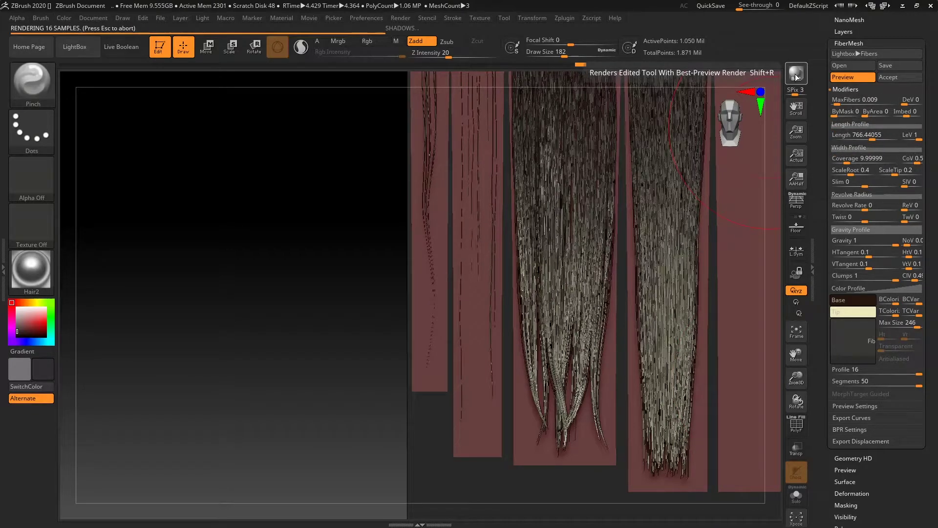
left_click(899, 77)
Select the Hair_zbrush_4 subtool and mask a thin strip along the top of the fifth card.
left_click_drag(377, 162, 83, 333, "alt")
left_click_drag(849, 34, 849, 104)
left_click(846, 54)
left_click(852, 73)
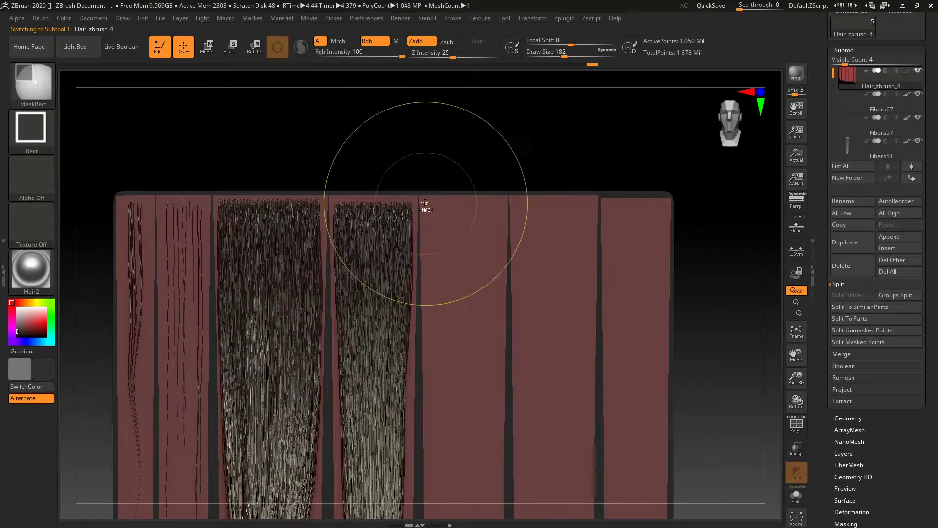
left_click_drag(428, 205, 501, 217, "ctrl")
left_click_drag(538, 166, 579, 140, "alt")
Generate FiberMesh on the fifth card with MaxFibers 1, Length 1043.21, LeV 0.5 and Coverage 20, and accept it.
left_click(845, 52)
left_click(849, 109)
left_click(843, 142)
left_click_drag(838, 167, 846, 167)
left_click_drag(746, 293, 711, 119, "alt")
left_click_drag(919, 202, 915, 202)
left_click(879, 201)
left_click(850, 225)
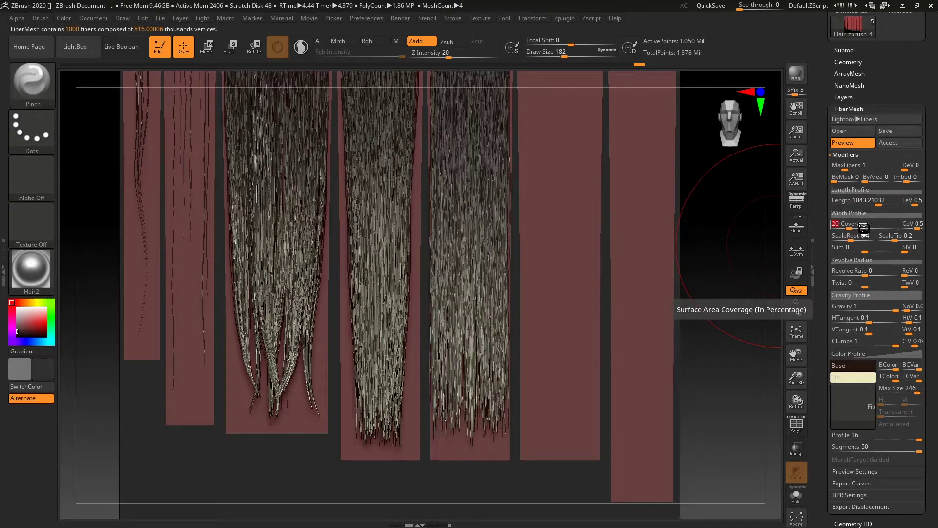
left_click_drag(718, 264, 700, 337, "alt")
key("b")
left_click(899, 142)
left_click(763, 170)
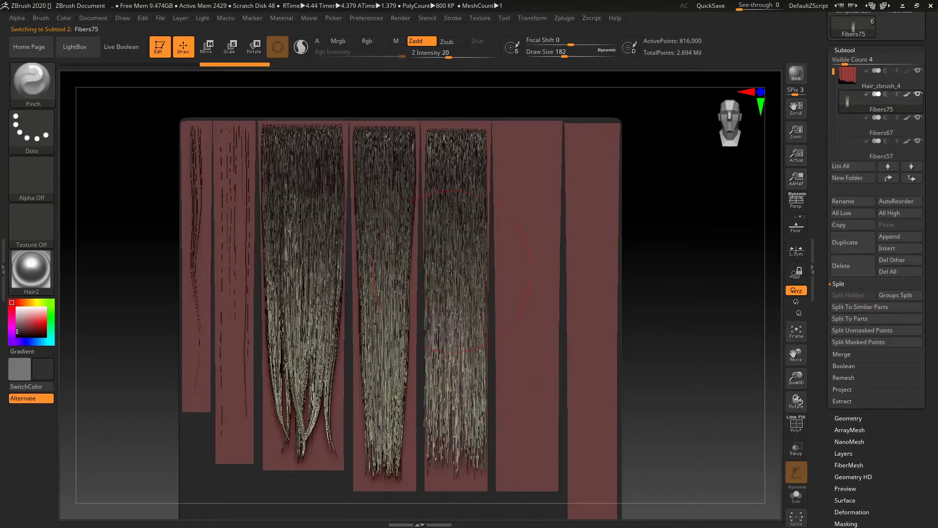
Isolate sections of the fifth card's fibers and pinch their lower parts into tapered clumps.
left_click_drag(688, 277, 692, 319, "alt")
left_click_drag(423, 147, 457, 190, "ctrl+shift")
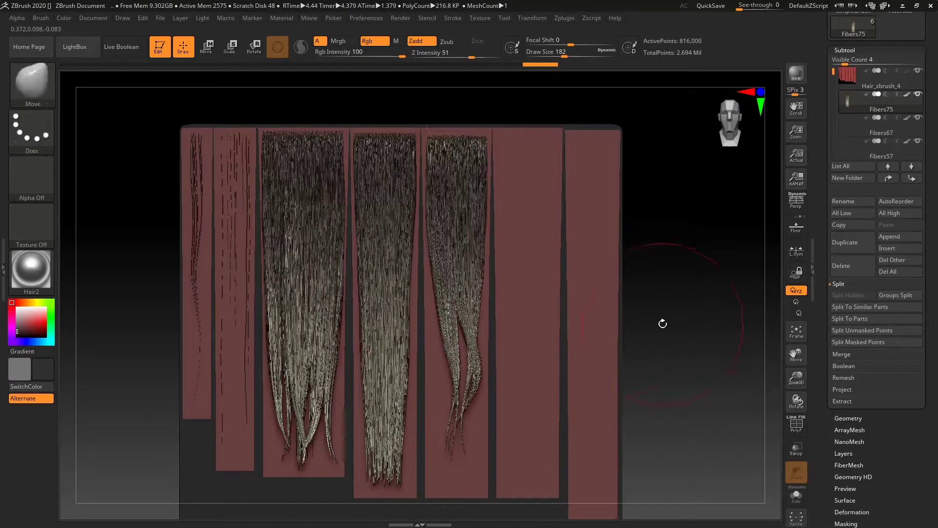
key("ctrl+z")
key("ctrl+z")
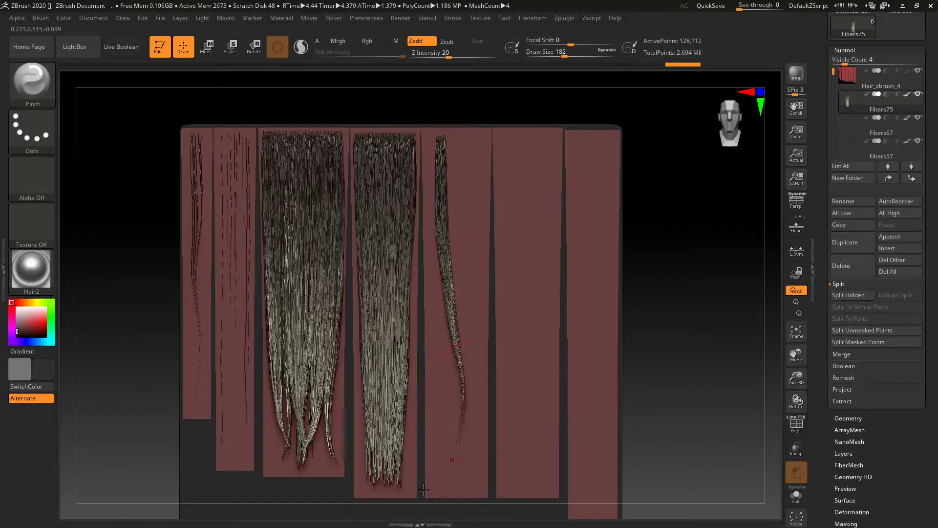
Shape the isolated clumps in depth with the Move brush at a draw size of 257, working from the bottom and side.
left_click_drag(674, 380, 498, 255)
key("ctrl+z")
key("ctrl+z")
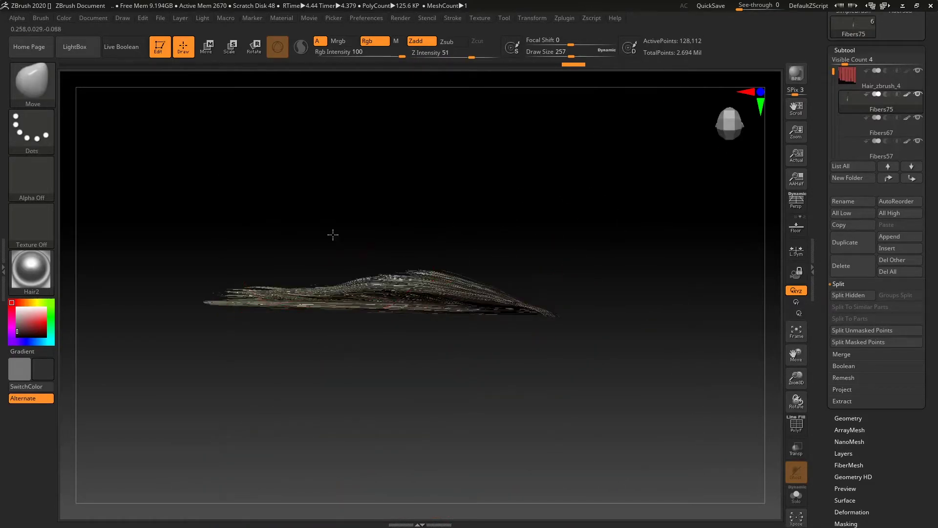
left_click_drag(333, 235, 629, 298)
key("ctrl+z")
key("ctrl+z")
key("ctrl+z")
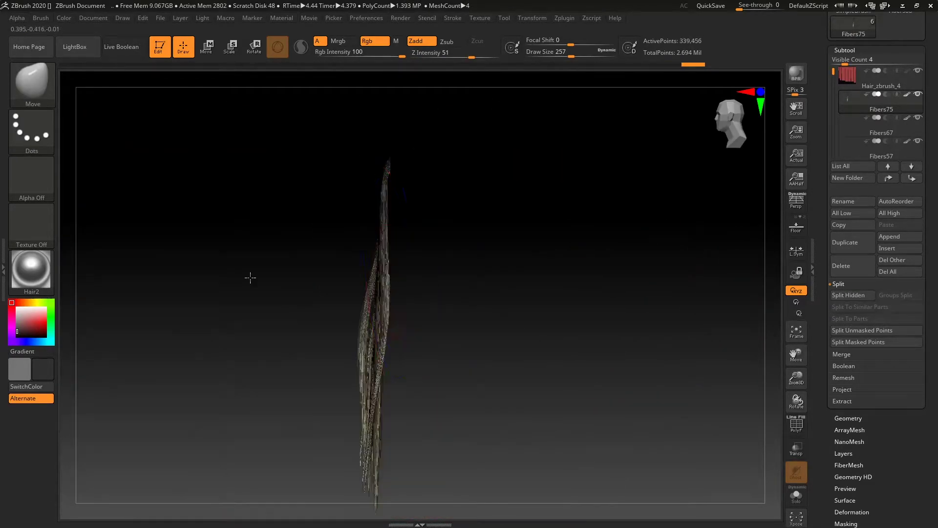
Gather the fifth card's fibers into overlapping clumps tapering to one tip, and render a BPR preview of all cards.
key("ctrl+shift+z")
key("ctrl+shift+z")
key("ctrl+shift+z")
key("ctrl+shift+z")
key("ctrl+shift+z")
key("ctrl+shift+z")
key("ctrl+shift+z")
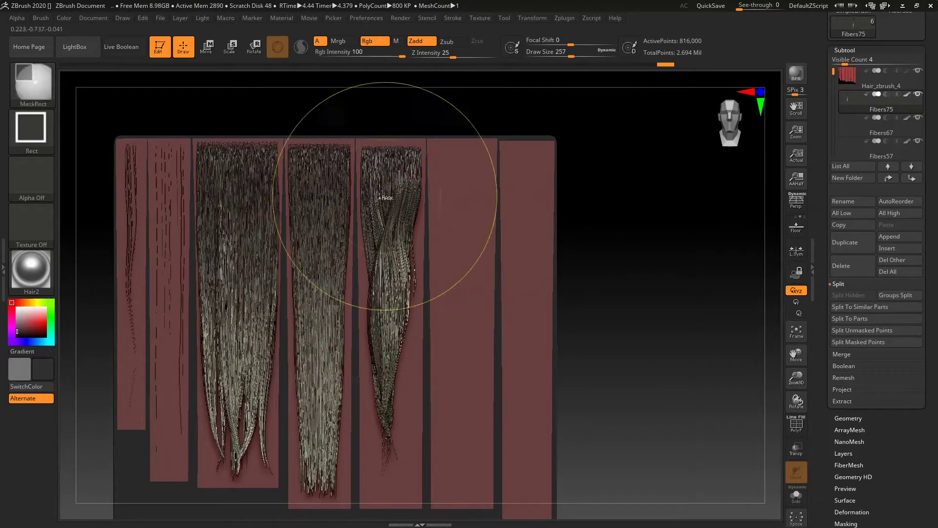
left_click(796, 73)
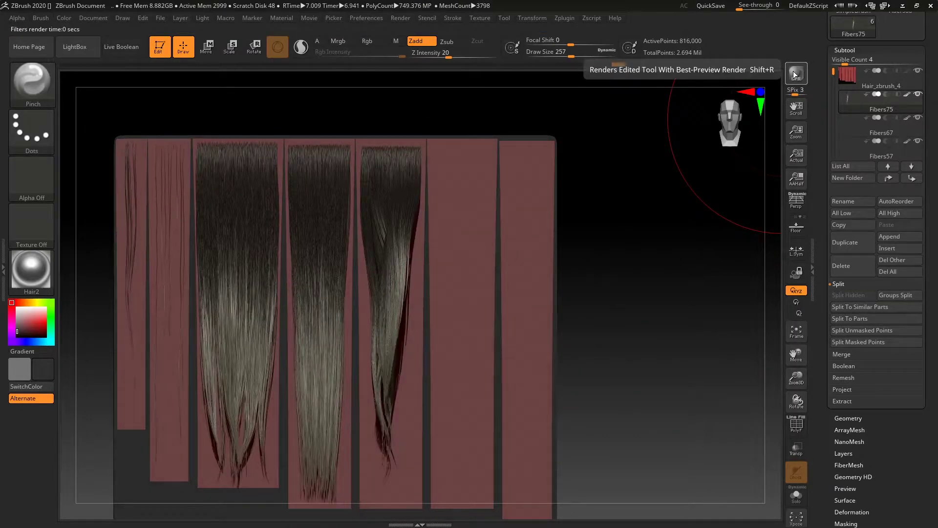
Isolate a section of the fifth card's tuft and pinch it into a curved, pointed clump.
key("ctrl+shift+z")
left_click_drag(630, 272, 586, 270, "alt")
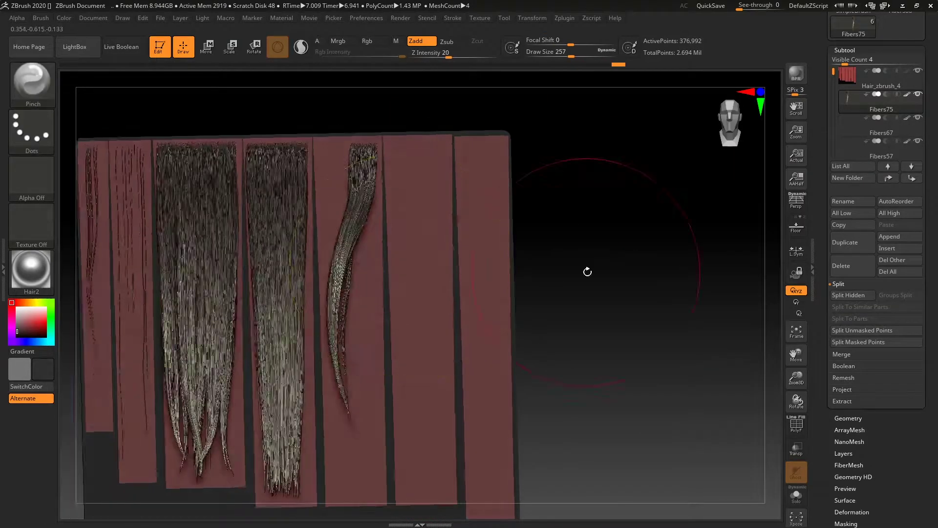
key("b")
key("ctrl+shift+z")
key("ctrl+shift+z")
mouse_move(593, 356)
left_mouse_down()
mouse_move(580, 234)
mouse_move(531, 290)
left_mouse_up()
Bend the fifth card's clumps into wavy strands with the Move brush, and render a BPR preview of the full tuft.
key("ctrl+shift+z")
key("ctrl+shift+z")
key("ctrl+shift+z")
left_click_drag(345, 138, 401, 320)
left_click(796, 74)
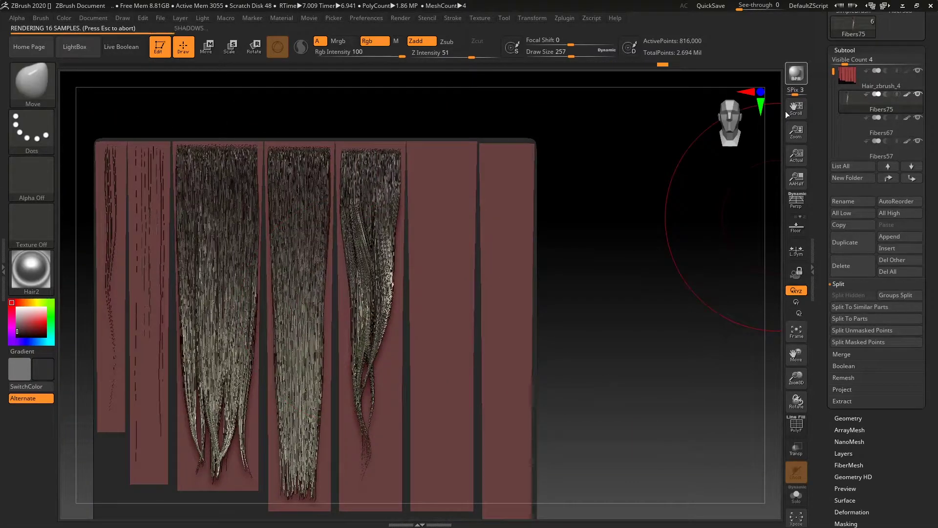
left_click_drag(660, 304, 662, 303, "alt")
left_click(800, 77)
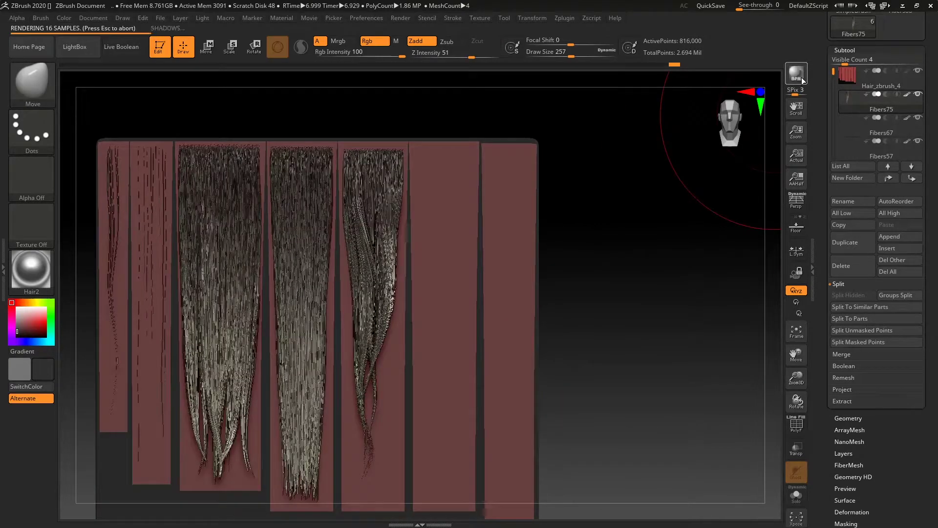
Reshape the fifth card's tuft and pull its tips downward using the Move brush at a draw size of 386, and render a BPR preview.
key("ctrl+z")
key("ctrl+z")
key("ctrl+z")
key("ctrl+z")
key("ctrl+z")
key("ctrl+z")
key("ctrl+z")
key("bracketright")
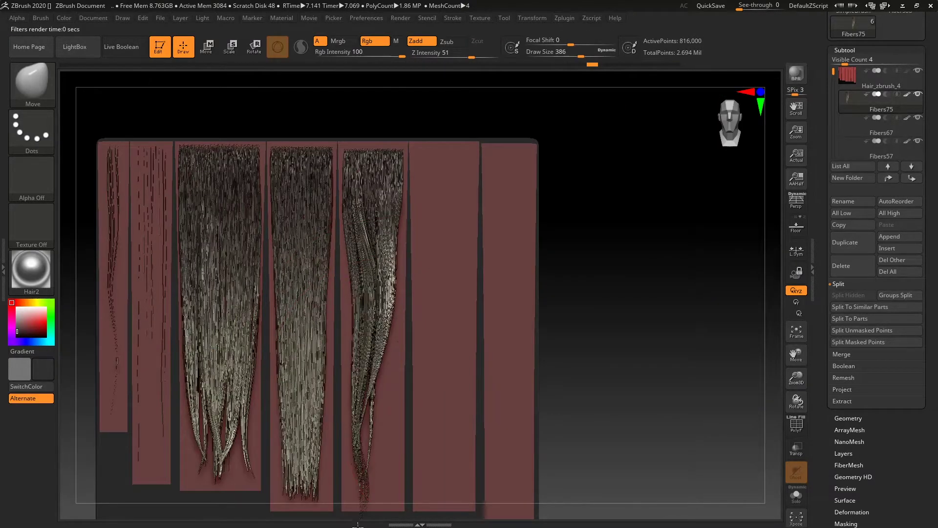
left_click(802, 74)
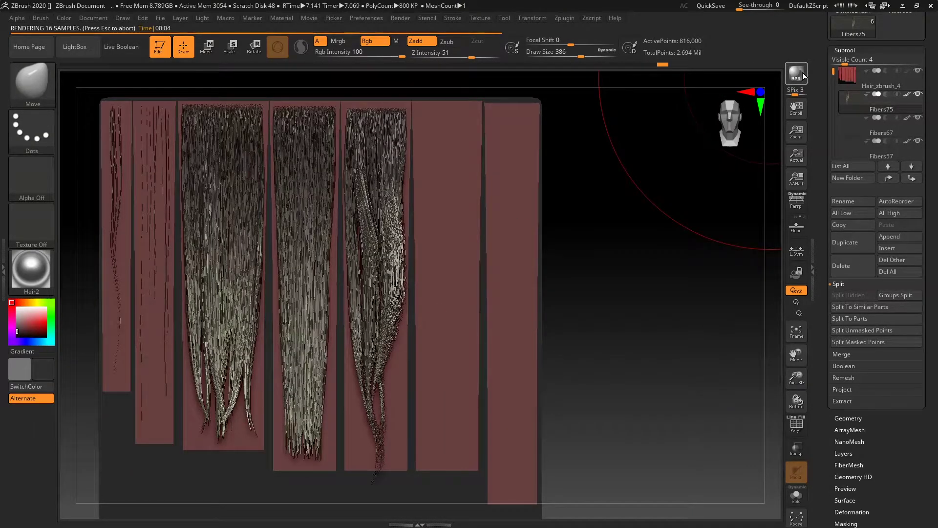
Mask the sixth card's root strip on the hair card mesh, and generate and accept FiberMesh fibers there.
left_click(513, 205, "alt")
left_click_drag(643, 259, 670, 268, "alt")
left_click_drag(433, 131, 504, 151, "ctrl")
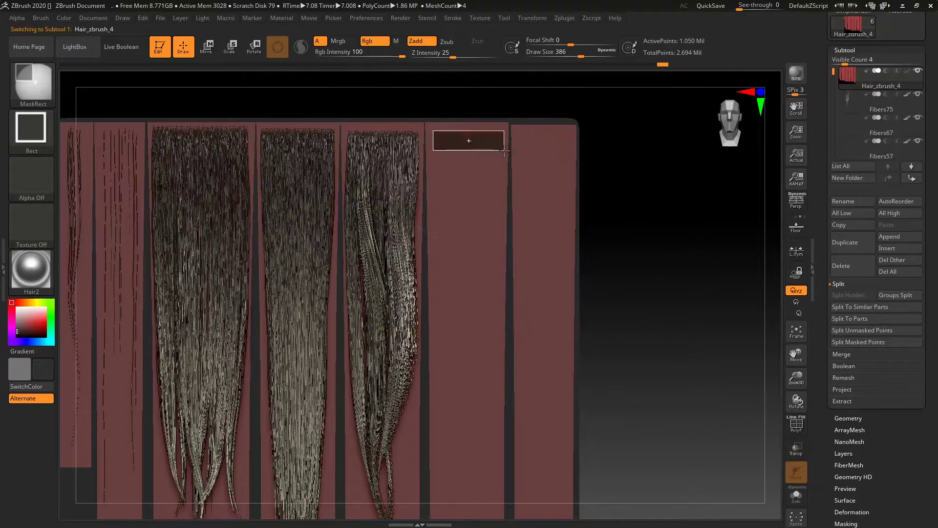
left_click(844, 51)
left_click(849, 108)
left_click(859, 143)
left_click_drag(648, 272, 641, 316, "alt")
left_click(899, 142)
left_click(850, 173)
left_click(845, 50)
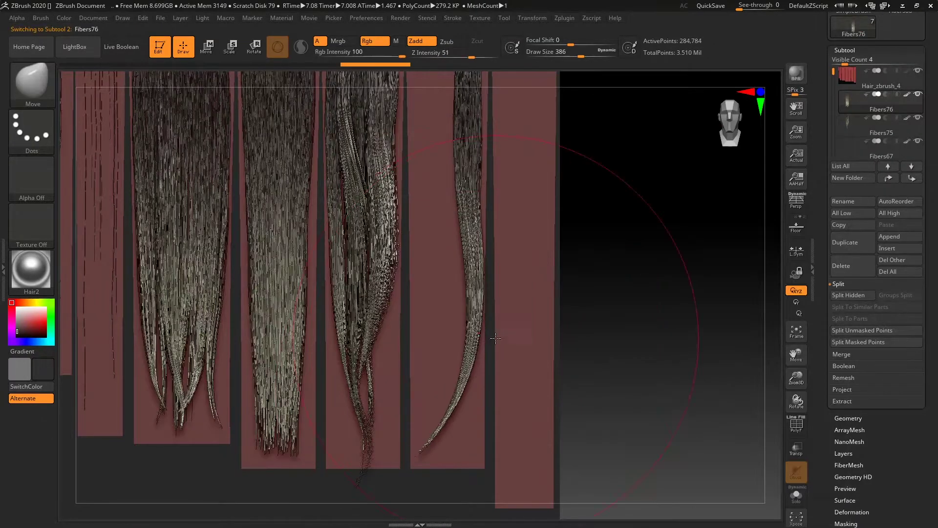
Isolate sections of the sixth card's fibers one after another and pinch each into a curved, pointed clump.
left_click_drag(635, 211, 636, 266, "alt")
left_click_drag(422, 79, 446, 164, "ctrl+shift")
left_click_drag(461, 517, 461, 467, "alt")
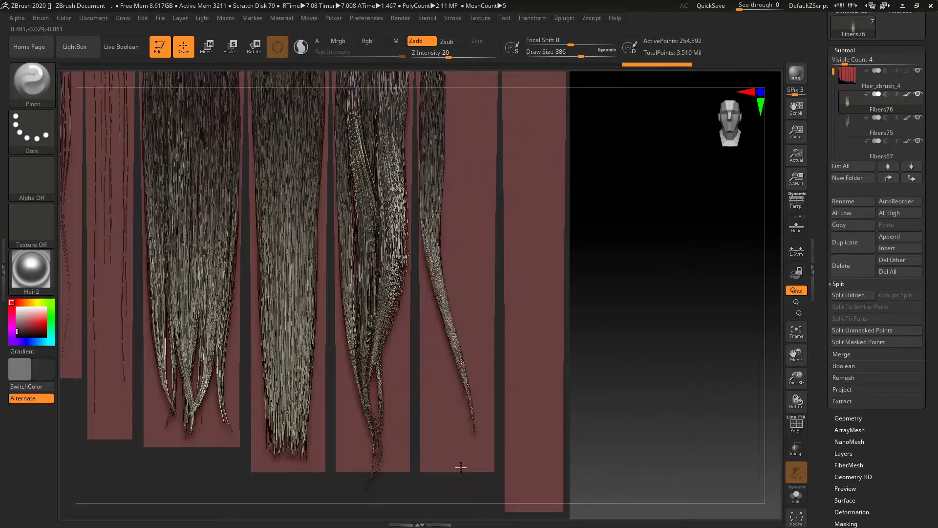
left_click(461, 468, "ctrl+shift")
left_click_drag(461, 303, 461, 404, "alt")
left_click_drag(445, 112, 467, 164, "ctrl+shift")
left_click_drag(468, 313, 468, 224, "alt")
Bend the sixth card's clumps sideways into overlapping curves using the Move brush at a draw size of 351.
key("b")
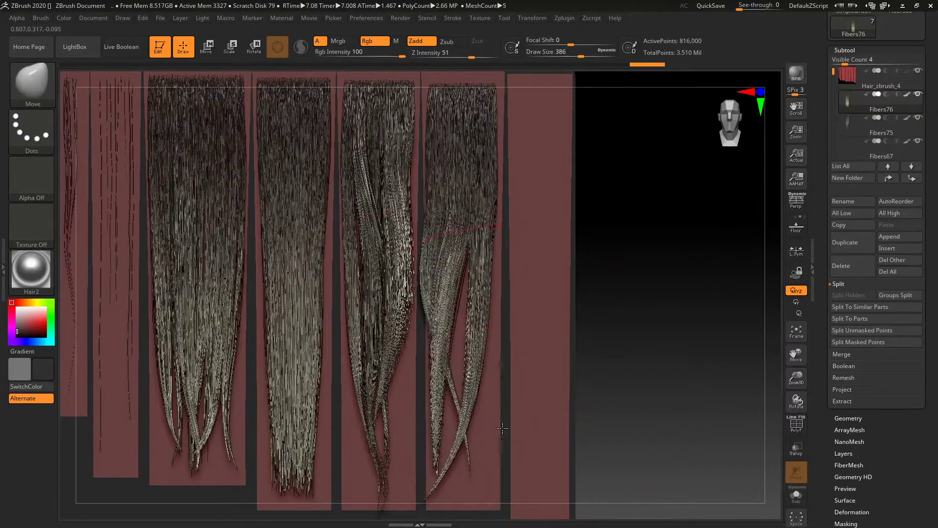
left_click_drag(482, 361, 528, 367)
key("ctrl+z")
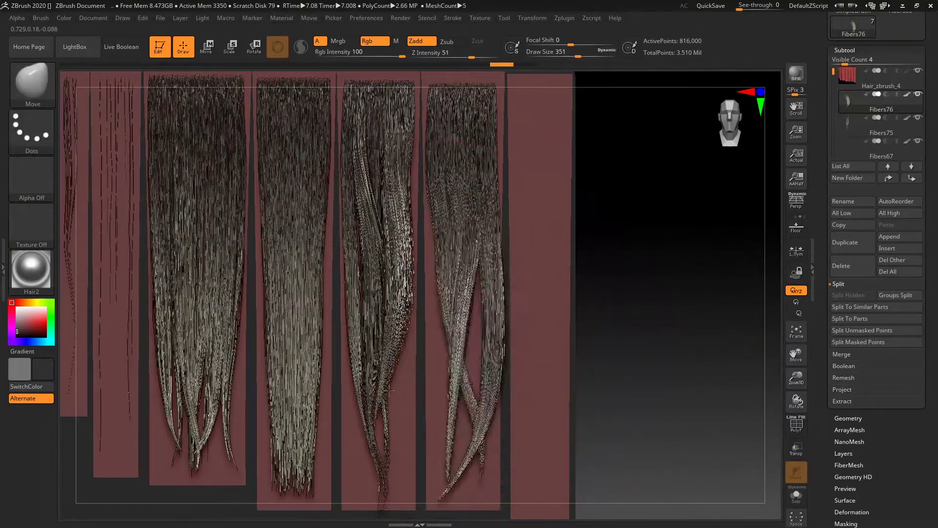
left_click_drag(469, 342, 533, 322)
Refine the sixth card's clumps section by section, pinch them at a draw size of 437, and render a BPR preview.
mouse_move(637, 314)
left_mouse_down()
mouse_move(371, 319)
mouse_move(540, 291)
mouse_move(544, 245)
left_mouse_up()
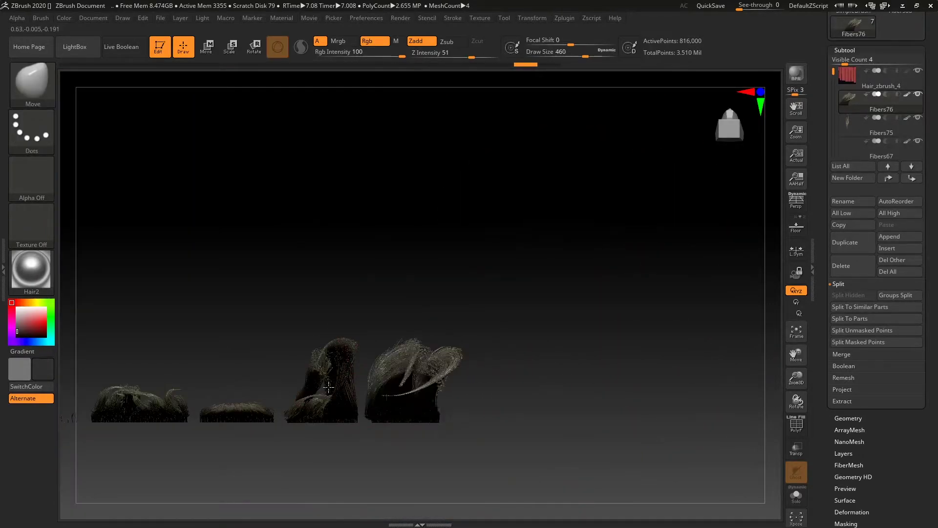
left_click_drag(328, 387, 593, 329, "shift")
key("space")
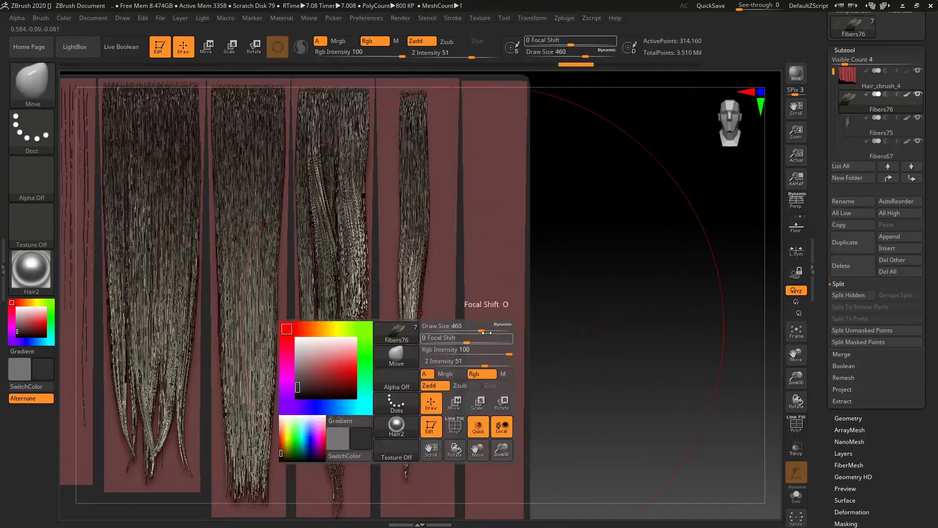
key("space")
left_click_drag(446, 324, 442, 324)
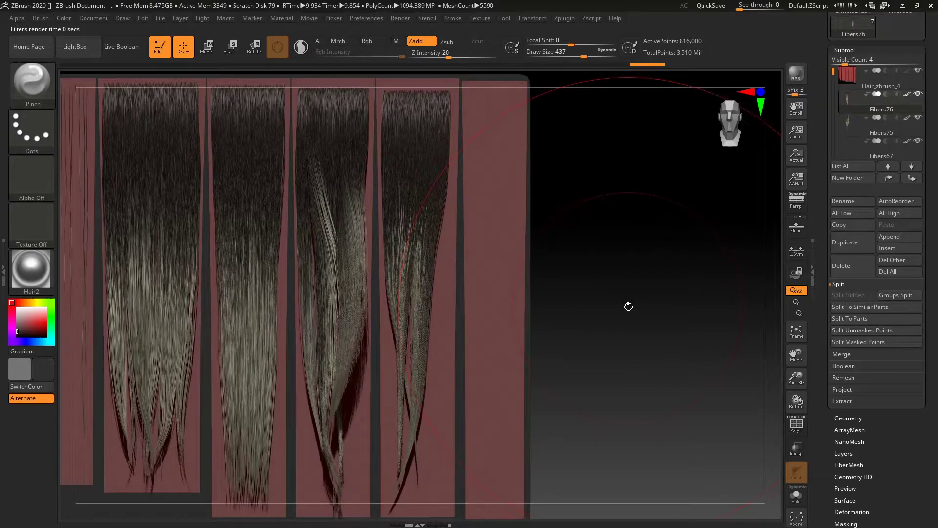
mouse_move(644, 330)
left_mouse_down("alt")
mouse_move(627, 335)
mouse_move(652, 327)
left_mouse_up("alt")
Delete the fifth card's groomed fibers and generate a fresh set of FiberMesh fibers from that card's mask.
left_click(841, 265)
left_click(705, 288)
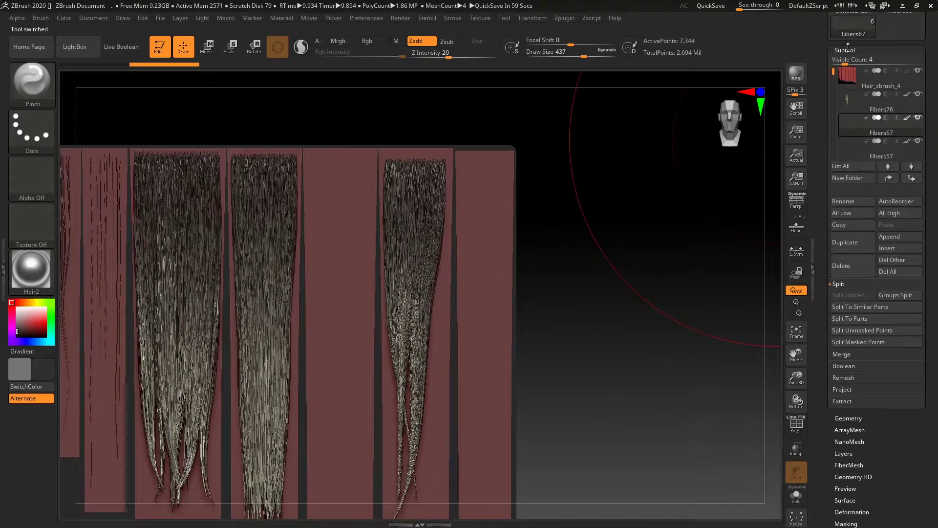
left_click(847, 76)
mouse_move(309, 156)
left_mouse_down("ctrl")
mouse_move(369, 168)
mouse_move(407, 514)
left_mouse_up("ctrl")
left_click(845, 50)
left_click(849, 109)
left_click(863, 145)
left_click(906, 144)
left_click(846, 49)
left_click(853, 100)
Groom the fifth card's new fibers into tapering clumps with the Move brush, and render a BPR preview.
key("b")
left_click(370, 379)
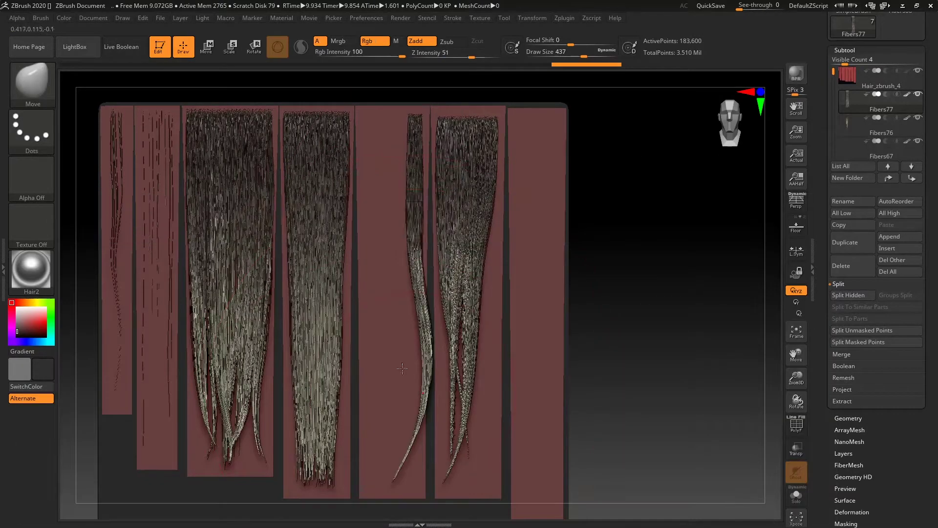
mouse_move(617, 321)
left_mouse_down("alt")
mouse_move(626, 339)
mouse_move(621, 301)
left_mouse_up("alt")
key("ctrl+shift+z")
key("ctrl+shift+z")
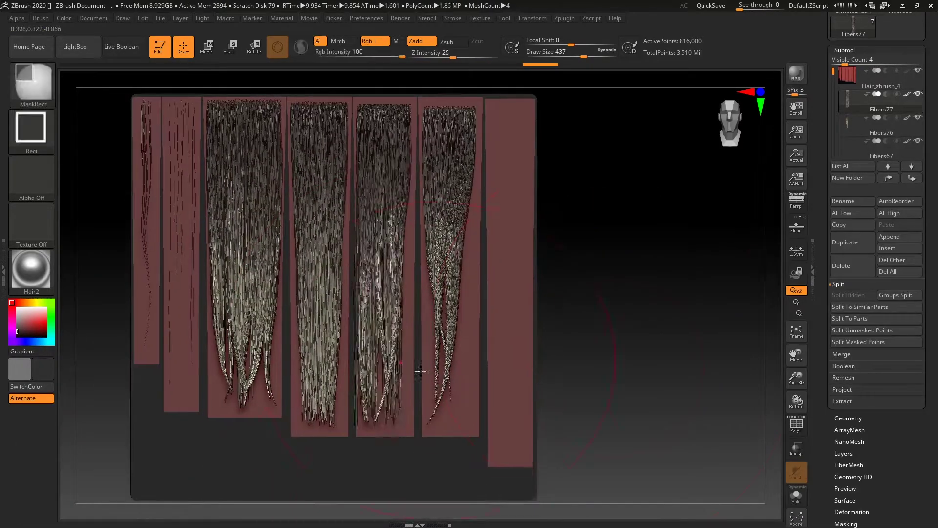
key("b")
key("m")
key("v")
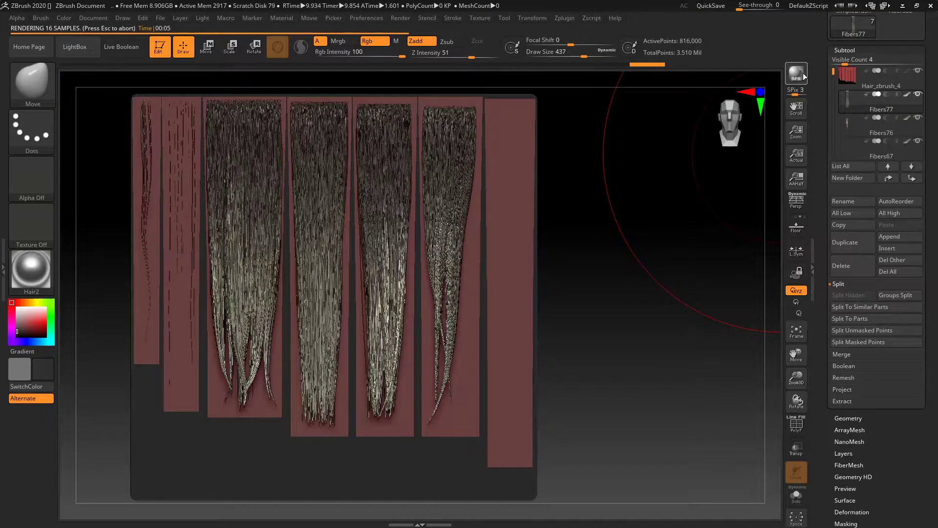
Isolate a narrow section right of the fifth card's center and bend it into a curved lock with the Move brush.
mouse_move(638, 178)
left_mouse_down("alt")
mouse_move(637, 293)
mouse_move(595, 381)
mouse_move(619, 147)
left_mouse_up("alt")
key("ctrl+shift+z")
key("ctrl+shift+z")
key("b")
key("m")
key("v")
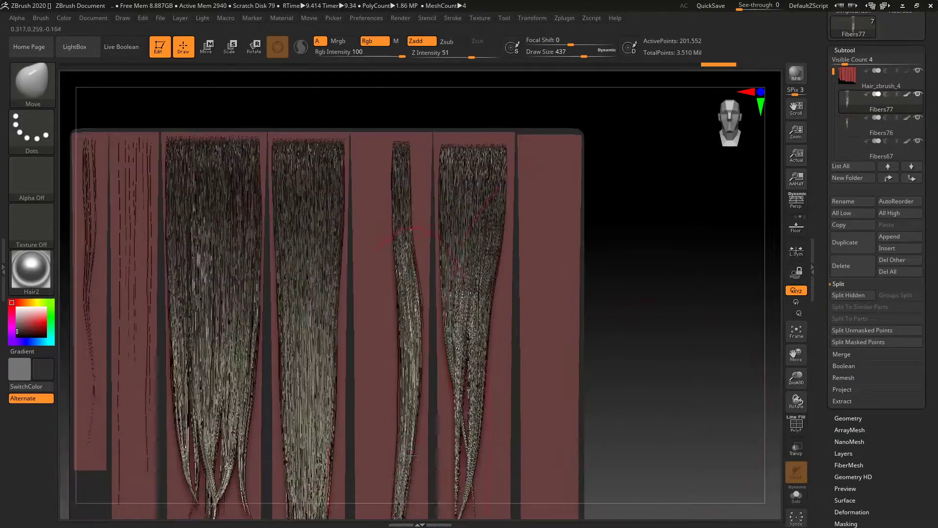
right_click_drag(410, 455, 419, 404, "alt")
Isolate the left section of the fifth card's fibers and sweep it across the card with the Move brush.
mouse_move(411, 122)
left_mouse_down()
mouse_move(372, 123)
mouse_move(383, 356)
left_mouse_up()
key("ctrl+shift+z")
key("ctrl+shift+z")
left_click_drag(616, 356, 619, 317, "shift")
key("b")
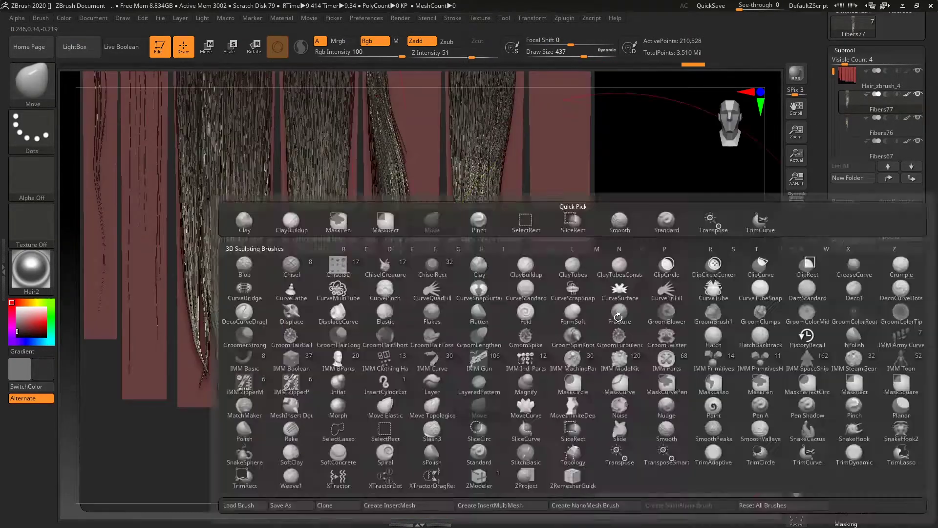
key("m")
key("v")
Shape the depth of the fifth card's clumps from the side using the Move brush at a draw size of 338.
key("space")
left_click_drag(524, 332, 516, 332)
key("ctrl+shift+z")
left_click_drag(658, 324, 522, 321, "shift")
key("b")
key("m")
key("v")
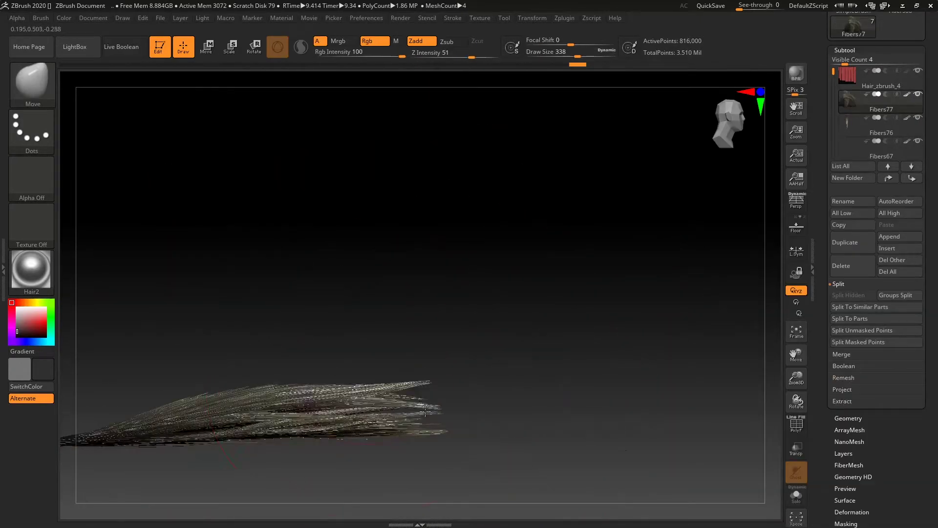
key("ctrl+shift+z")
key("ctrl+shift+z")
key("ctrl+shift+z")
left_click_drag(522, 419, 591, 254, "shift")
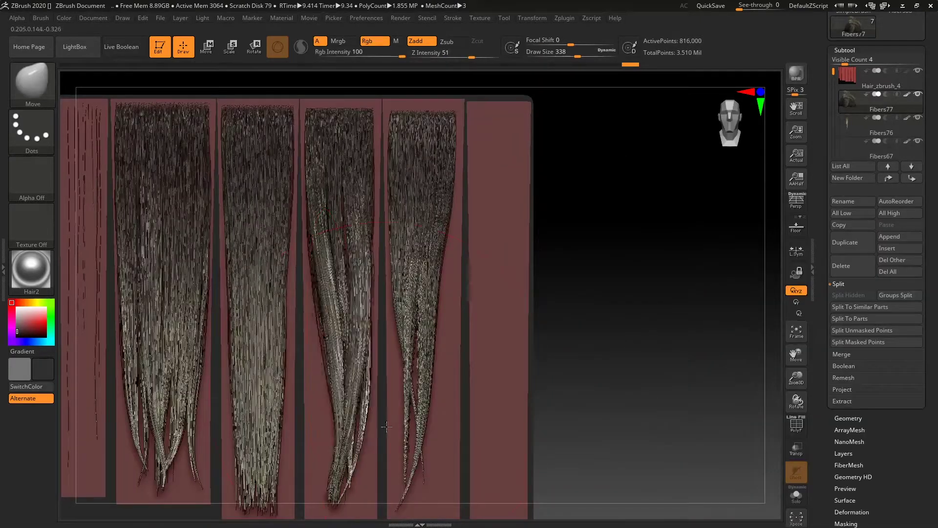
Bend an isolated left section of the fifth card into an S-shaped lock with a draw size of 212.
key("ctrl+z")
key("space")
left_click_drag(361, 334, 348, 334)
key("ctrl+shift+z")
key("ctrl+shift+z")
key("ctrl+shift+z")
key("ctrl+shift+z")
key("ctrl+shift+z")
left_click_drag(570, 393, 694, 245)
left_click_drag(694, 245, 781, 129, "alt")
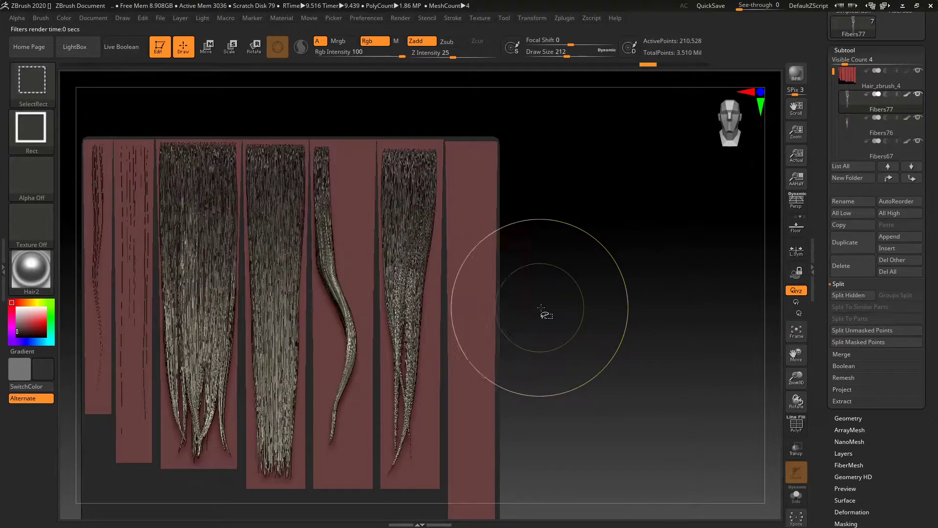
Reveal all of the fifth card's fibers and cross its locks over each other like a loose twist.
left_click(345, 304, "ctrl+shift")
key("ctrl+shift+z")
key("v")
key("ctrl+shift+z")
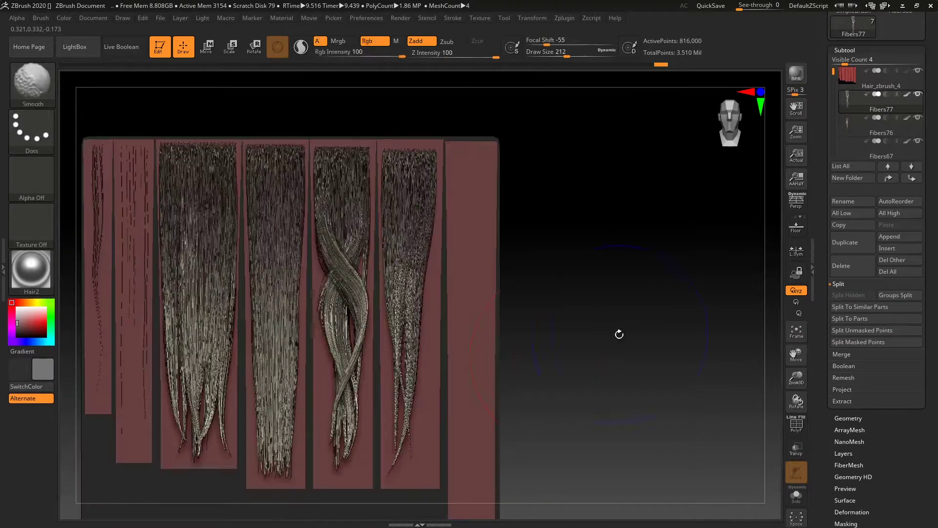
key("ctrl+z")
Pinch the fifth card's twisted locks tighter at a draw size of 430, and render a BPR preview.
mouse_move(546, 272)
left_mouse_down("shift")
mouse_move(375, 216)
mouse_move(553, 285)
mouse_move(304, 220)
left_mouse_up("shift")
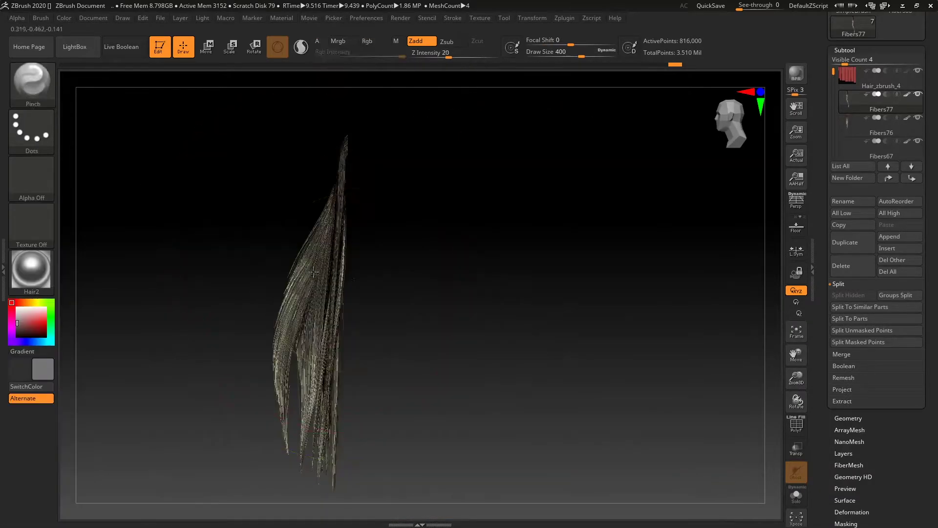
key("space")
left_click_drag(214, 336, 218, 337)
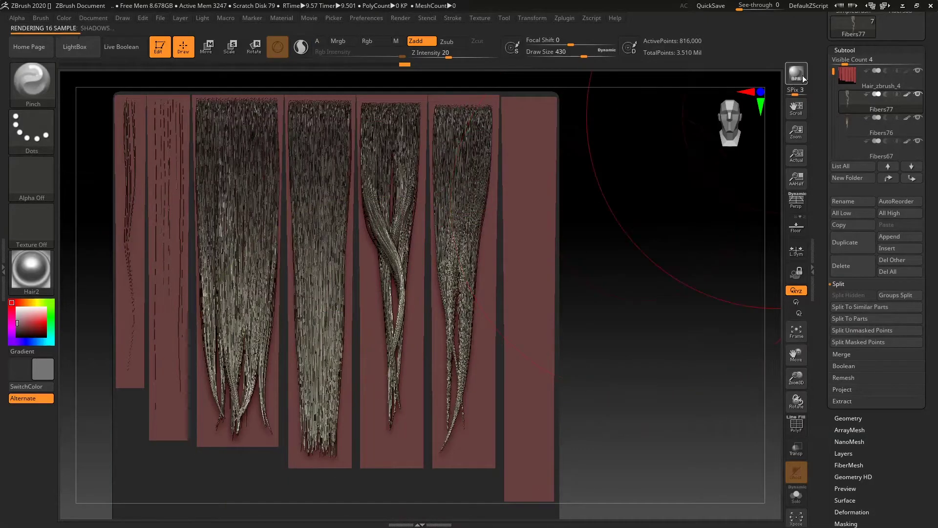
left_click(801, 75)
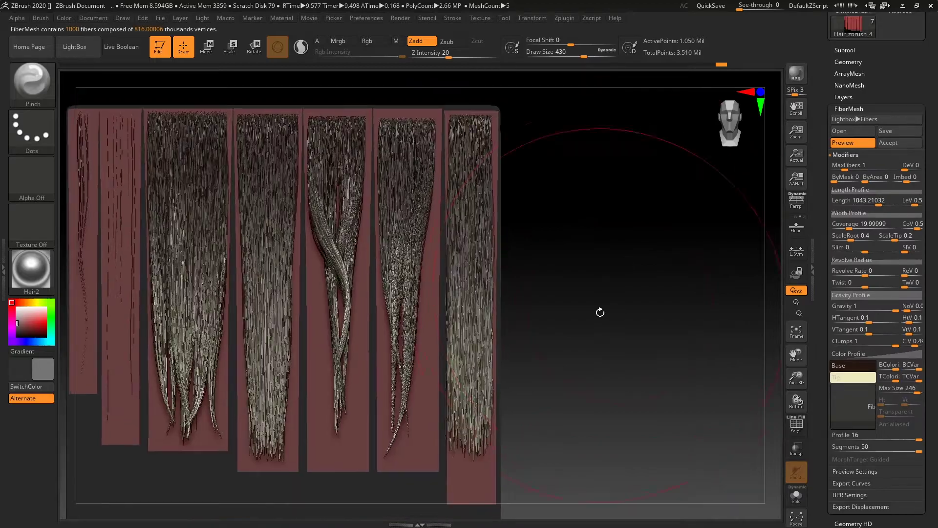
Accept the seventh card's FiberMesh preview and pinch sections of its fibers into pointed clumps.
left_click(759, 169)
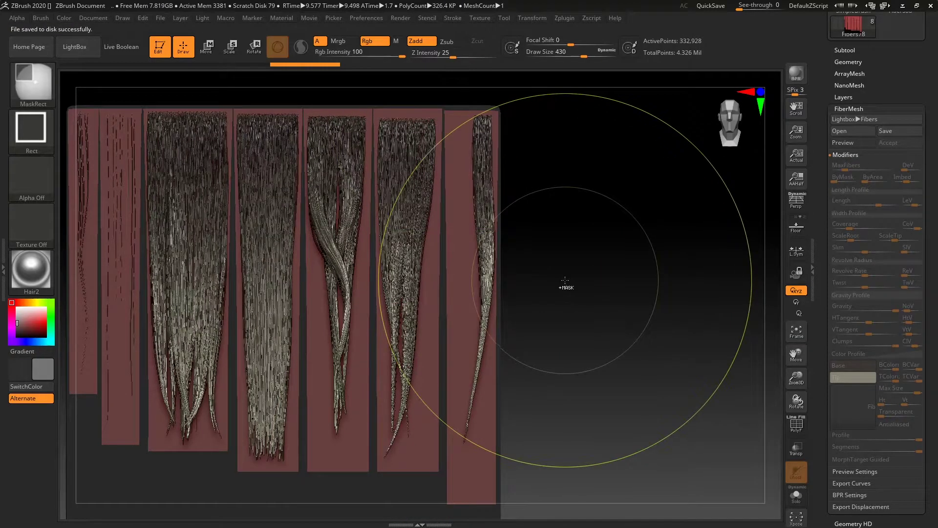
left_click_drag(453, 351, 467, 416)
left_click_drag(467, 294, 470, 416)
mouse_move(547, 343)
left_mouse_down()
mouse_move(587, 344)
mouse_move(572, 291)
left_mouse_up()
Adjust the seventh card's clumps using the Move brush at a draw size of 393, and render a BPR preview.
key("b")
key("m")
key("v")
left_click(790, 74)
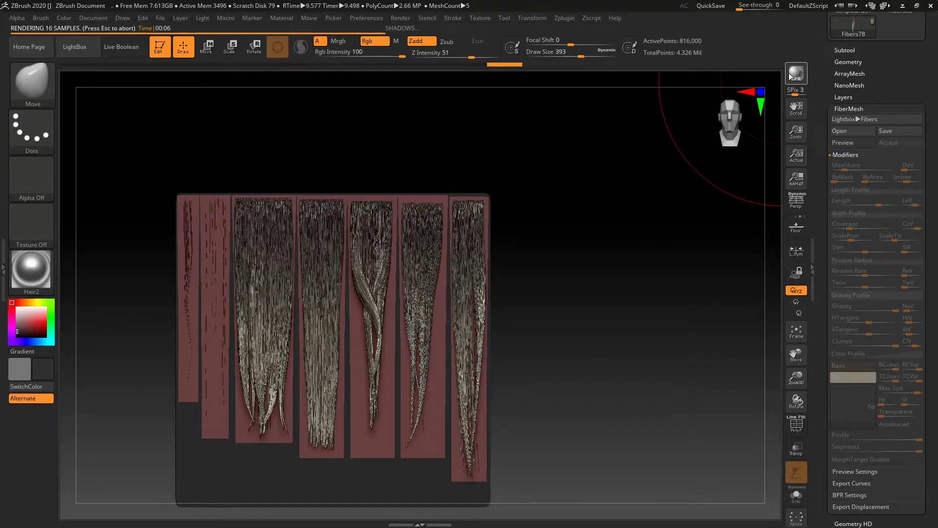
Select the fifth card's fibers and stretch the twisted locks toward the card's lower end with the Move brush.
key("b")
key("m")
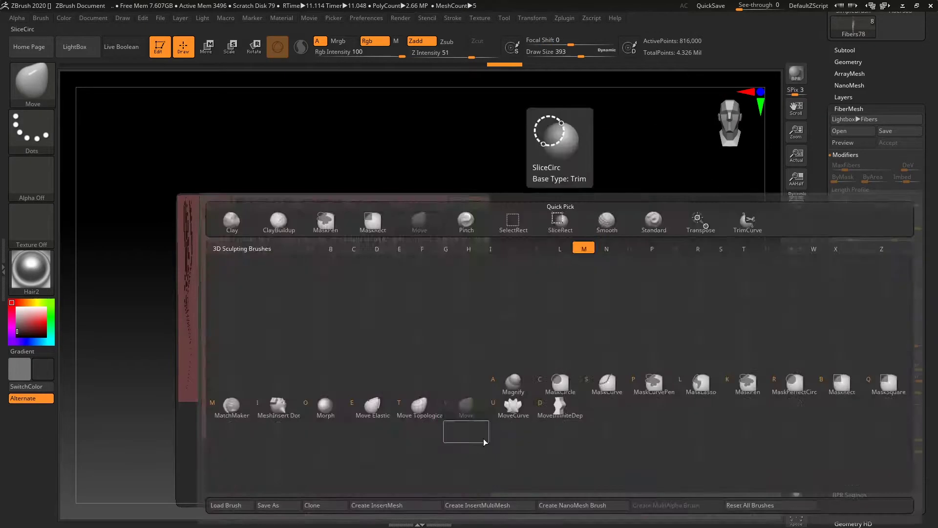
key("v")
left_click(411, 264, "alt")
key("b")
key("m")
key("v")
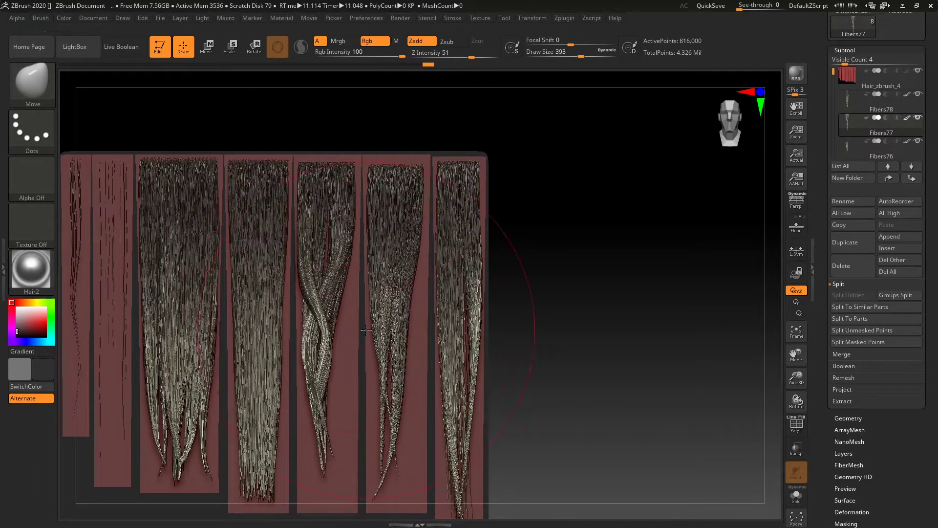
right_click_drag(366, 330, 319, 515)
right_click_drag(319, 515, 337, 473, "alt")
key("ctrl+z")
key("ctrl+z")
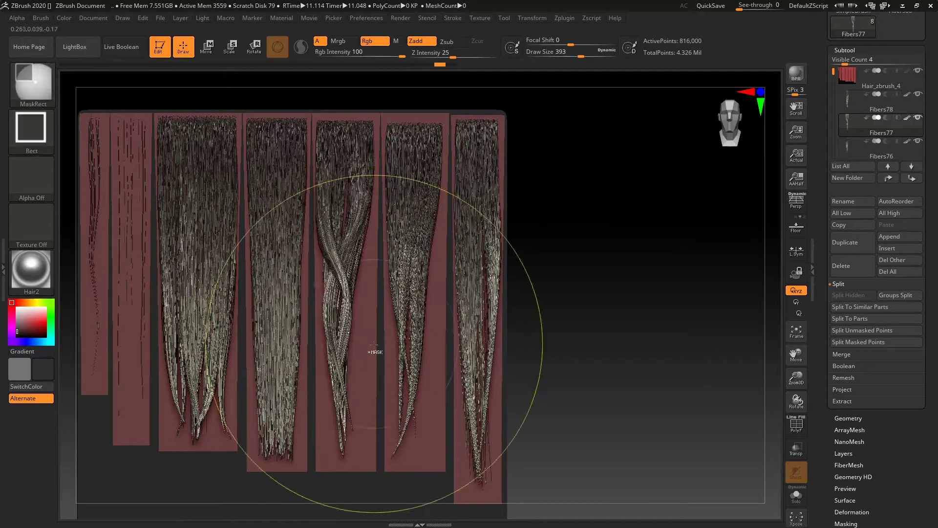
Shift the sixth card's clump tips toward the card's center with the Move brush, and render a BPR preview of all seven cards.
left_click(412, 228, "alt")
key("ctrl+z")
key("ctrl+z")
key("ctrl+shift+z")
right_click_drag(543, 361, 547, 293, "ctrl")
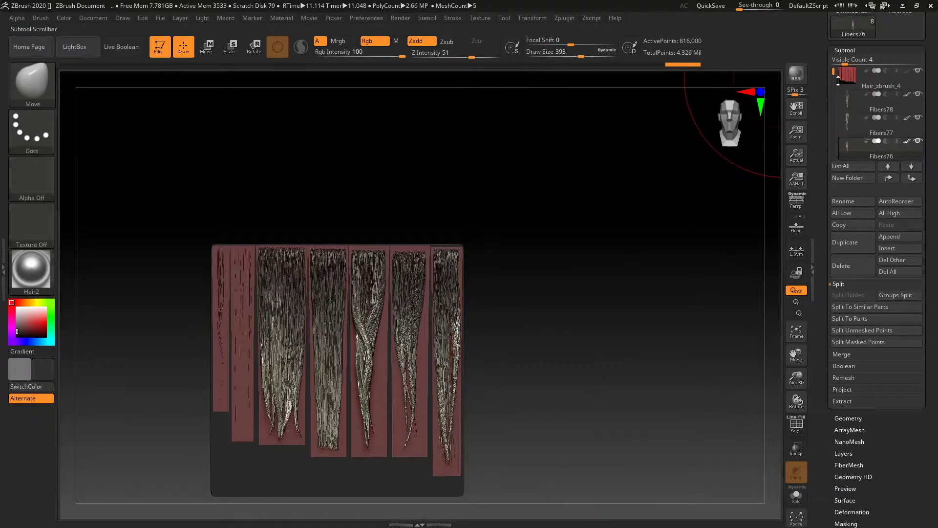
right_click_drag(652, 247, 688, 188, "alt")
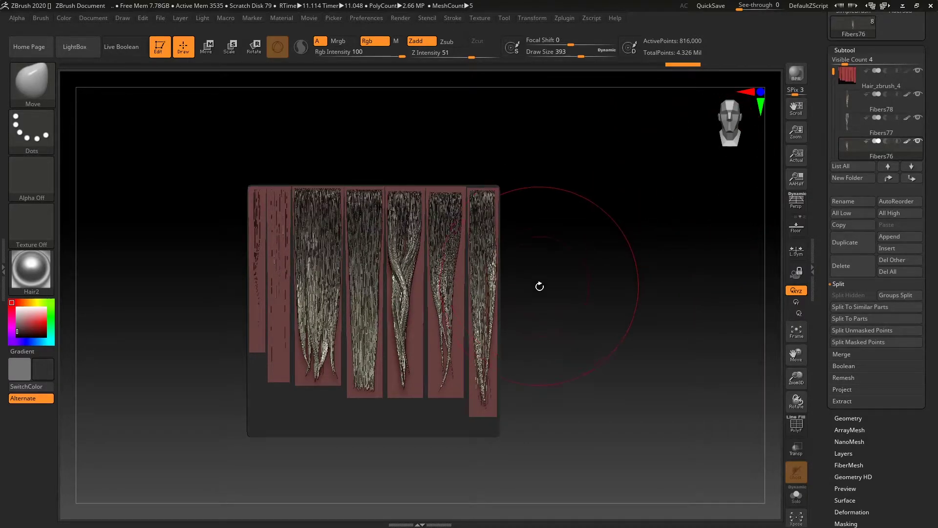
mouse_move(541, 283)
left_mouse_down()
mouse_move(545, 199)
mouse_move(542, 281)
left_mouse_up()
right_click_drag(542, 281, 579, 285, "ctrl")
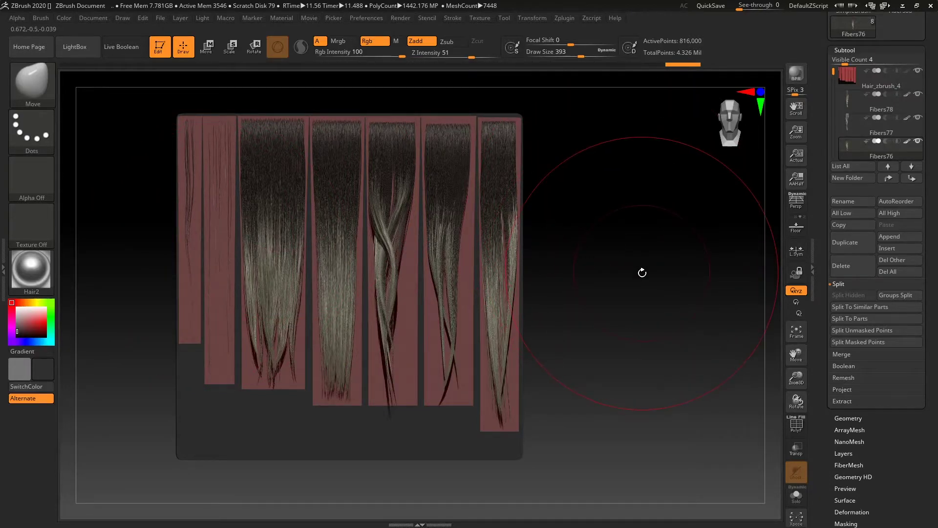
left_click(642, 271)
Save the tool as Hair_zbrush_7 in the Hairtexture folder.
scroll(836, 30, "up", 5)
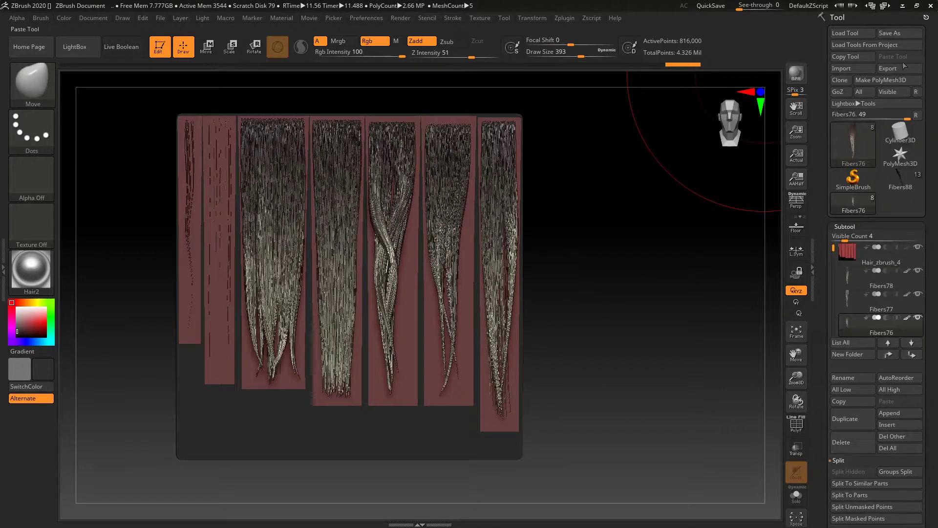
left_click(899, 33)
left_click(501, 349)
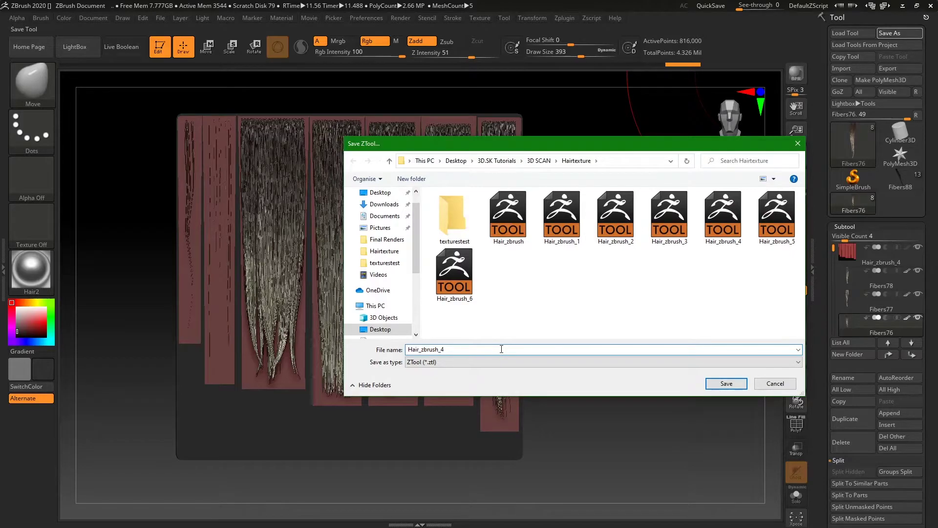
key("BackSpace")
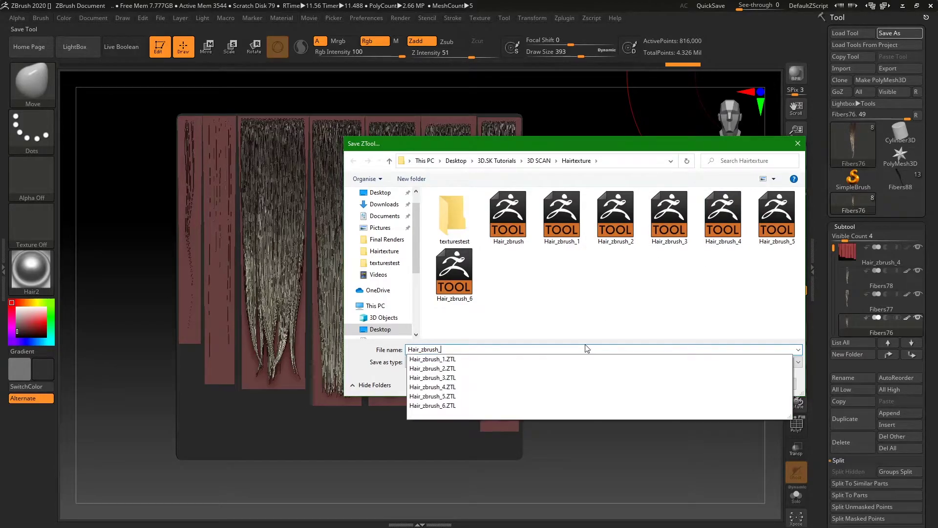
type("7")
key("Return")
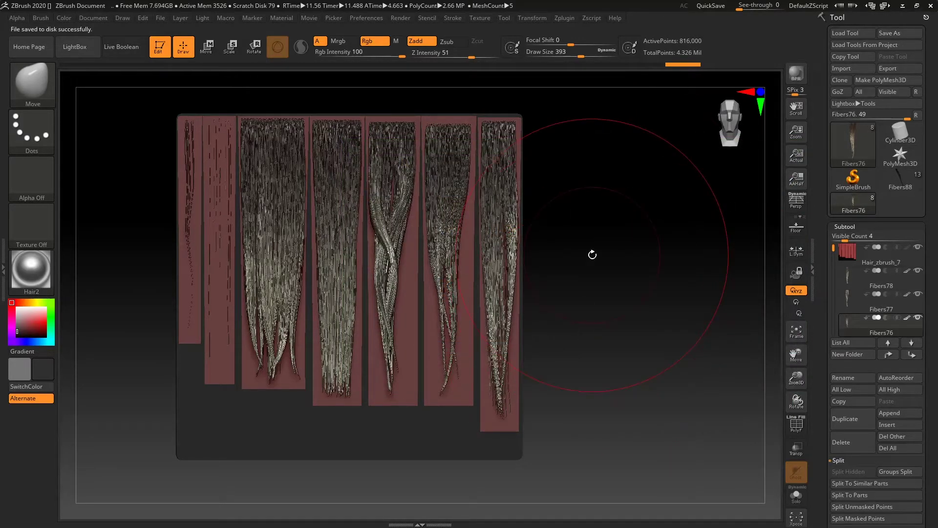
Start a new document without saving the changes to the current one.
left_click_drag(592, 254, 595, 233)
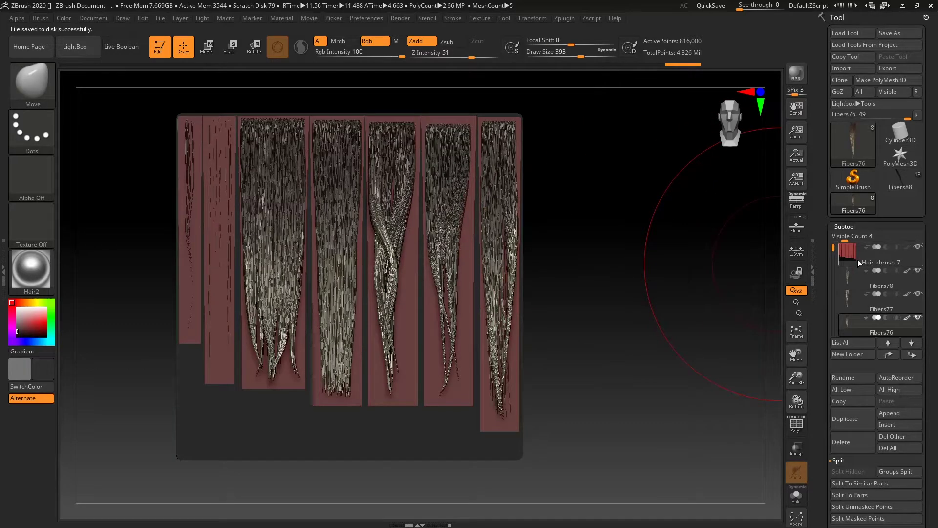
left_click(99, 19)
left_click(134, 139)
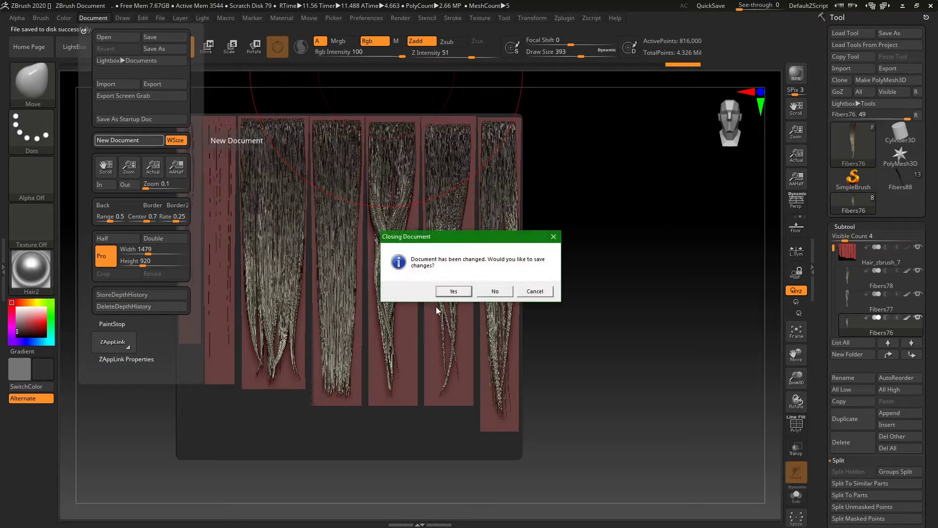
left_click(495, 291)
Turn off constrained proportions and resize the document to 2048 by 2048.
left_click(86, 19)
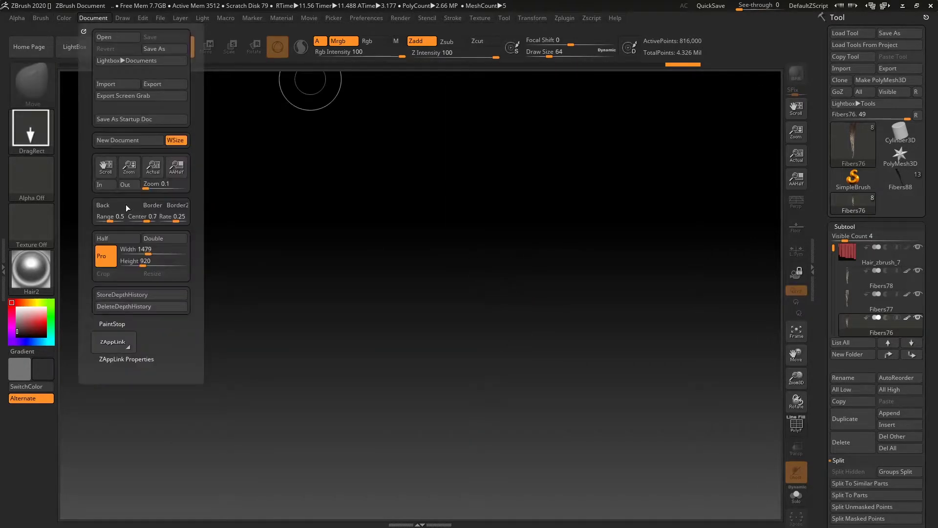
left_click(143, 249)
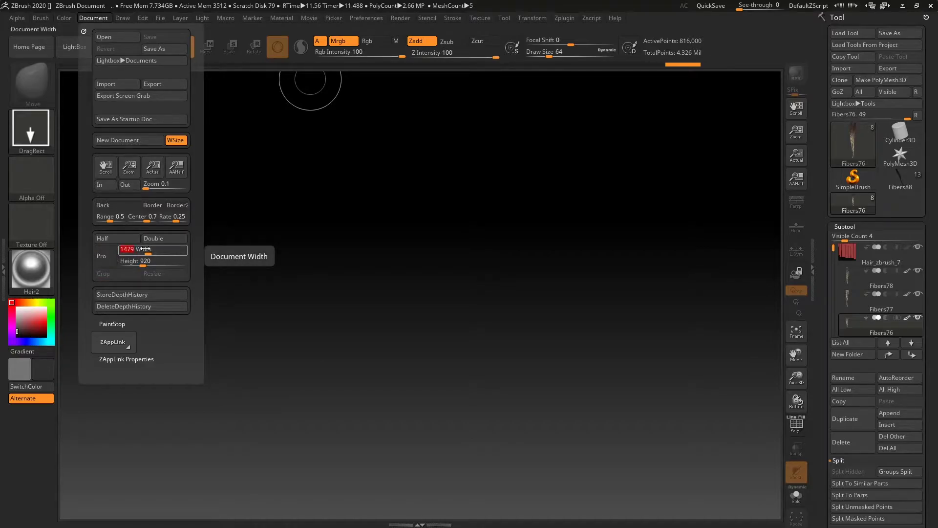
type("40")
key("Tab")
type("4")
key("BackSpace")
key("BackSpace")
key("BackSpace")
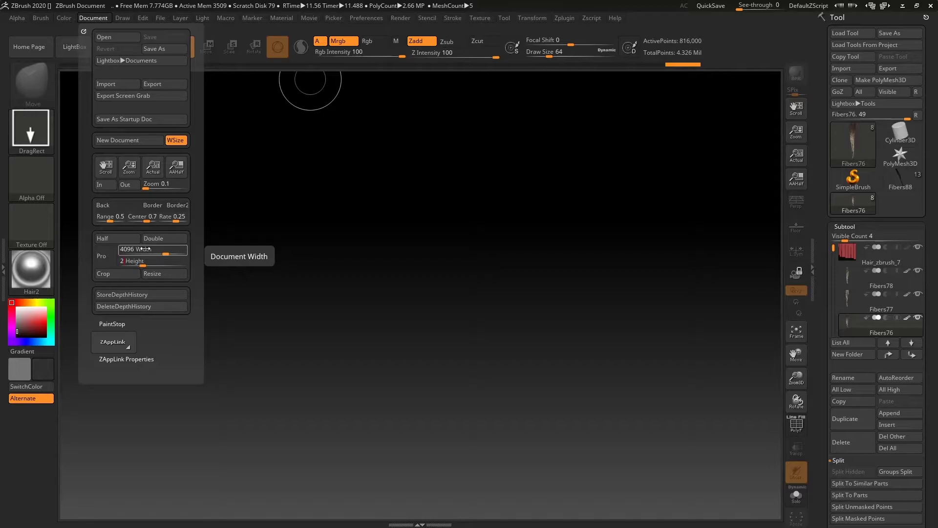
type("2048")
left_click(142, 249)
type("2048")
key("Return")
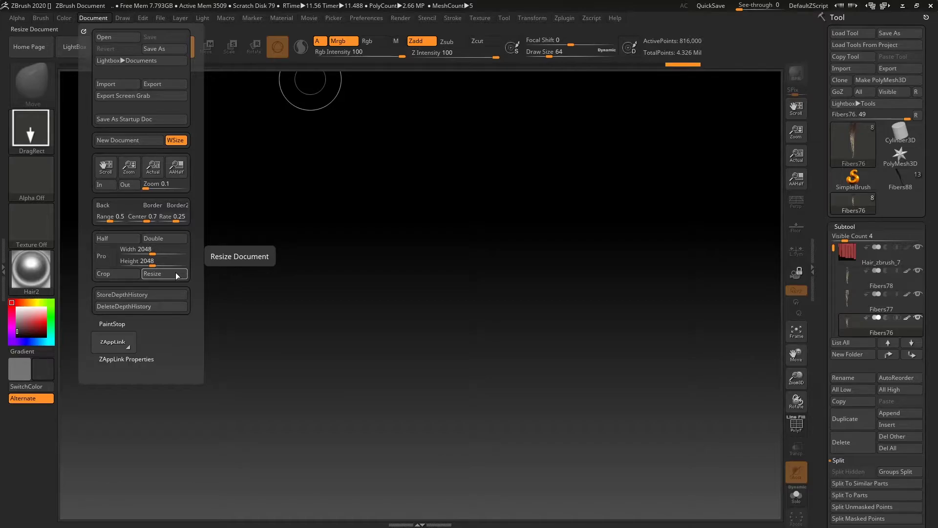
left_click(176, 274)
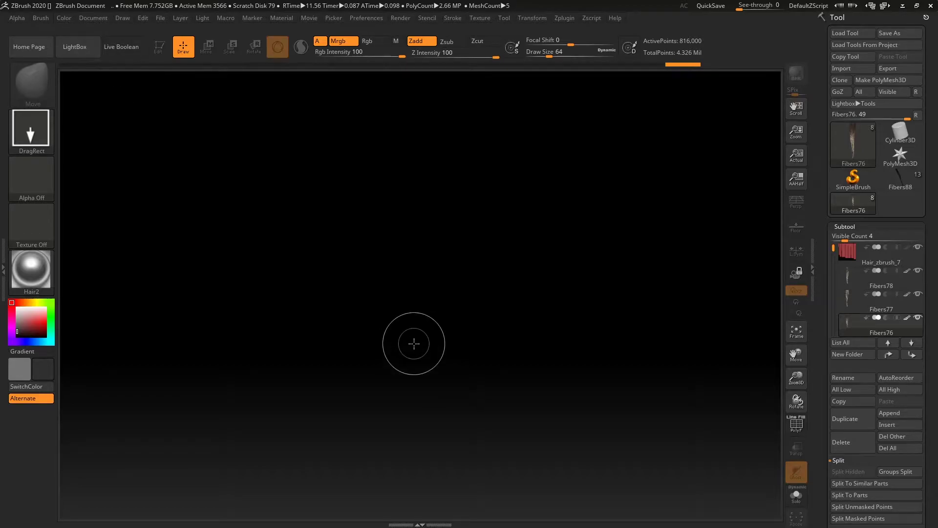
Draw the hair tool into the document in Edit mode and fit the front view of the cards to the whole canvas.
left_click_drag(414, 344, 408, 184)
left_click(162, 52)
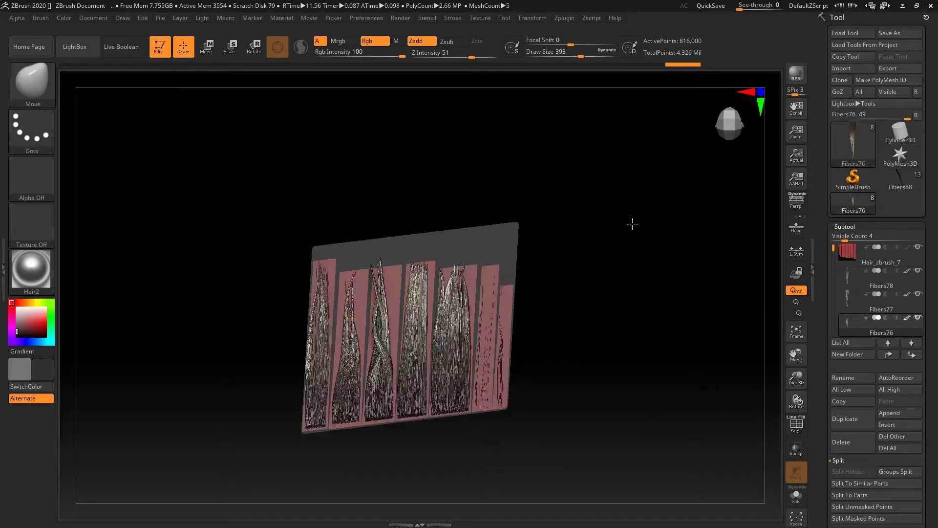
left_click_drag(632, 223, 559, 262)
key("f")
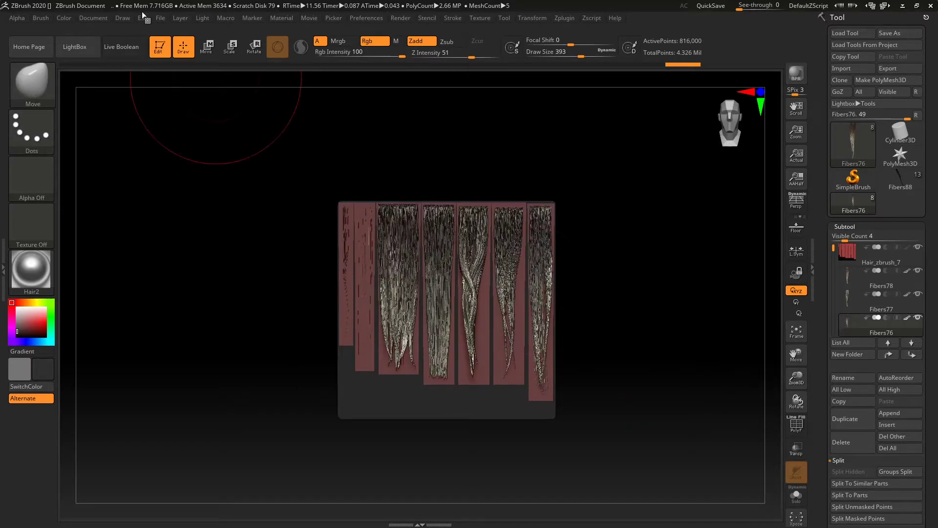
left_click(93, 18)
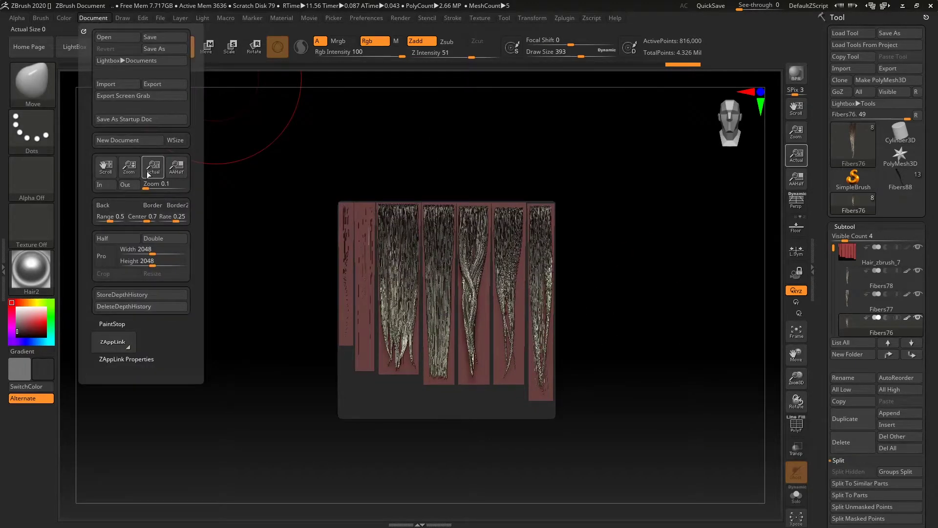
left_click_drag(128, 166, 131, 46)
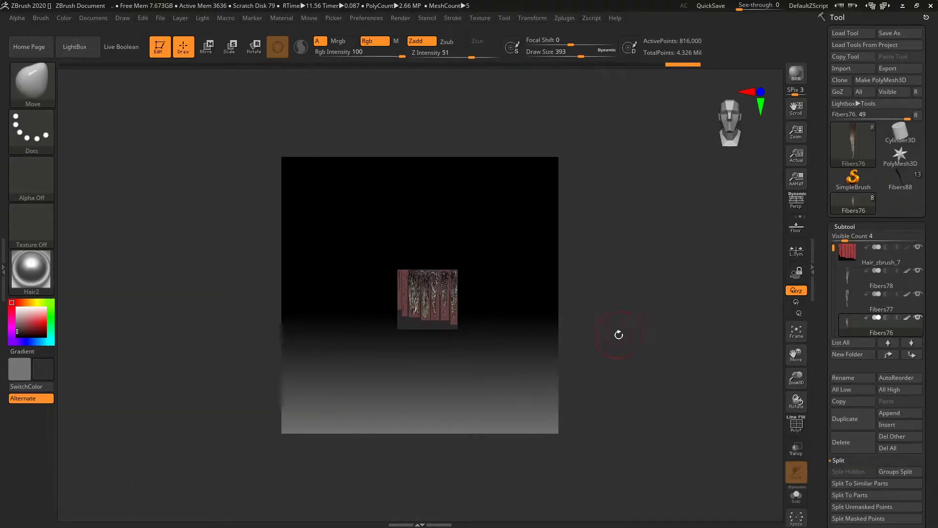
key("f")
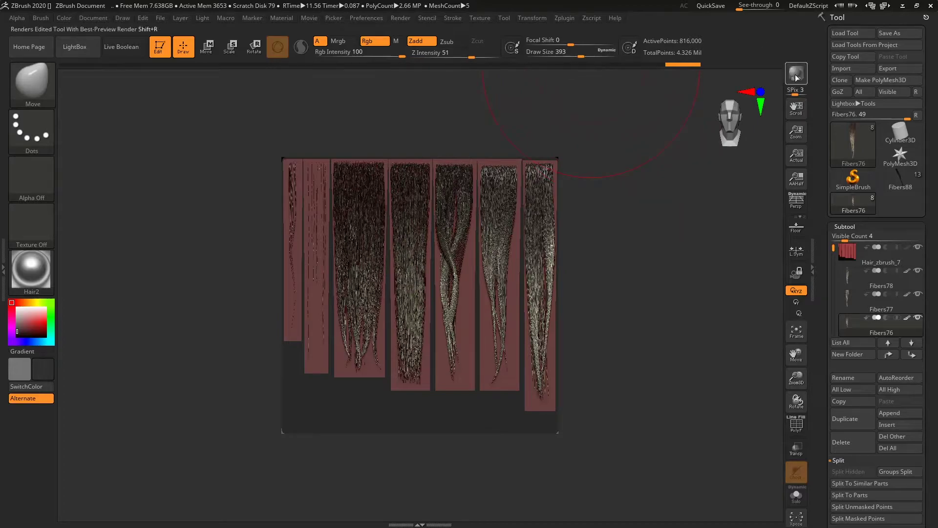
Hide the card plane subtool and render the hair fibers with BPR.
left_click(918, 248)
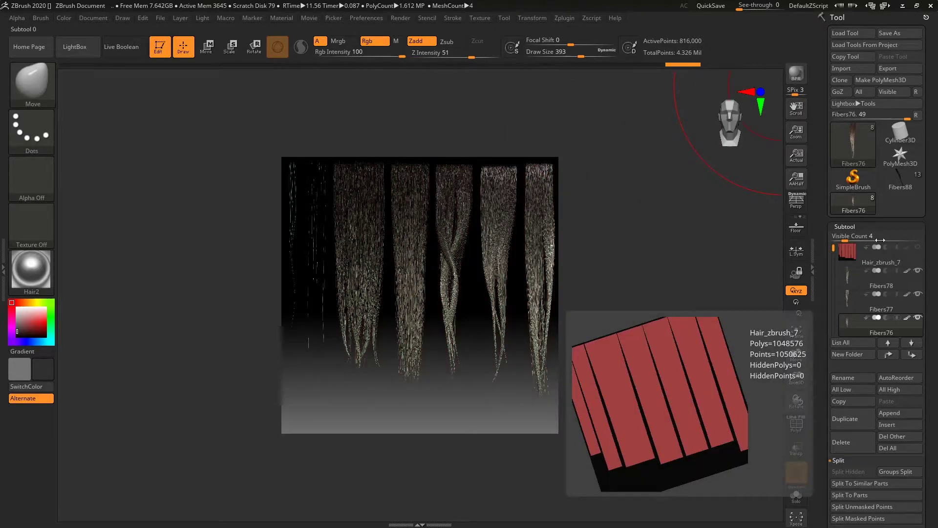
left_click(793, 74)
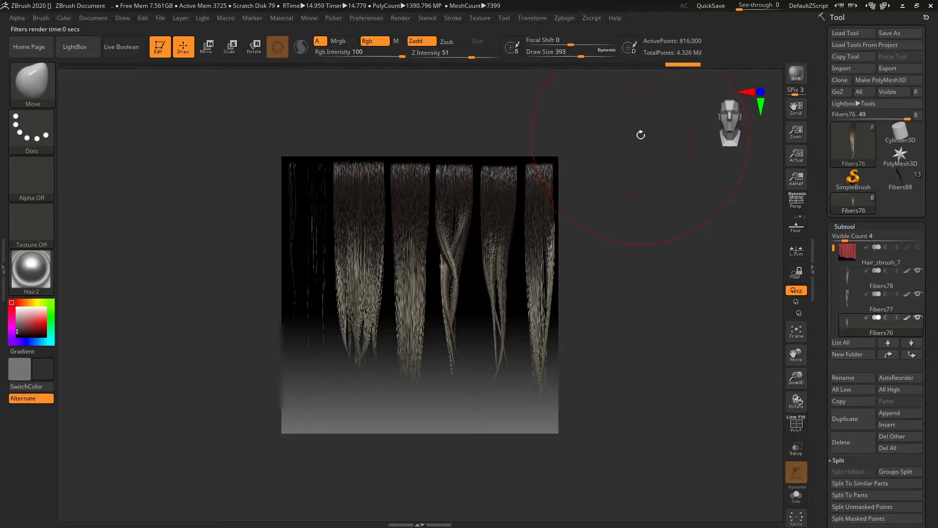
Export the shaded BPR render pass as the Photoshop file BPR_Render in the texturestest folder, replacing the existing file.
left_click(400, 18)
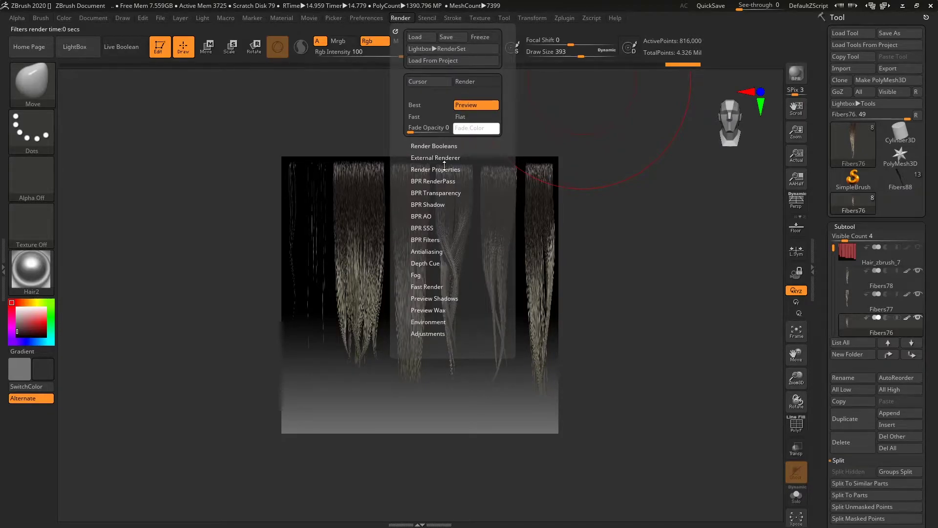
left_click(446, 181)
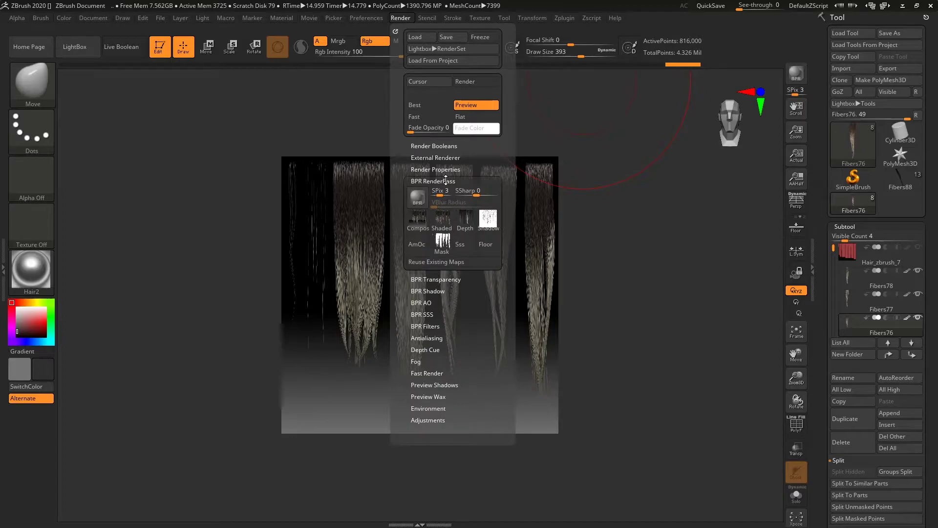
left_click(438, 226)
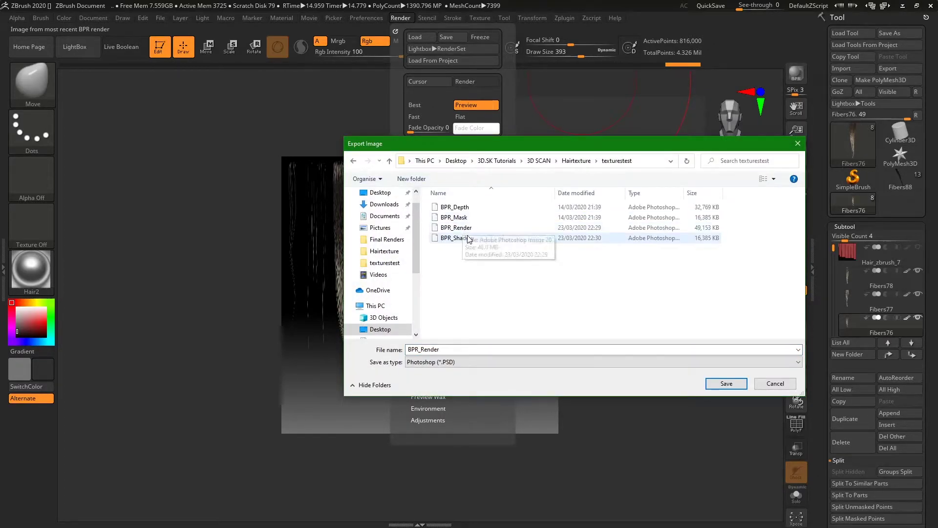
left_click(727, 383)
left_click(497, 262)
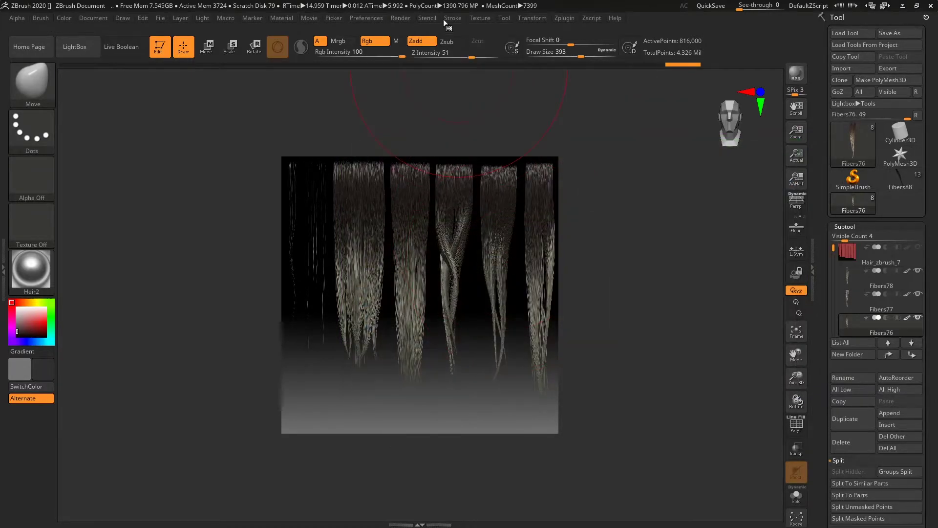
Export the BPR mask pass as the Photoshop file BPR_Mask in the texturestest folder, replacing the existing file.
left_click(412, 18)
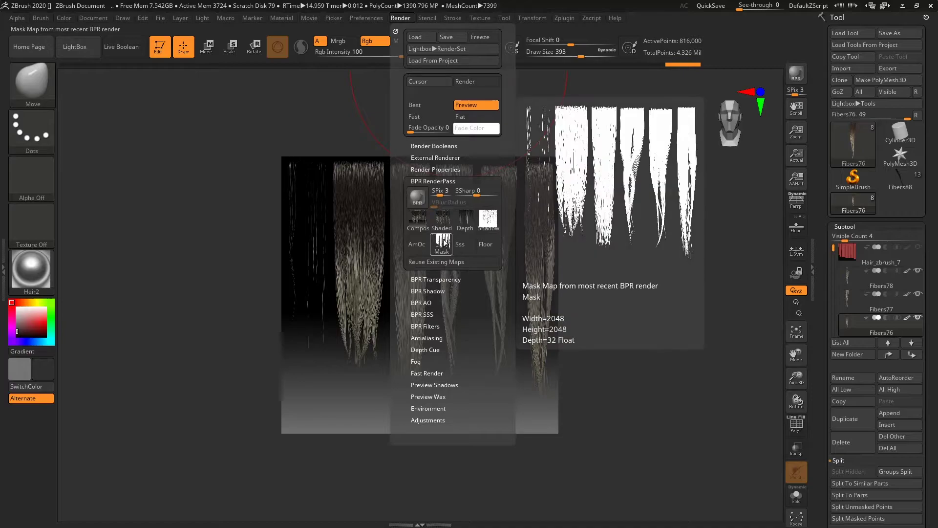
left_click(444, 243)
left_click(472, 218)
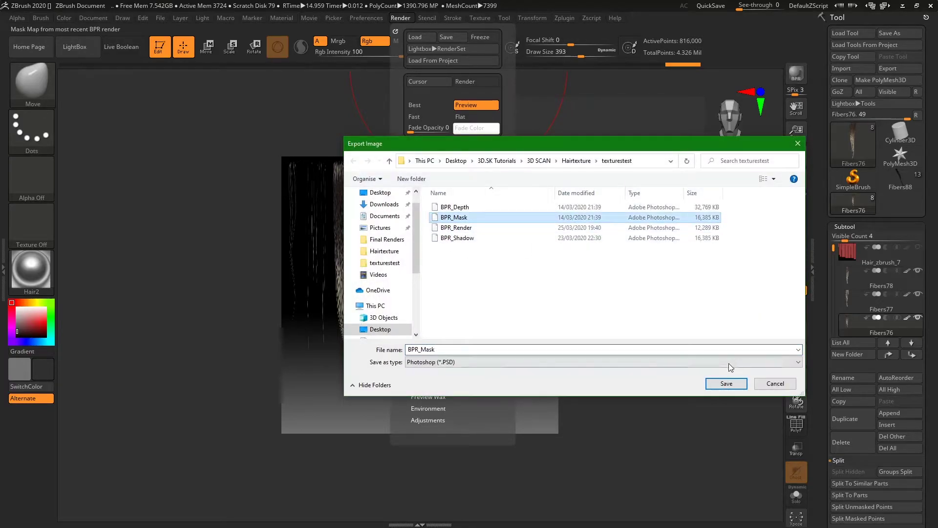
left_click(726, 384)
left_click(498, 262)
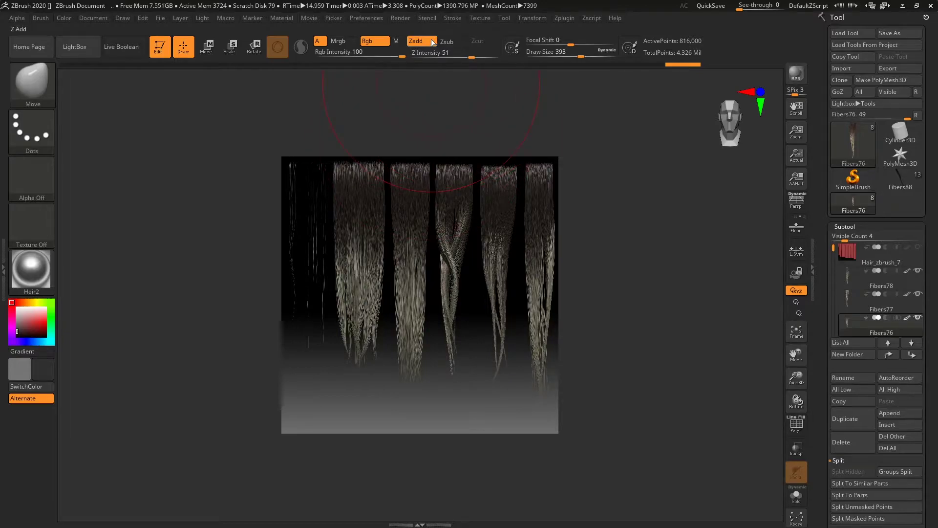
Save the tool as Hair_zbrush_8 in the Hairtexture folder.
left_click(895, 34)
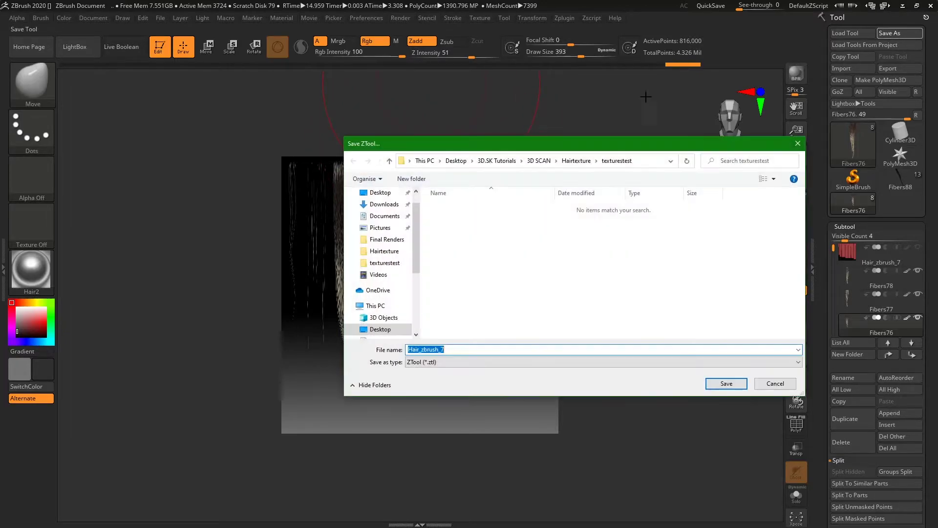
left_click(475, 350)
left_click(570, 161)
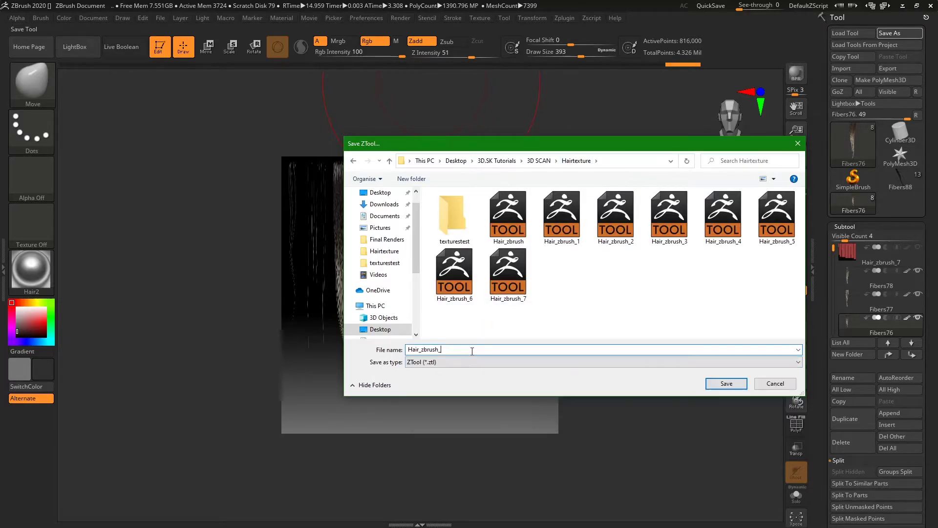
type("8")
key("Return")
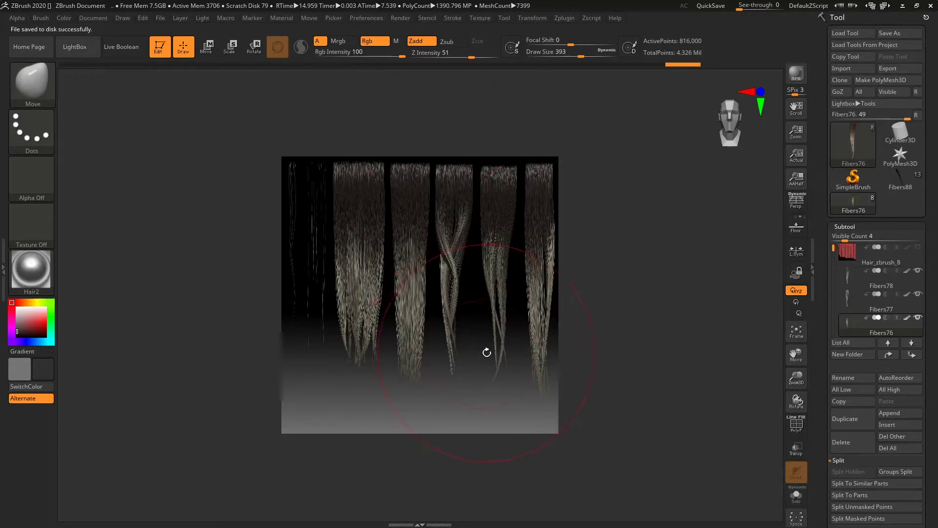
Switch to 3ds Max, dismiss the welcome screen, and open the recent scene Hair Creation06.max.
key("super")
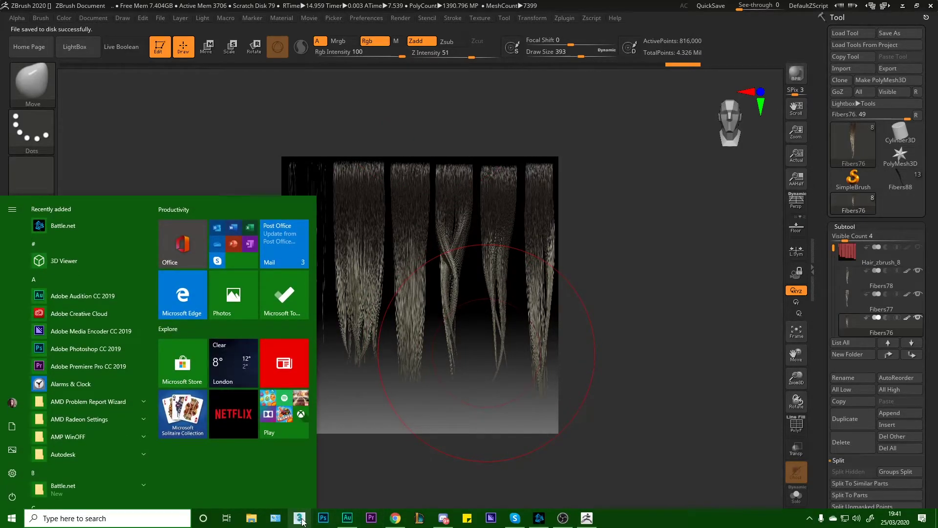
left_click(302, 519)
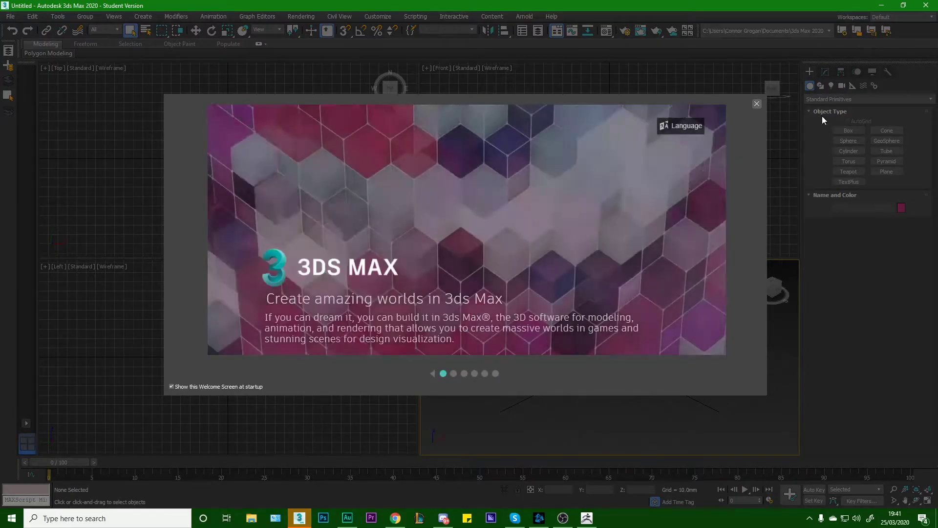
left_click(756, 102)
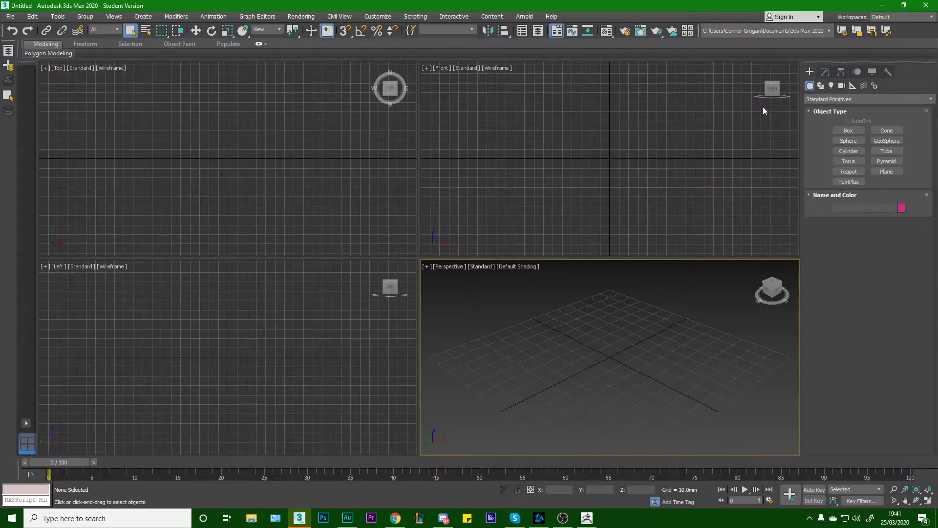
left_click(10, 16)
mouse_move(41, 68)
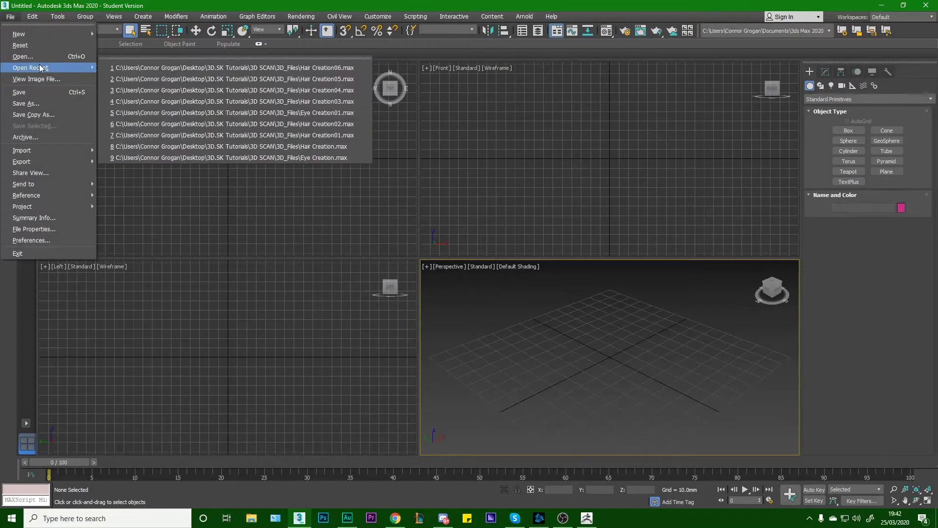
left_click(304, 69)
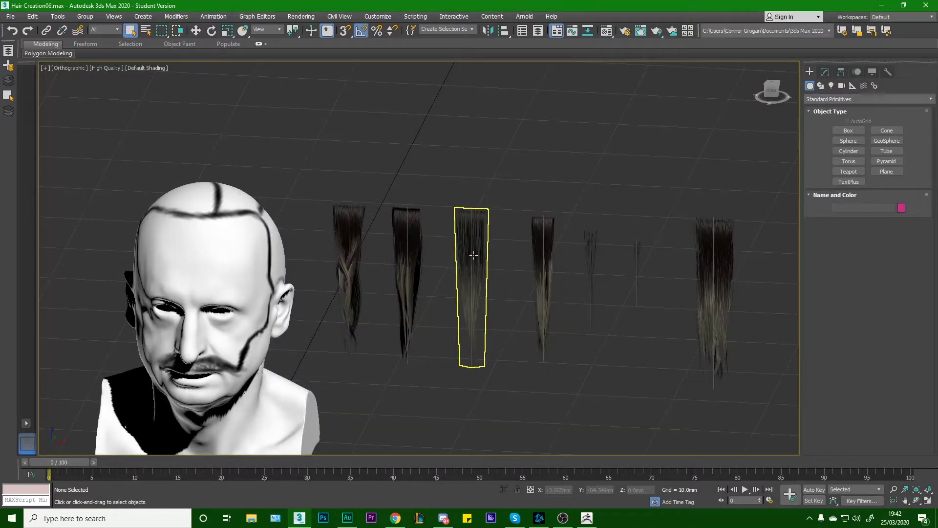
Examine the row of textured hair cards beside the head model from the front.
middle_click_drag(472, 255, 413, 263)
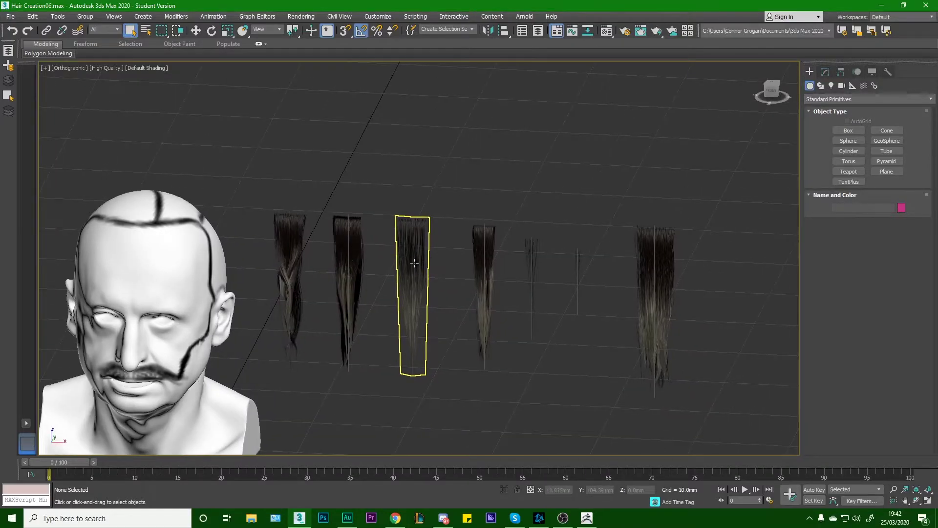
scroll(473, 258, "up", 4)
left_click(488, 267)
middle_click_drag(489, 268, 492, 227, "alt")
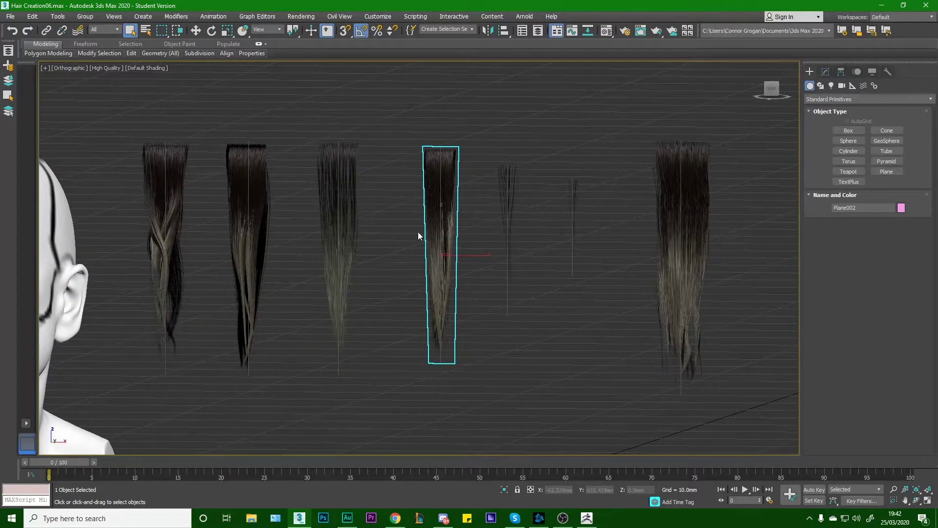
left_click(397, 235)
left_click(450, 233)
middle_click_drag(450, 233, 462, 238, "alt")
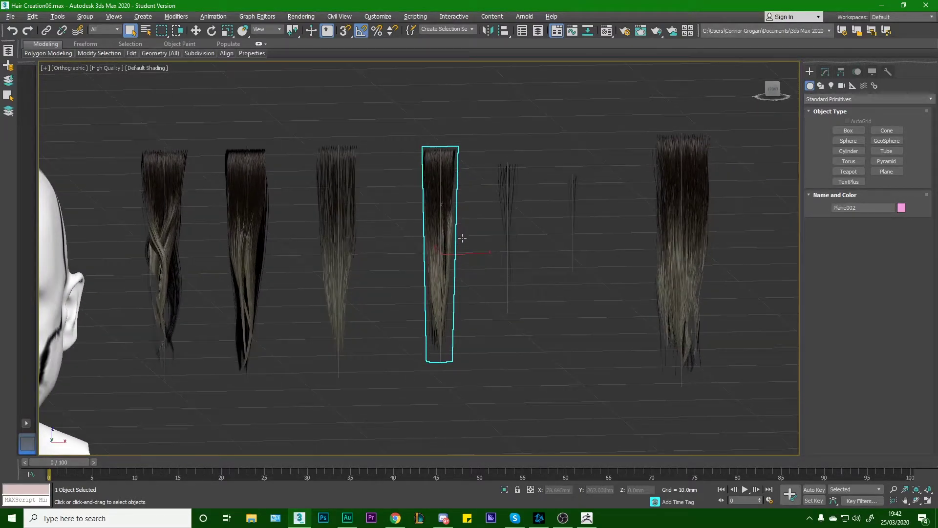
Run a test render of the hair cards, and inspect the strands of the selected card up close.
left_click(656, 30)
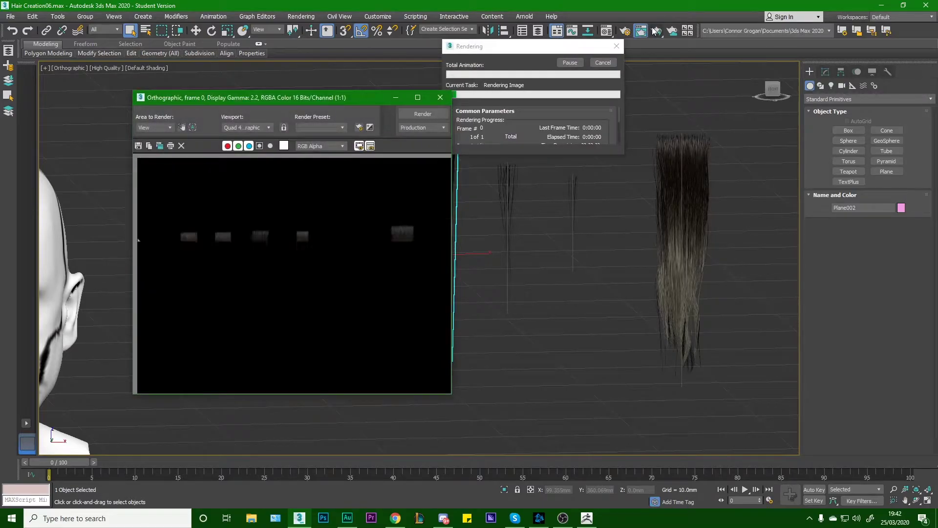
left_click(441, 98)
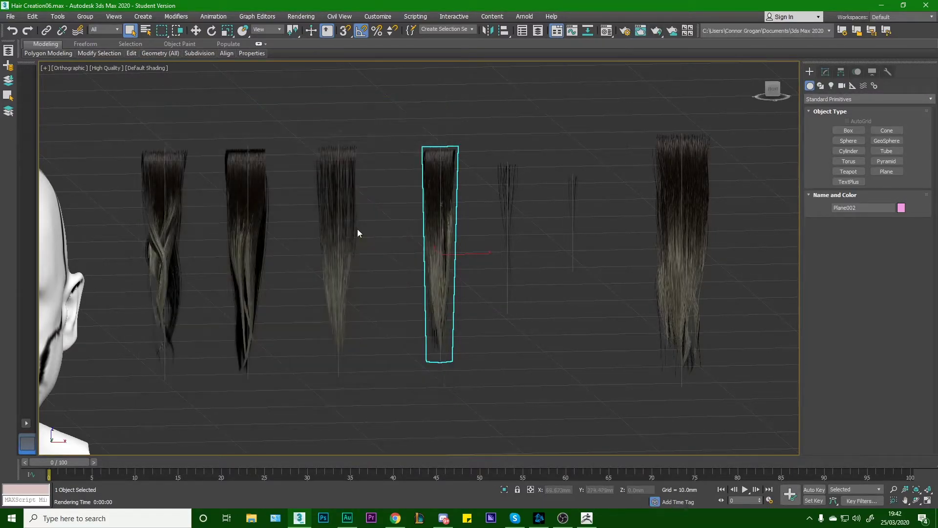
middle_click_drag(357, 229, 450, 220)
scroll(560, 183, "up", 5)
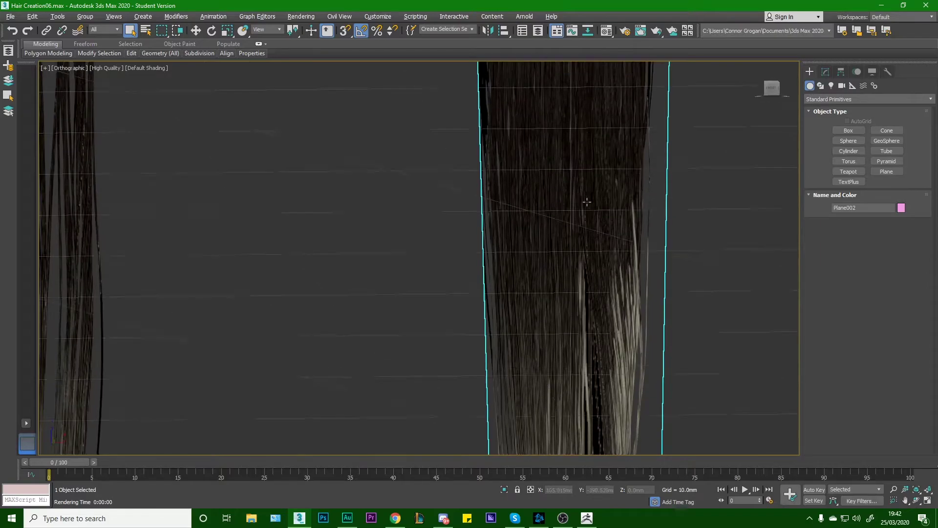
Look over the full row of textured hair cards beside the head model, and switch back to ZBrush.
scroll(592, 228, "down", 3)
scroll(592, 228, "down", 5)
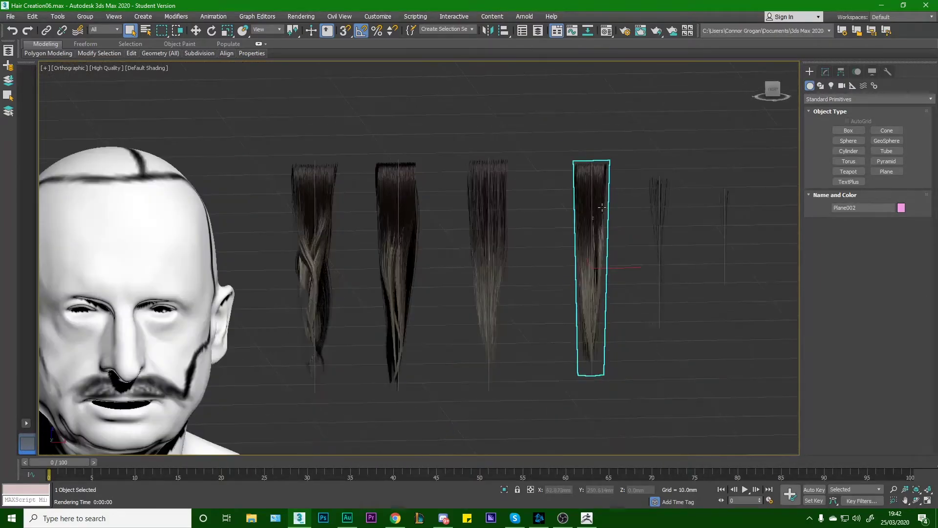
scroll(582, 235, "up", 1)
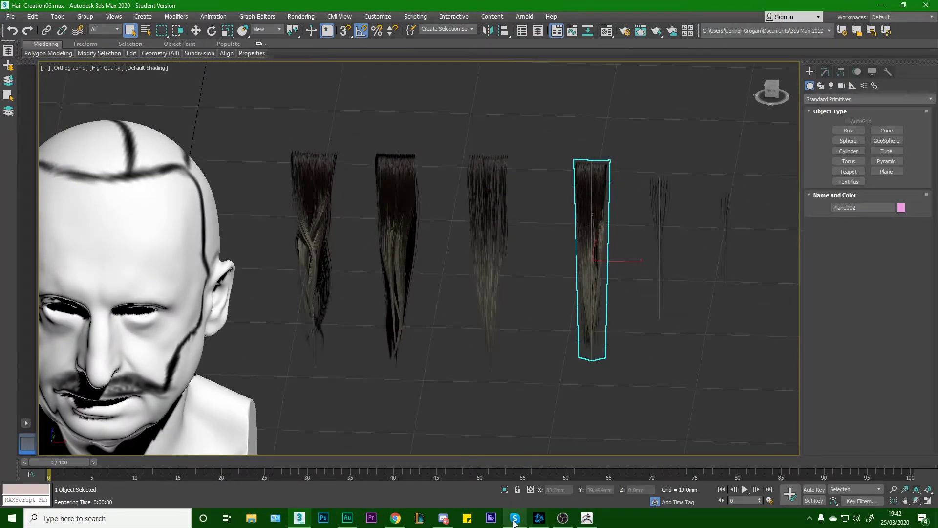
left_click(586, 519)
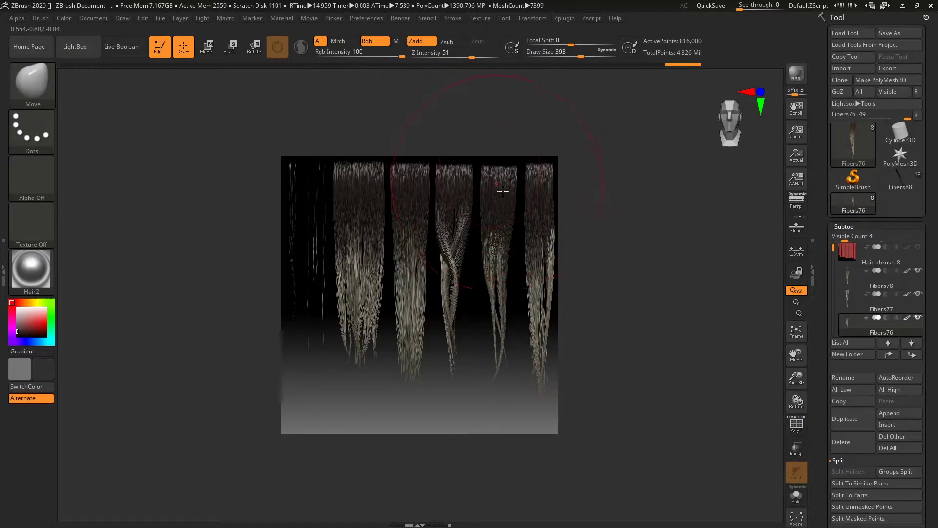
left_click(96, 18)
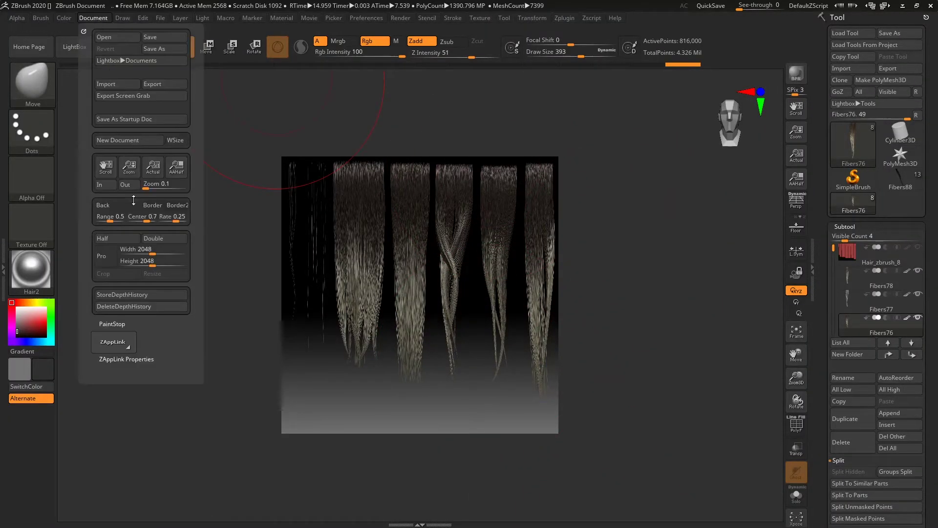
left_click(145, 141)
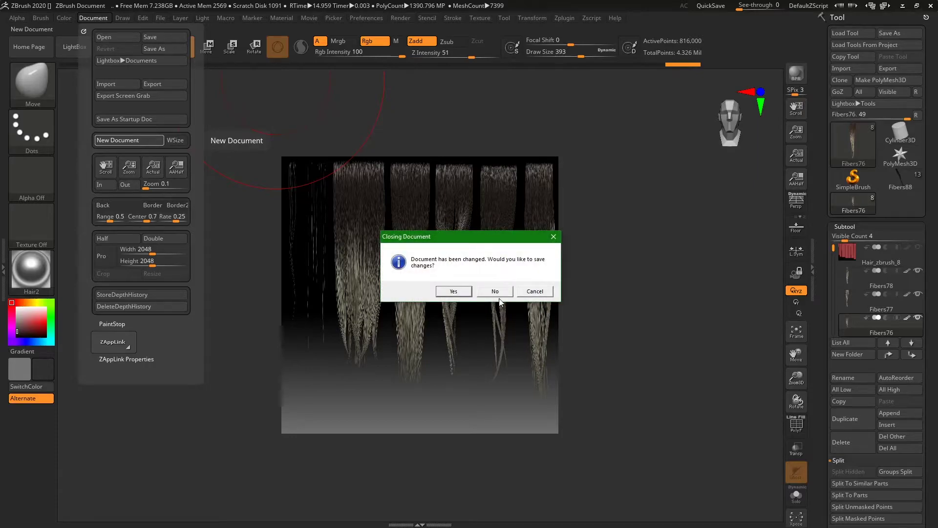
left_click(534, 292)
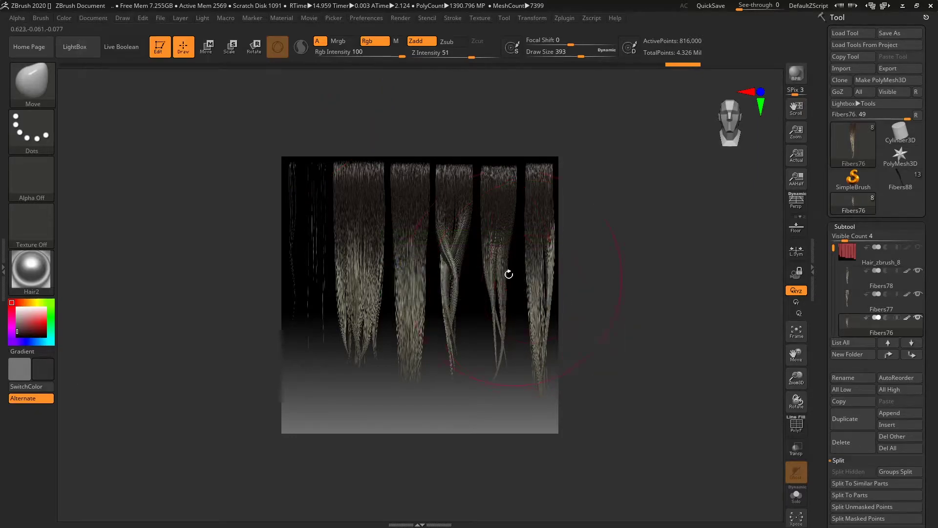
Adjust the light direction slightly and render the hair cards again with BPR.
left_click(203, 18)
mouse_move(229, 61)
left_mouse_down()
mouse_move(232, 71)
mouse_move(235, 55)
left_mouse_up()
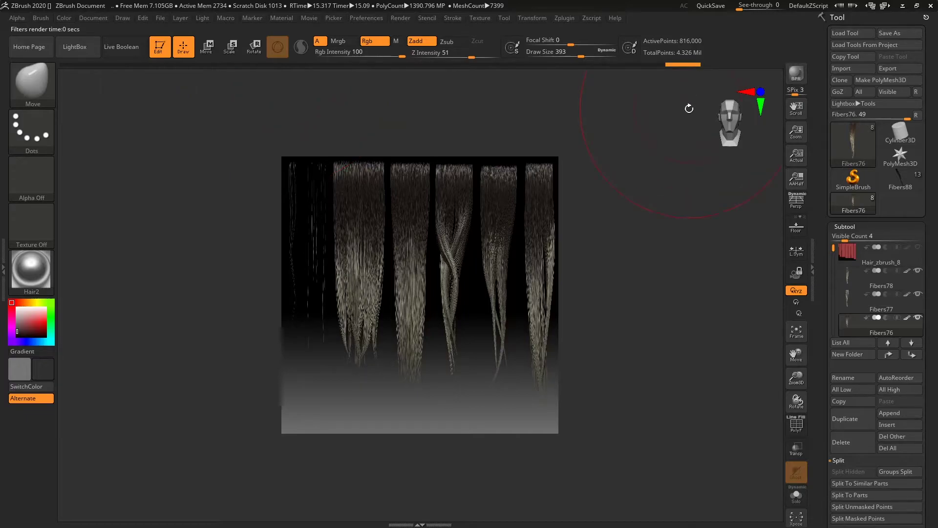
Export the color pass of the BPR render as BPR_Render.PSD in the texturestest folder, replacing the existing file.
left_click(400, 20)
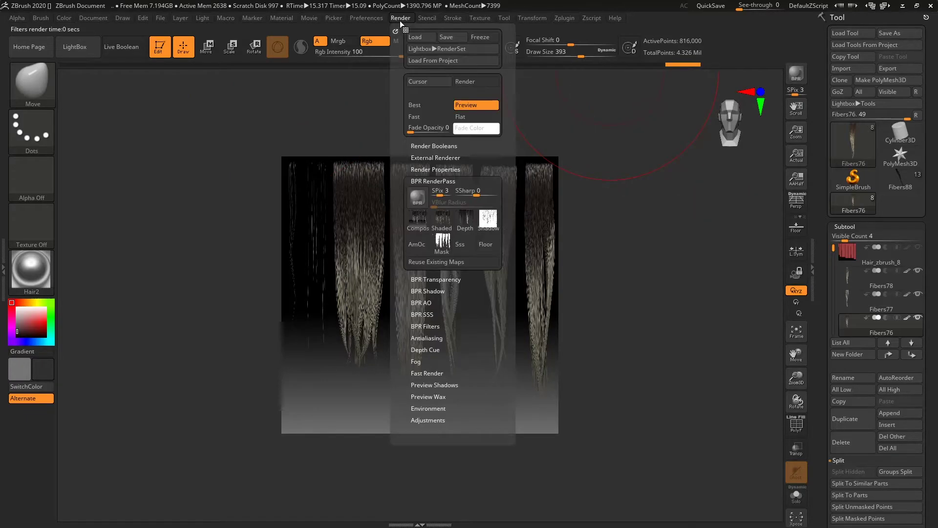
left_click(444, 218)
double_click(453, 220)
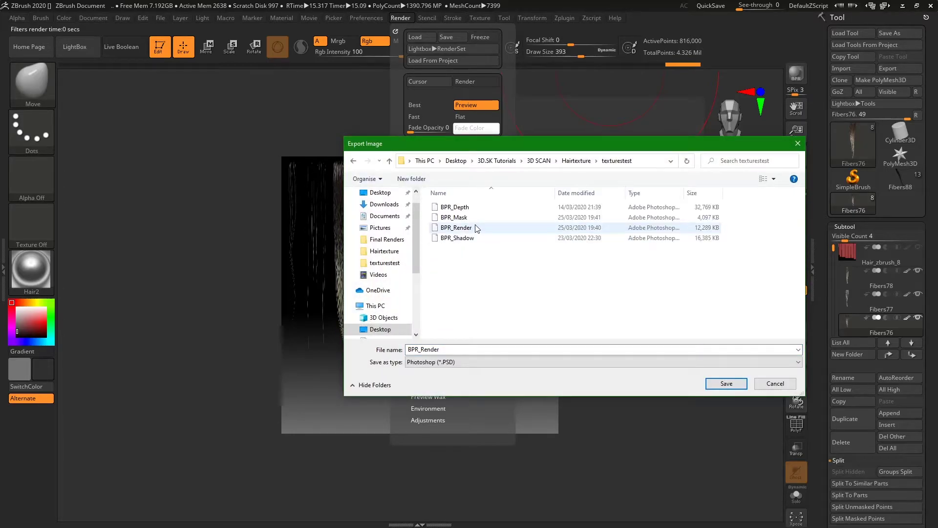
left_click(482, 229)
left_click(727, 383)
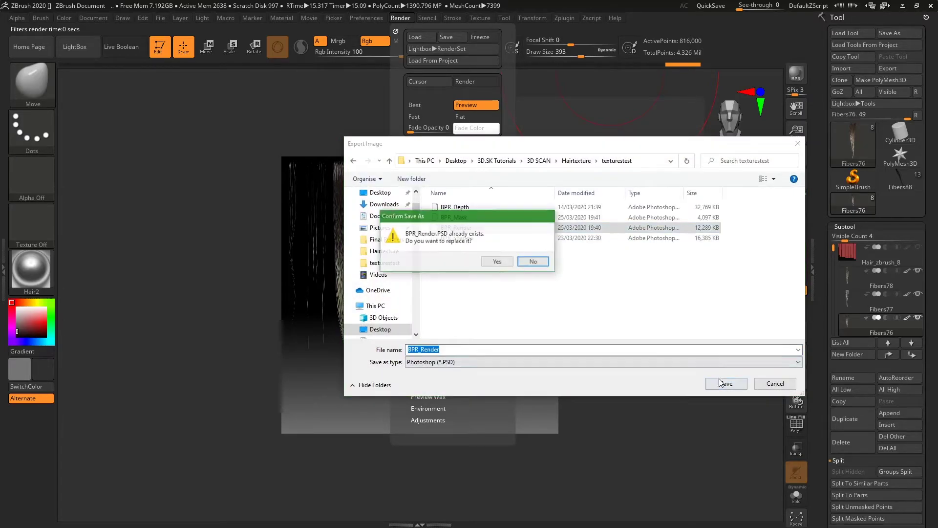
left_click(505, 262)
Export the mask pass as BPR_Mask.PSD in the texturestest folder, replacing the existing file.
left_click(398, 19)
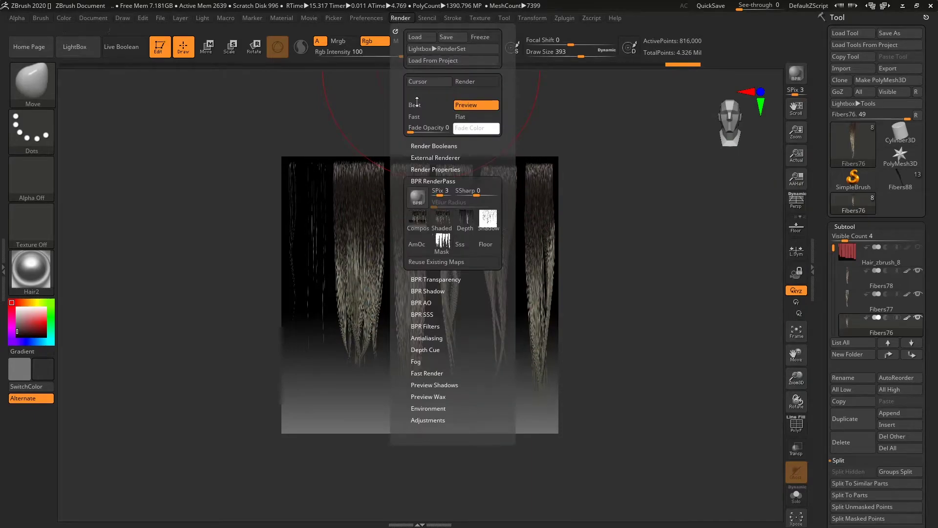
left_click(443, 240)
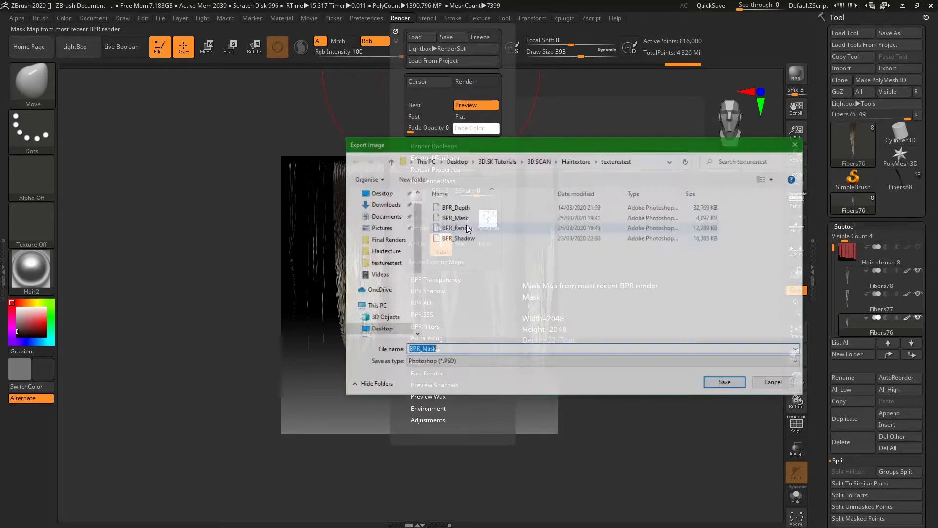
left_click(720, 385)
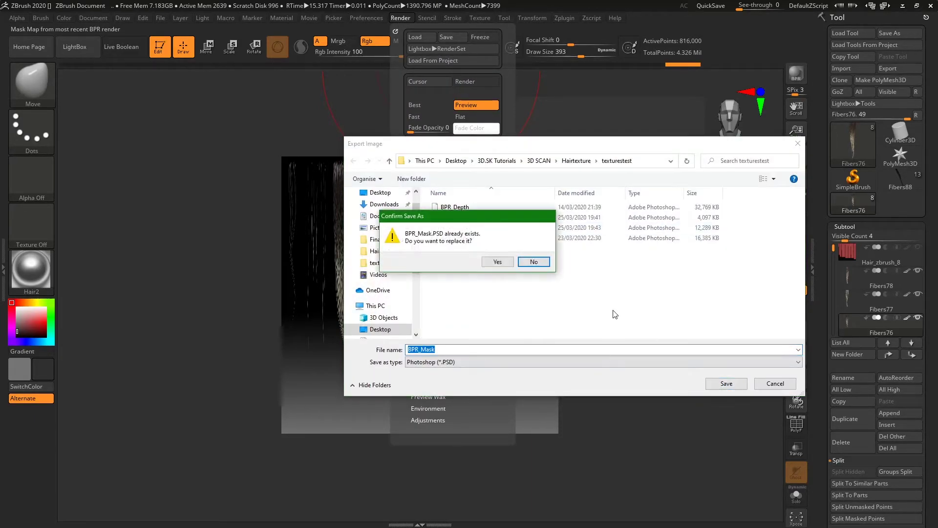
left_click(504, 262)
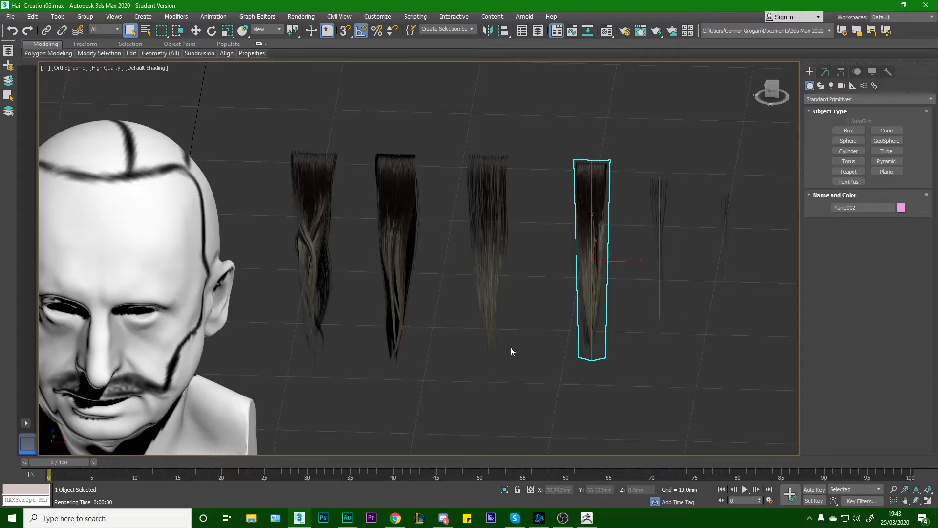
Examine the hair cards with their re-exported textures in the 3ds Max viewport, including the strands up close.
scroll(511, 347, "down", 2)
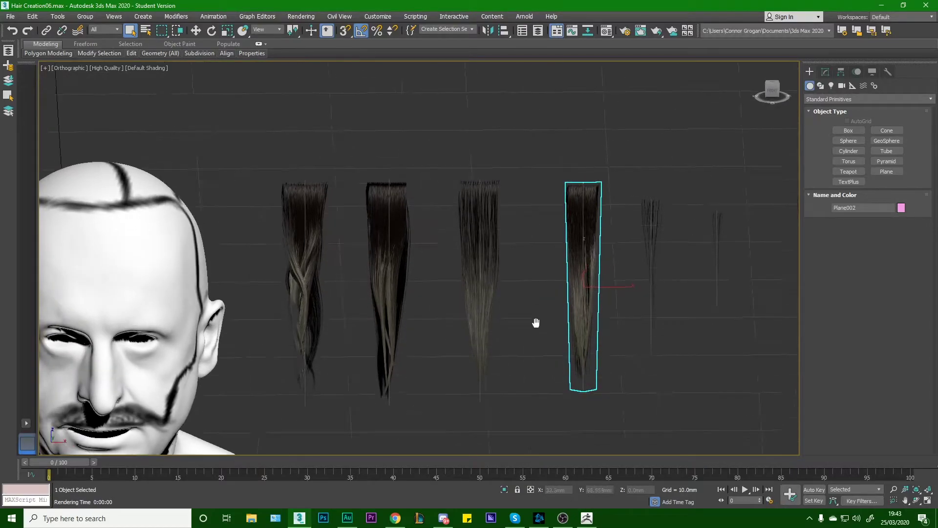
scroll(530, 300, "up", 5)
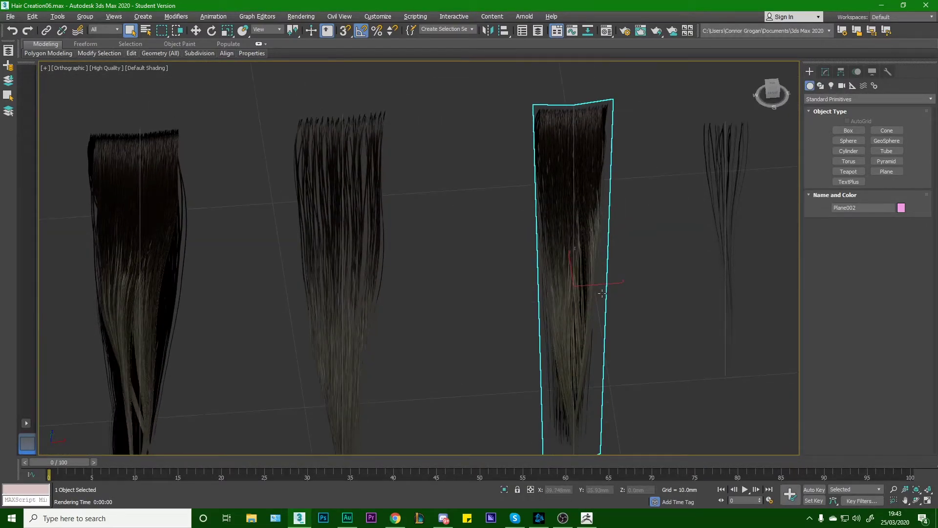
scroll(587, 283, "down", 5)
scroll(333, 201, "up", 8)
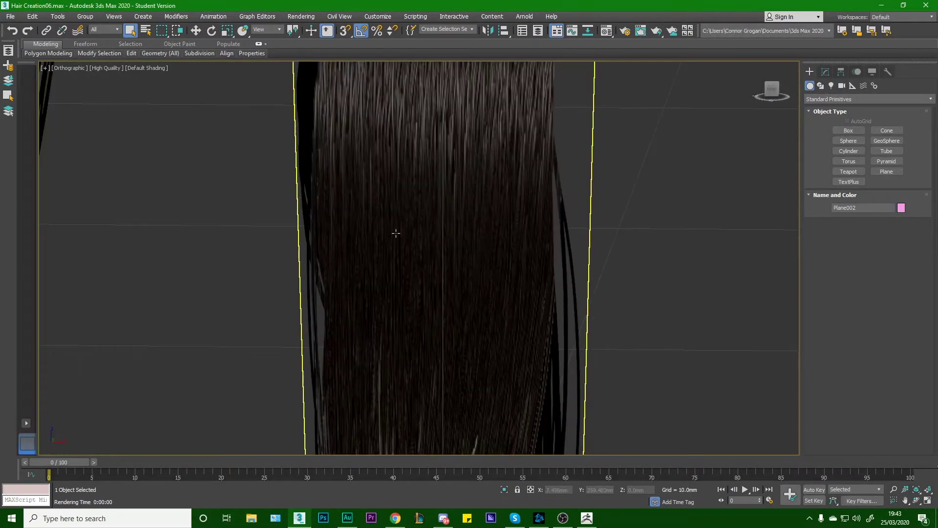
scroll(396, 234, "down", 5)
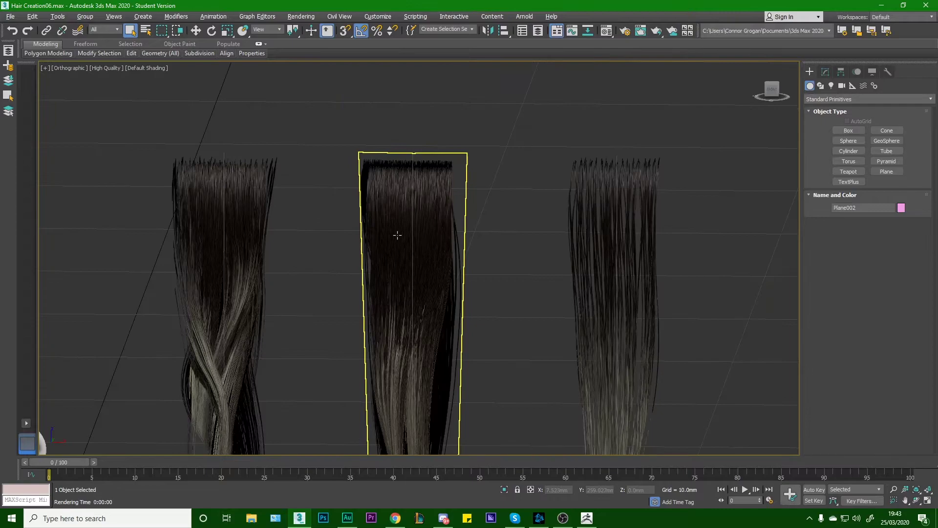
Set the render output size to the HDTV (video) preset at 1920 × 1080.
left_click(316, 17)
left_click(334, 68)
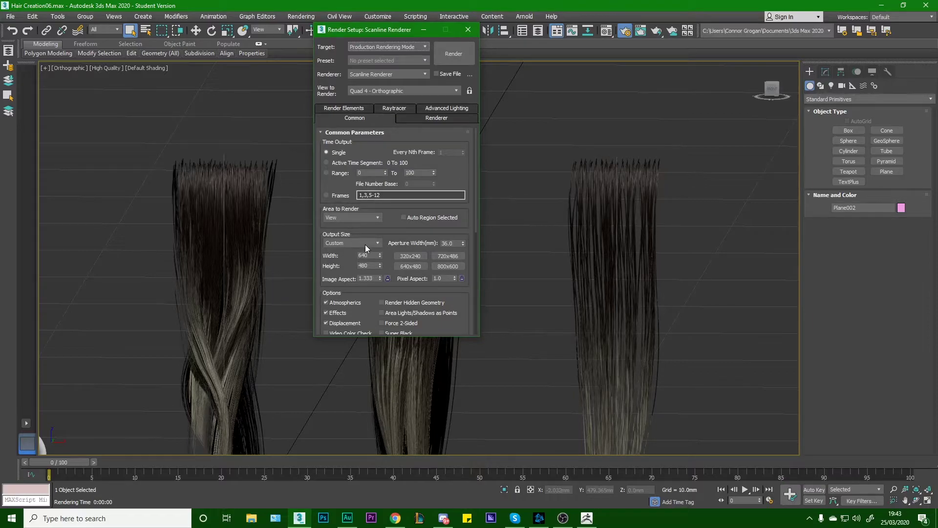
left_click(377, 244)
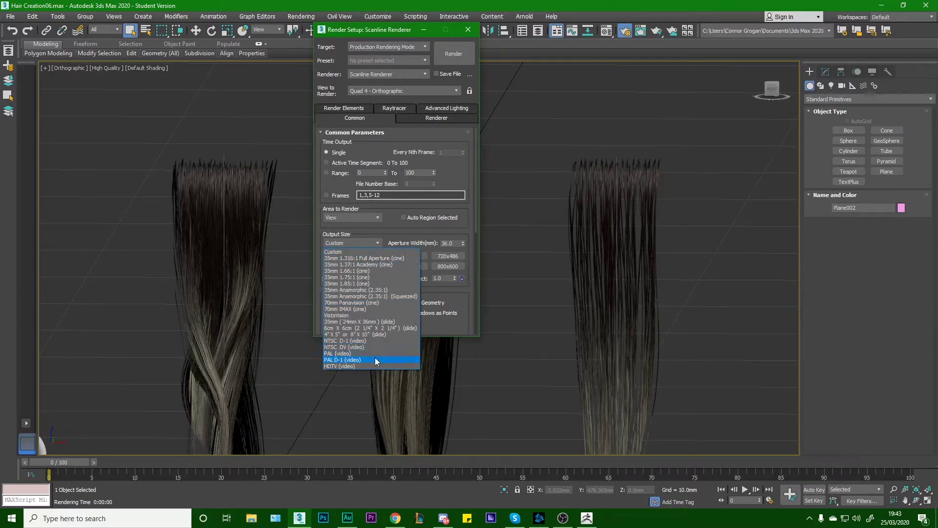
left_click(375, 361)
left_click(380, 243)
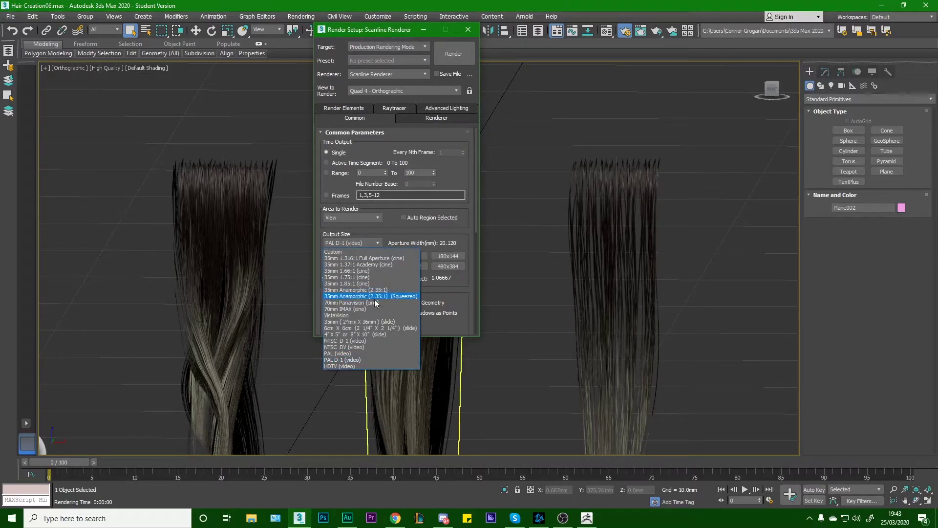
left_click(379, 366)
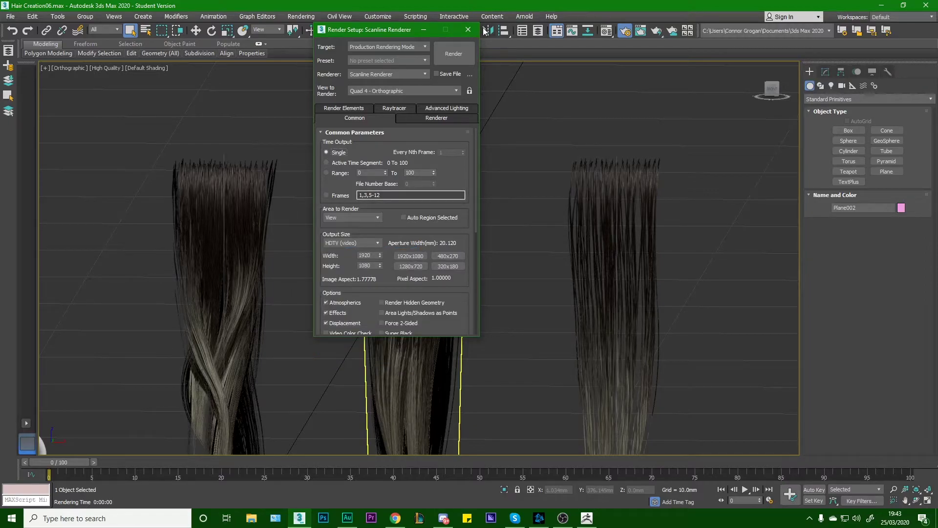
left_click(468, 30)
Run test renders of the hair cards, first of the three cards in view and again closer on the middle card.
left_click(656, 31)
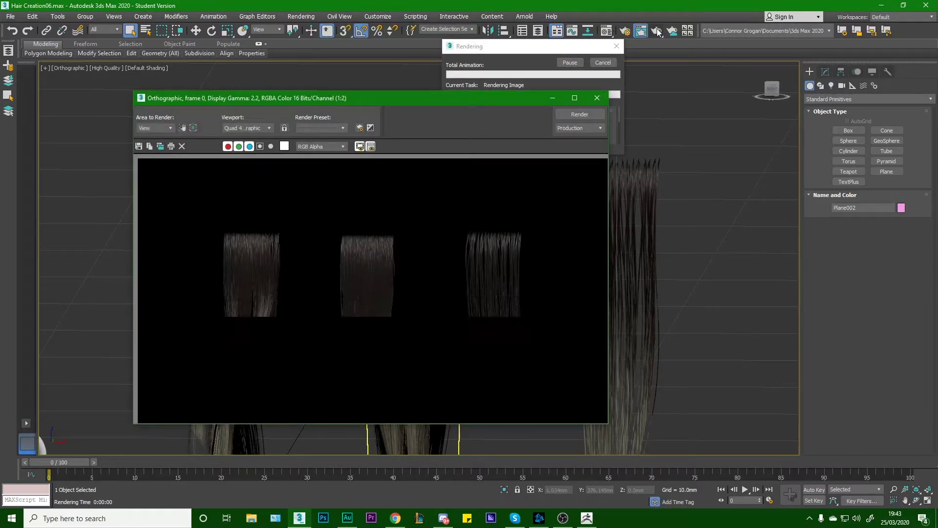
left_click(597, 97)
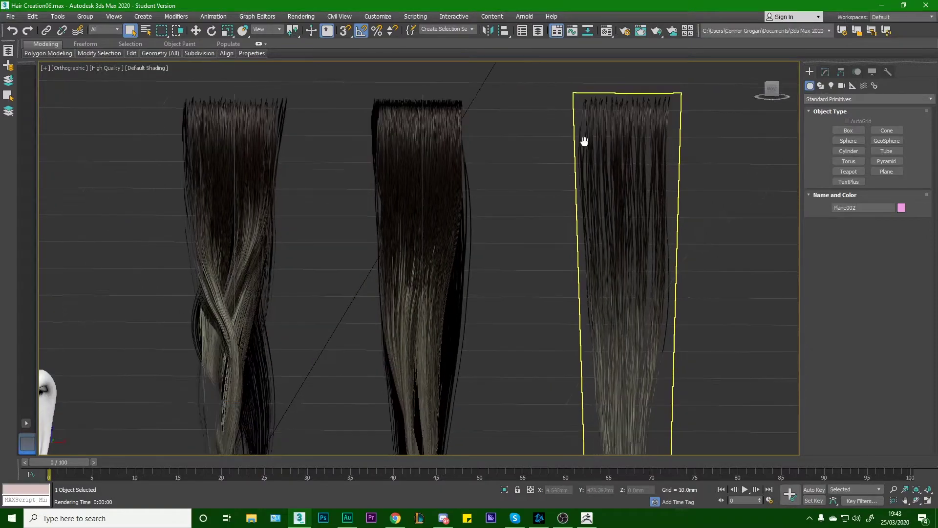
scroll(457, 259, "up", 5)
middle_click_drag(456, 260, 458, 301)
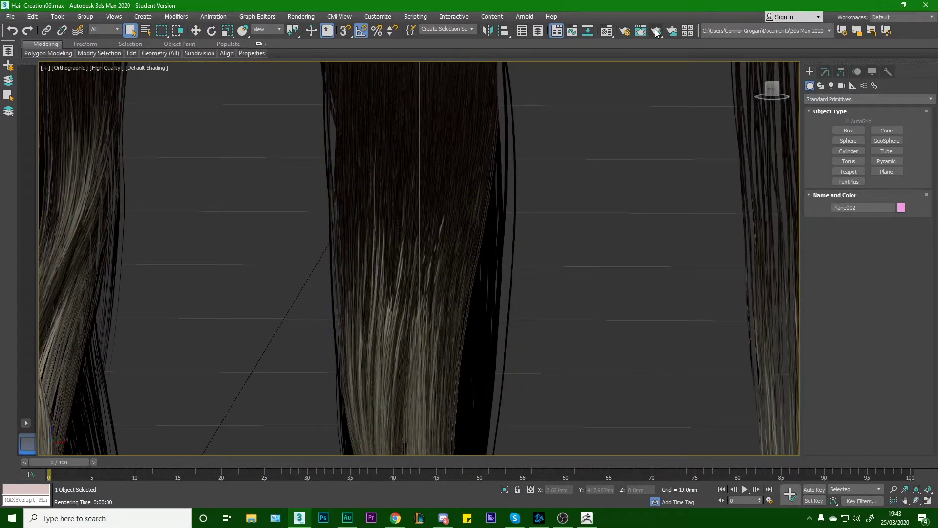
left_click(656, 31)
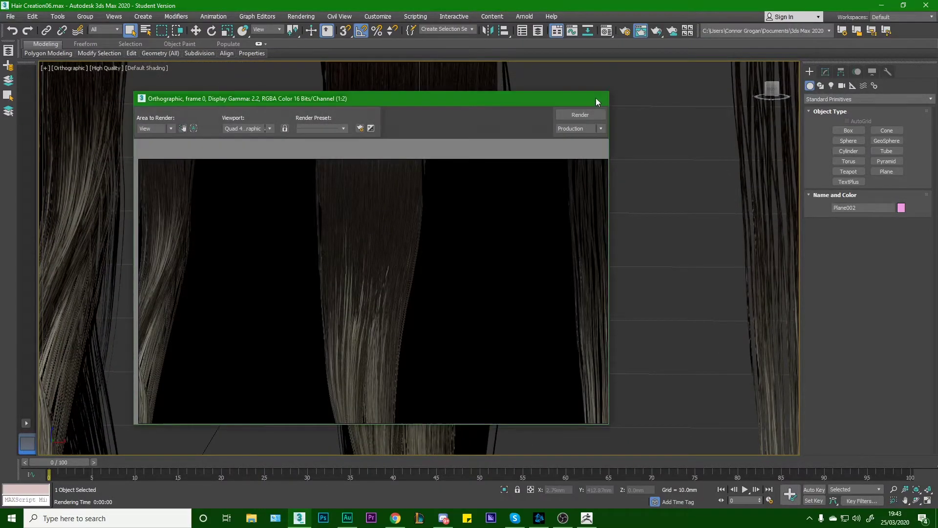
left_click(598, 98)
Select the second hair card from the head, and inspect its strands and dark areas from the front.
left_click(514, 229)
mouse_move(515, 229)
middle_mouse_down("alt")
mouse_move(529, 191)
mouse_move(524, 229)
middle_mouse_up("alt")
middle_click_drag(637, 247, 505, 233)
scroll(337, 234, "up", 1)
scroll(427, 292, "up", 7)
scroll(427, 292, "down", 4)
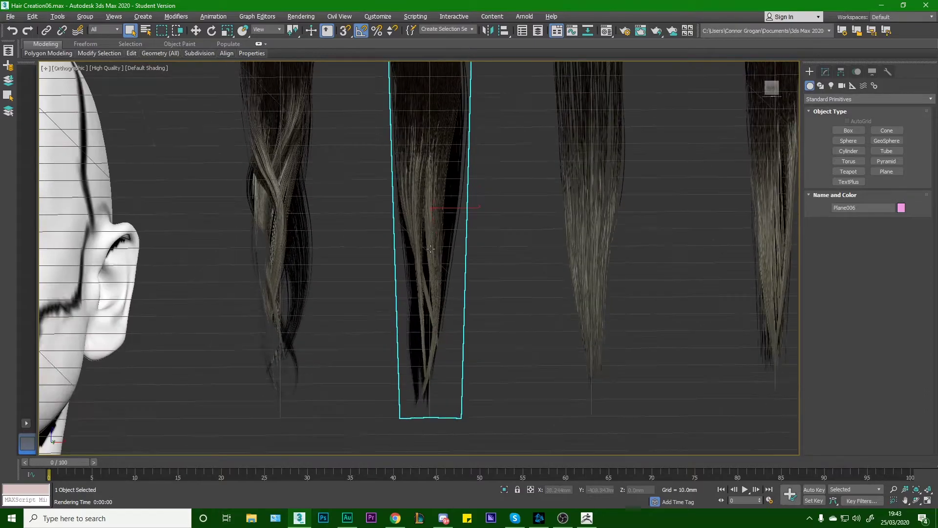
Switch to ZBrush and turn off Shadows in the render properties.
key("alt+Tab")
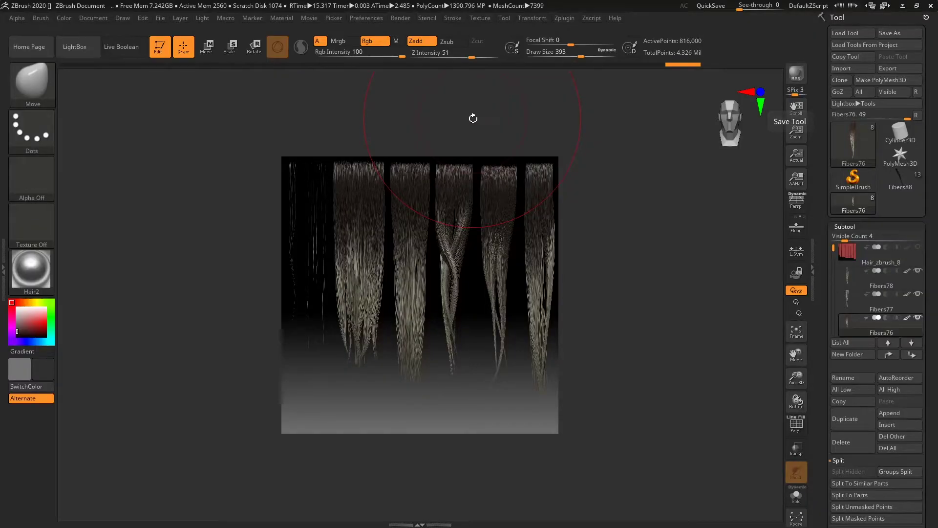
left_click(401, 19)
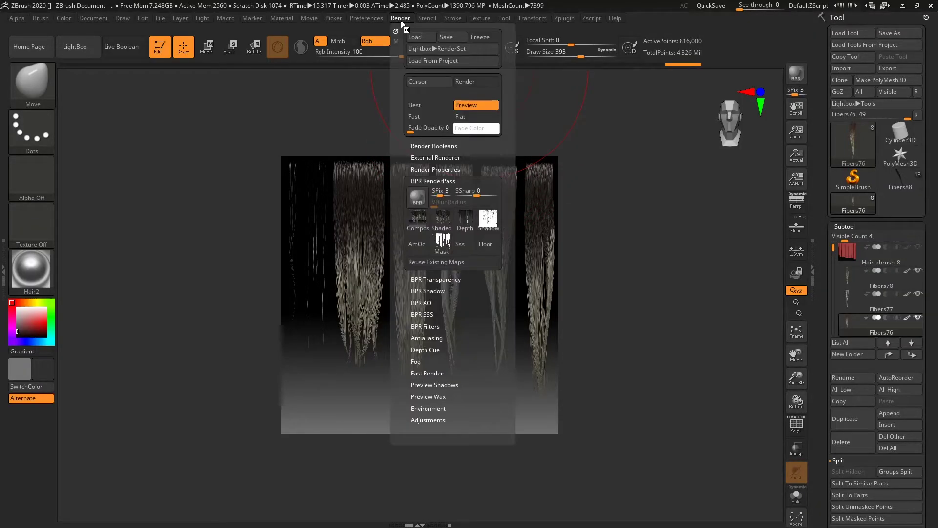
left_click(432, 292)
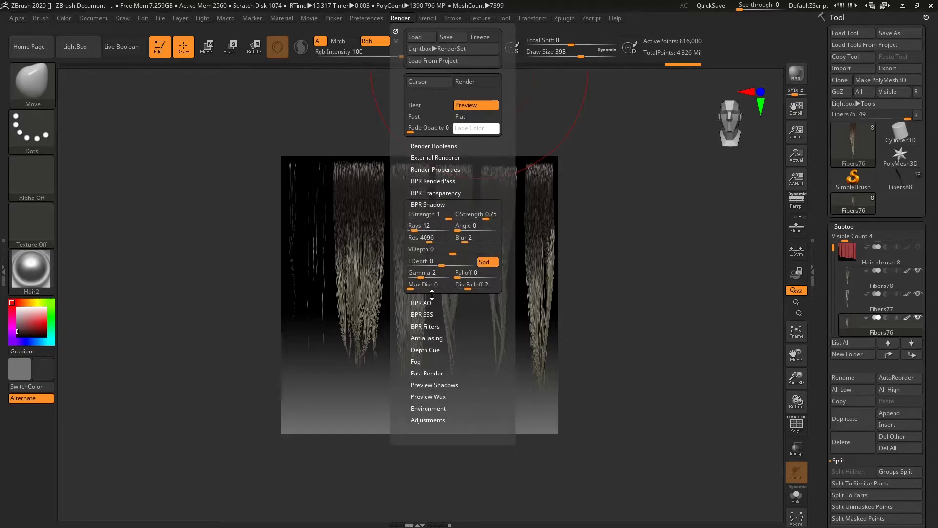
left_click(430, 205)
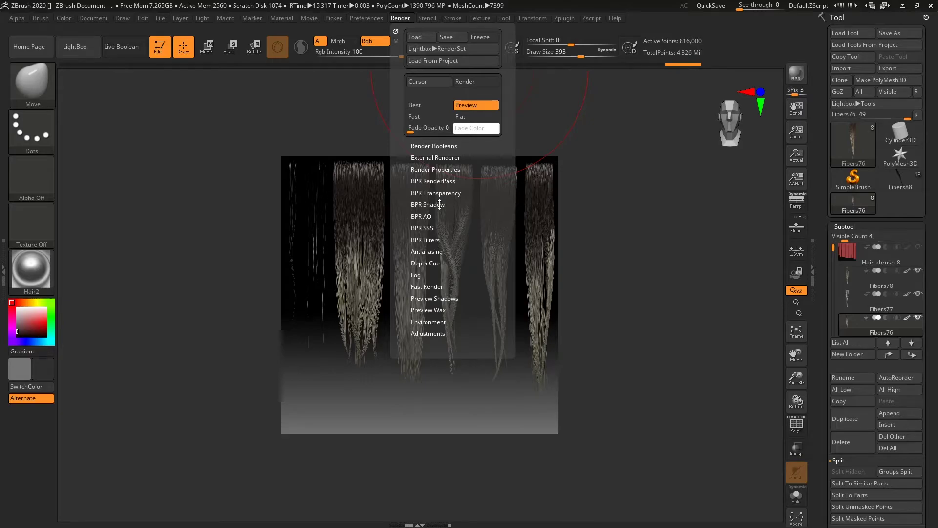
left_click(439, 204)
left_click(438, 202)
left_click(438, 171)
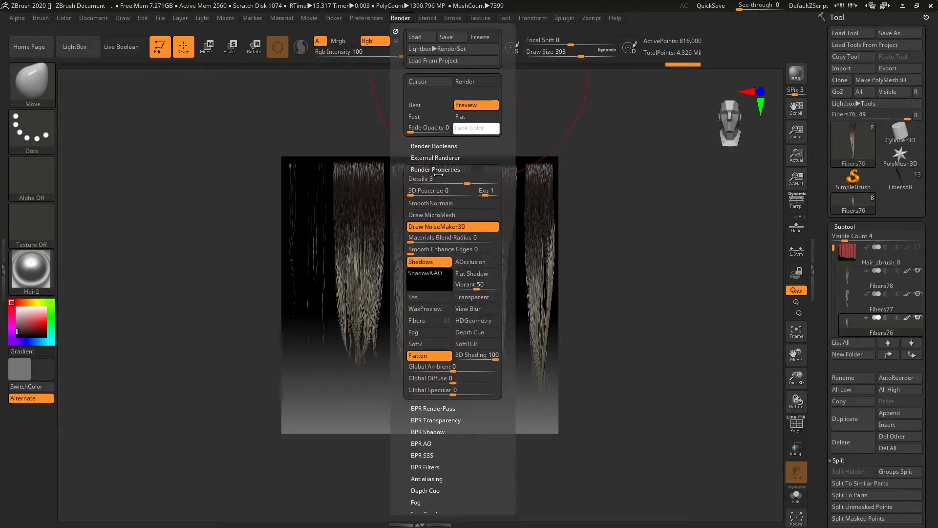
left_click(436, 262)
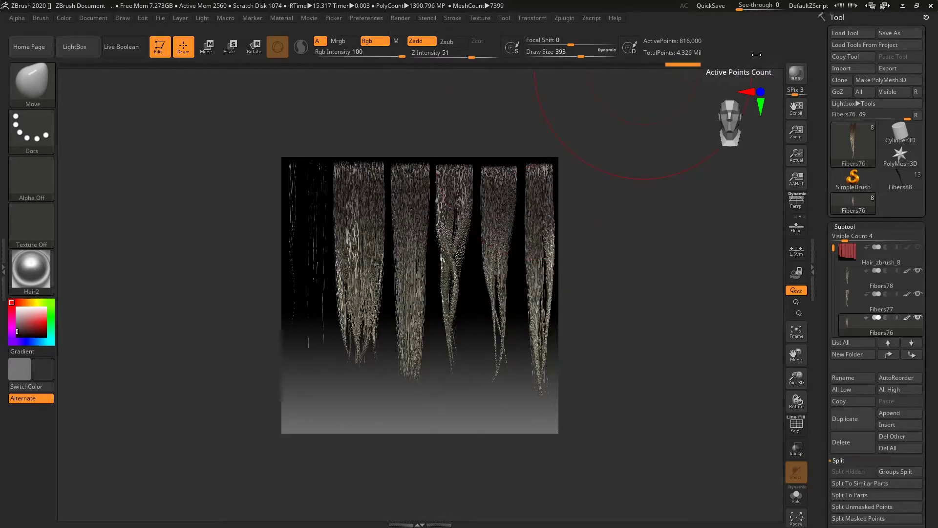
Run a BPR render and export its Shaded pass as BPR_Render.PSD in the texturestest folder, replacing the existing file.
left_click(796, 74)
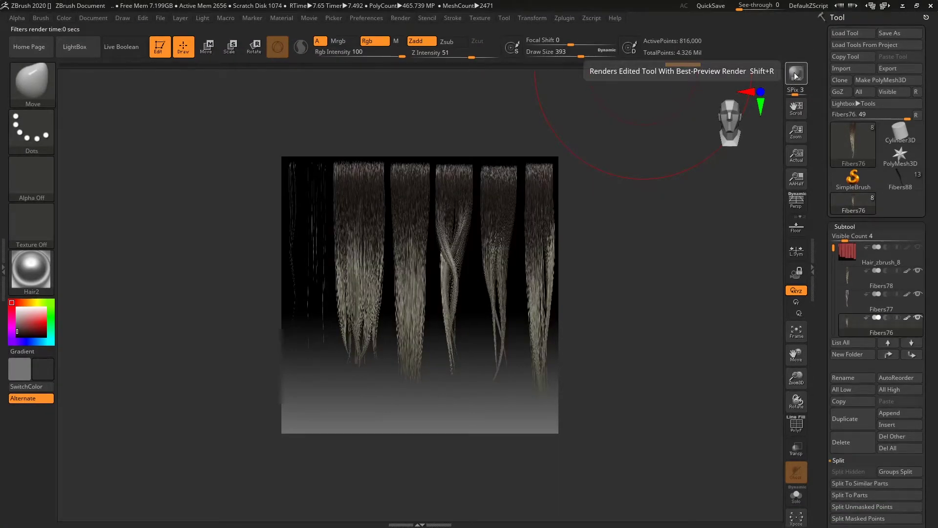
left_click(402, 17)
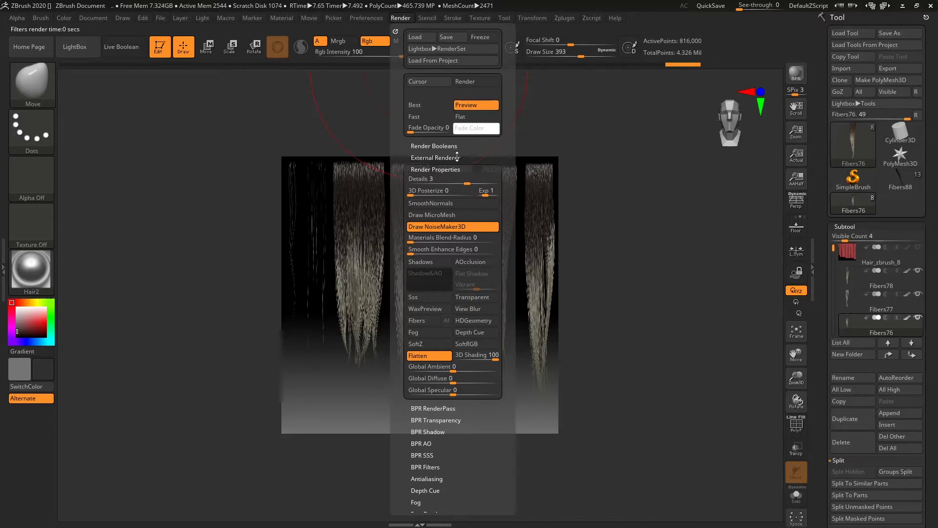
left_click(442, 409)
mouse_move(465, 228)
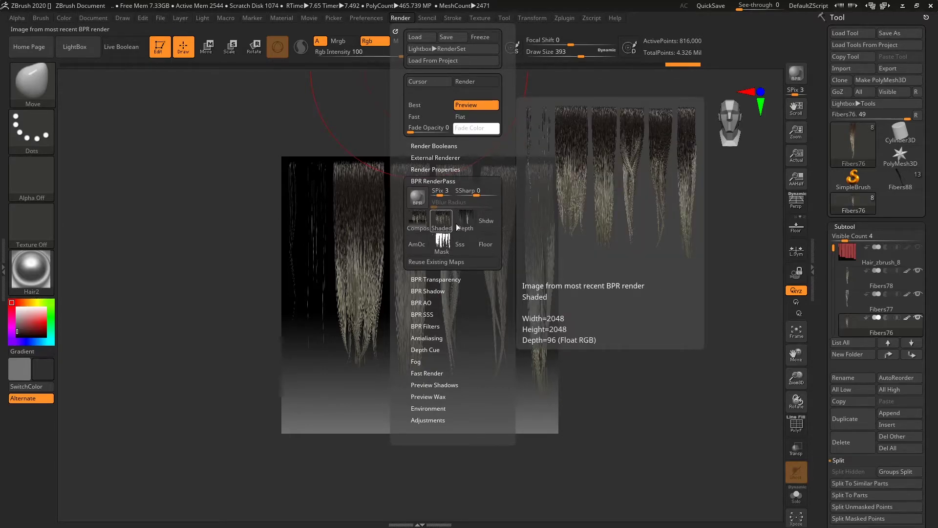
left_click(444, 222)
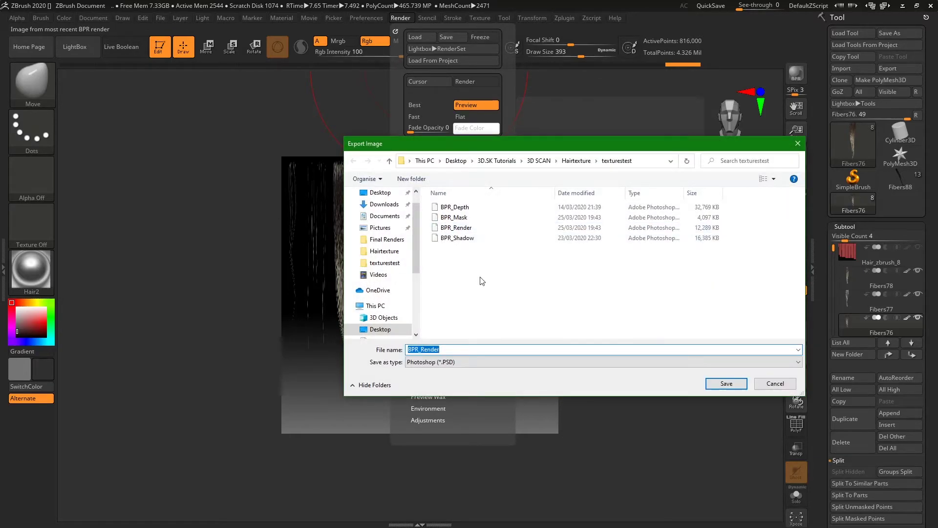
left_click(488, 228)
left_click(727, 383)
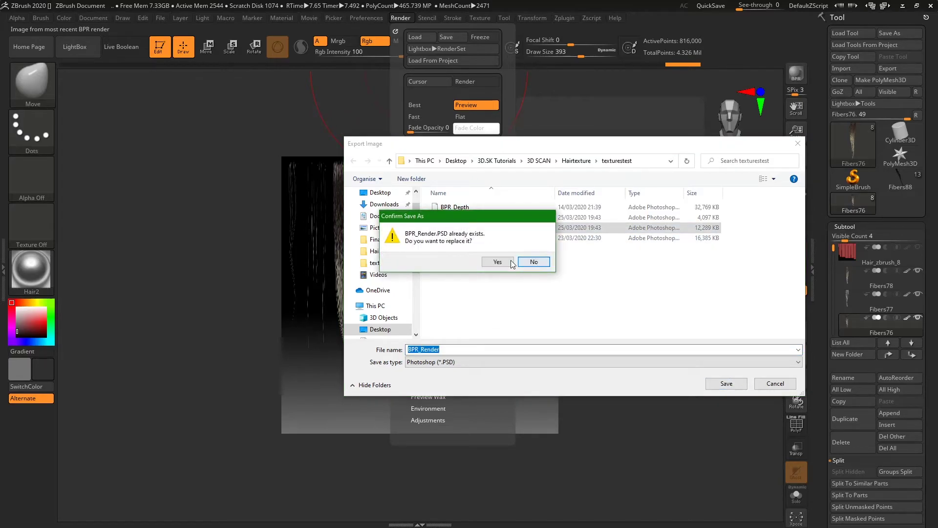
left_click(511, 262)
Export the BPR Mask pass in BMP format as BPR_Mask, replacing the existing file in the texturestest folder.
left_click(399, 18)
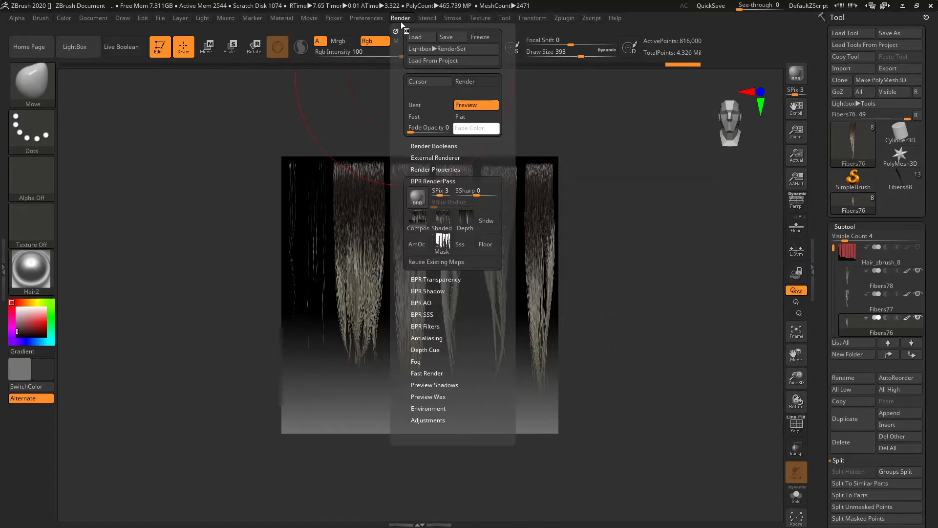
left_click(441, 246)
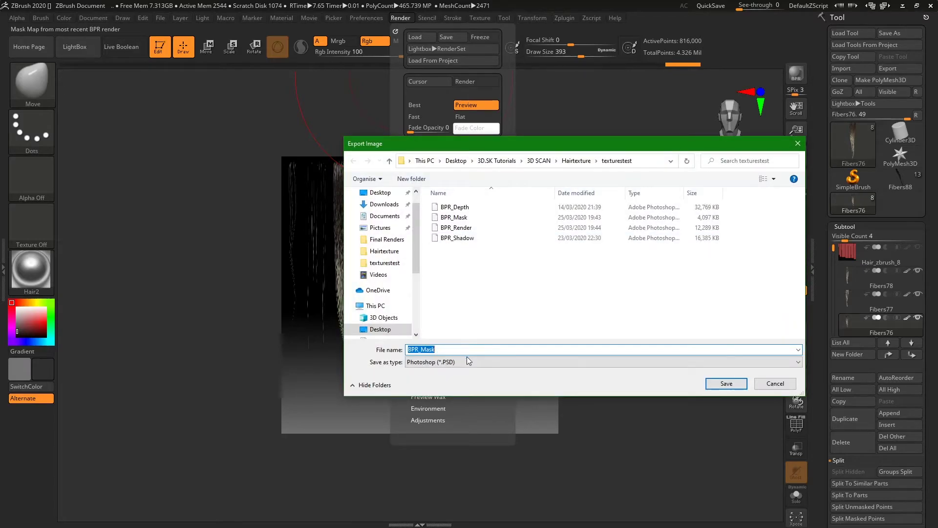
left_click(463, 361)
left_click(462, 383)
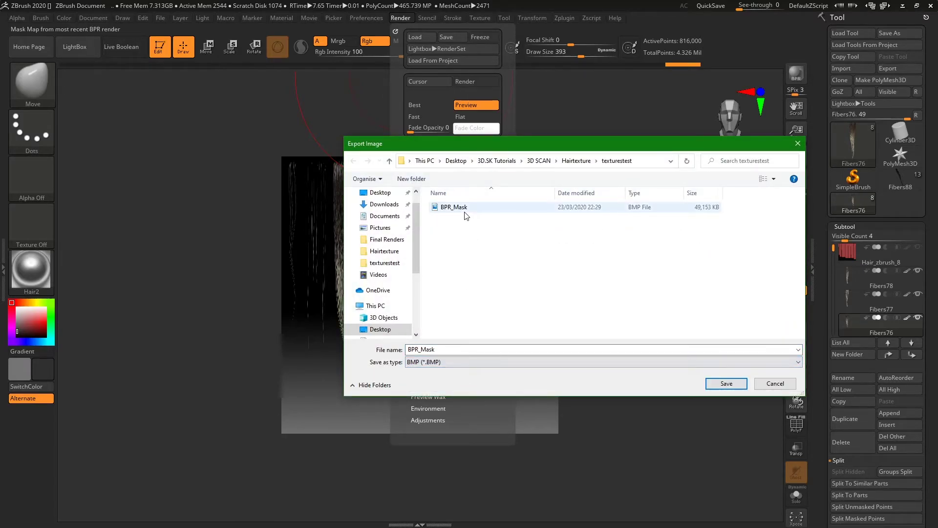
left_click(452, 209)
left_click(727, 384)
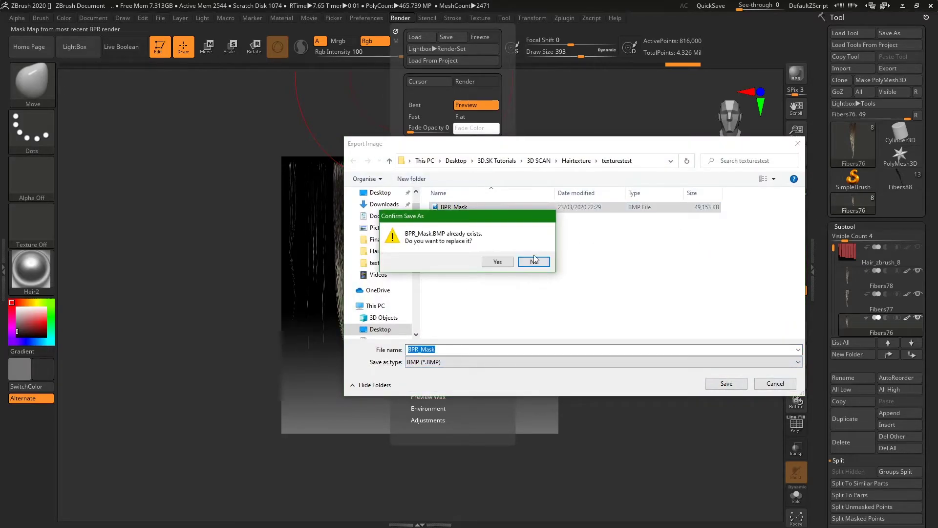
left_click(502, 261)
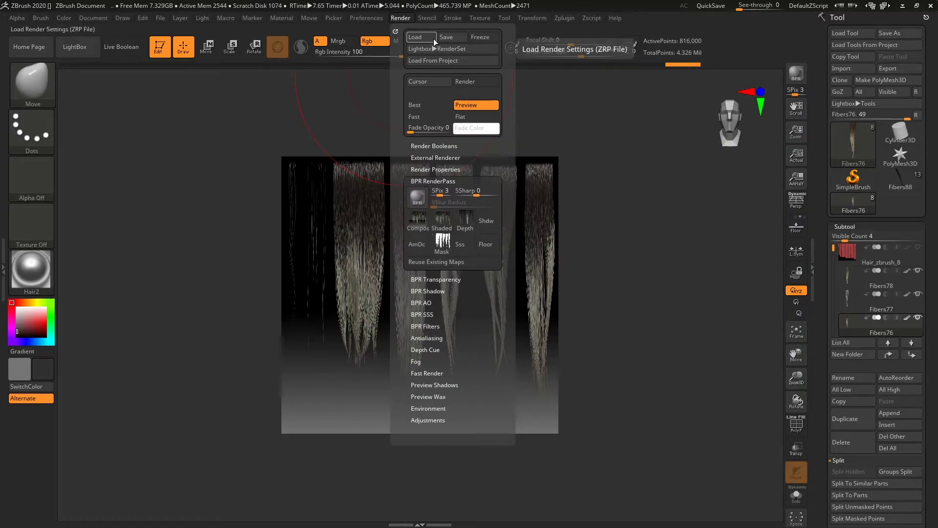
Switch to 3ds Max and inspect the re-exported texture on the row of hair cards beside the head.
key("alt+Tab")
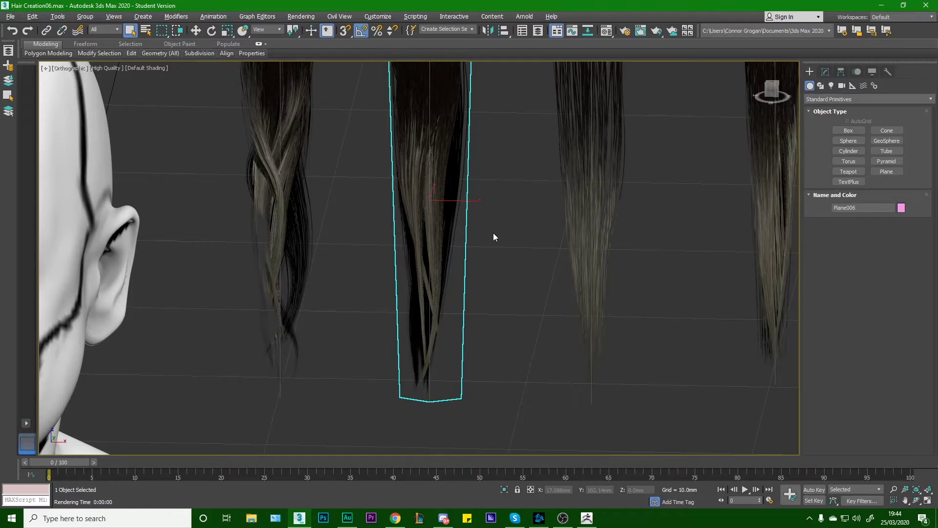
mouse_move(494, 233)
middle_mouse_down()
mouse_move(489, 257)
mouse_move(486, 248)
middle_mouse_up()
scroll(501, 255, "down", 4)
scroll(501, 255, "up", 2)
middle_click_drag(553, 228, 453, 257)
middle_click_drag(393, 225, 373, 220, "alt")
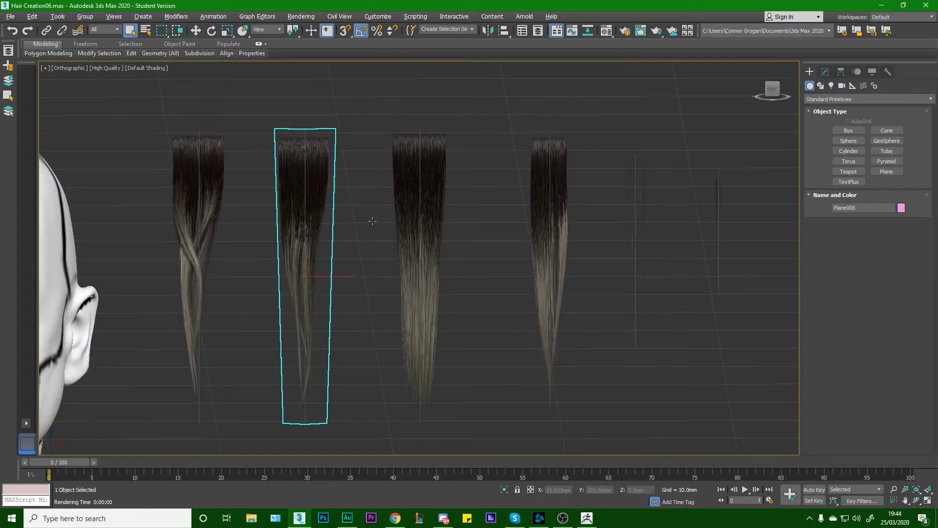
Select the third hair card from the head and view it alongside the other cards.
left_click(403, 204)
left_click(358, 236)
middle_click_drag(376, 261, 362, 192, "alt")
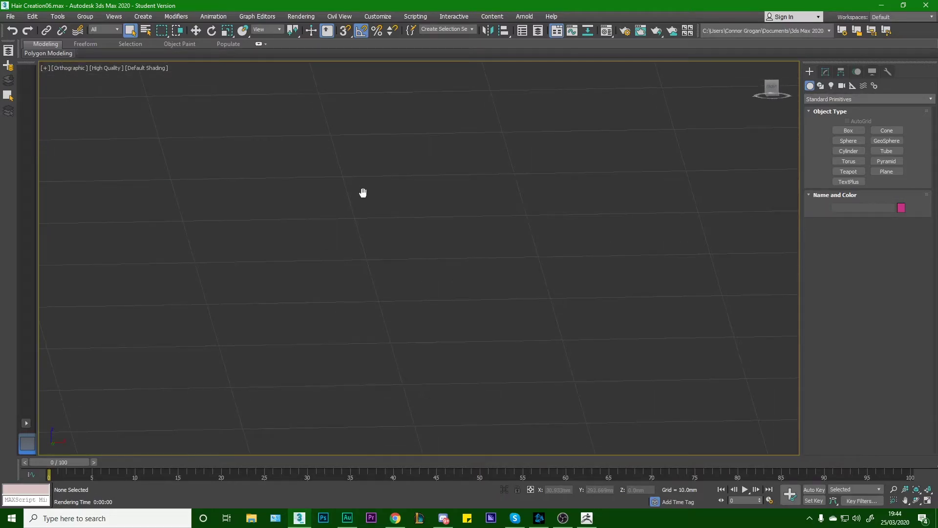
key("z")
scroll(473, 175, "up", 5)
left_click(473, 174)
scroll(508, 195, "down", 5)
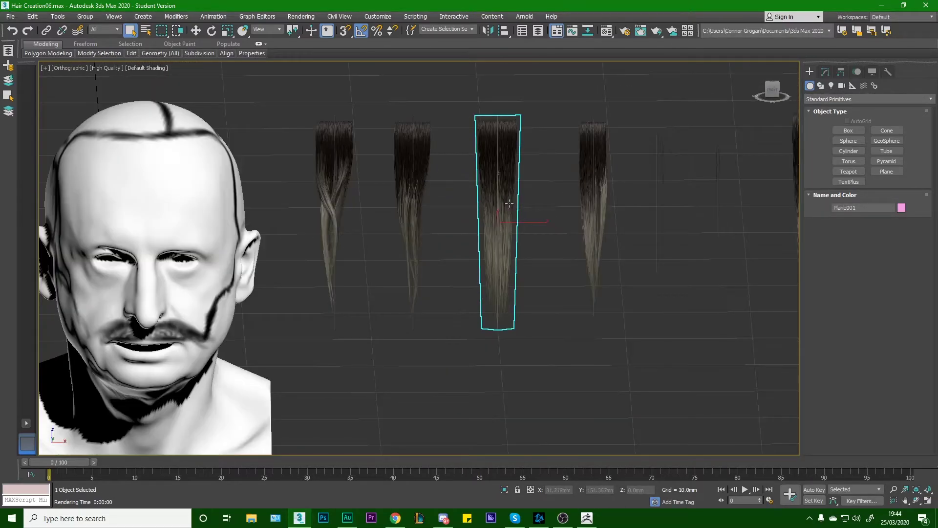
Inspect the wide hair card up close, and run a test render of the cards farther from the head.
middle_click_drag(585, 194, 413, 217)
middle_click_drag(677, 230, 693, 237, "alt")
scroll(693, 239, "up", 8)
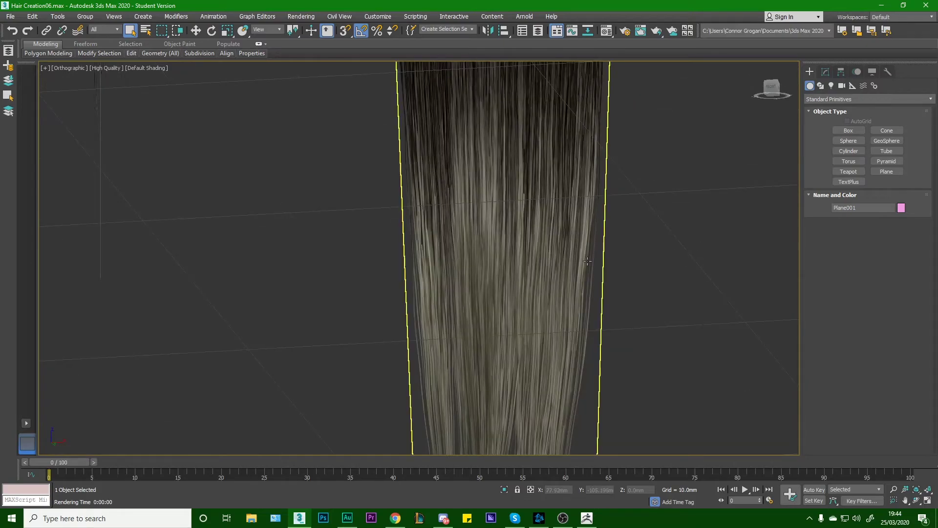
scroll(593, 272, "down", 6)
left_click(654, 32)
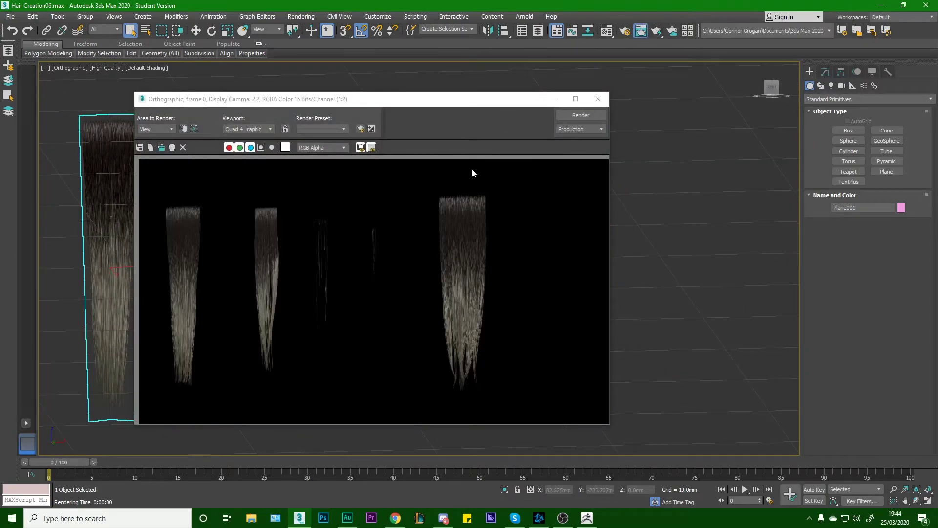
left_click(598, 98)
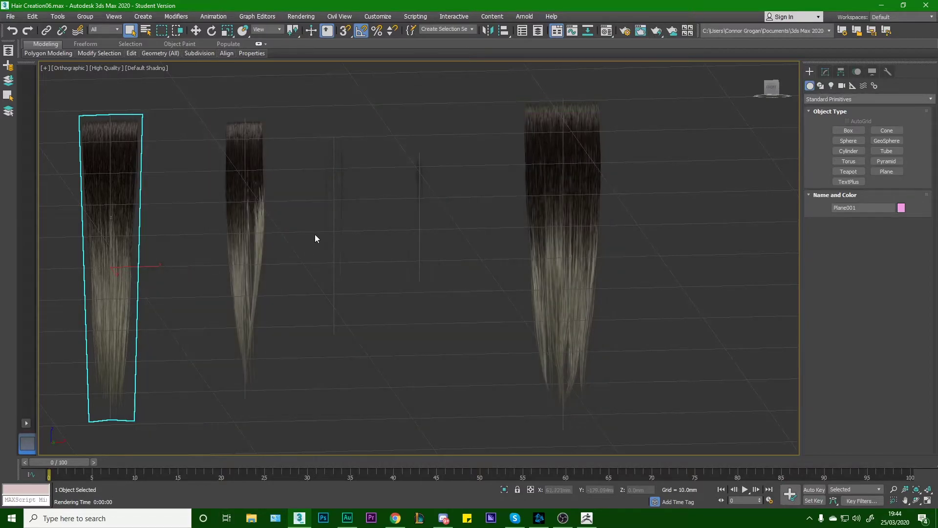
middle_click_drag(315, 234, 486, 205)
scroll(477, 205, "up", 1)
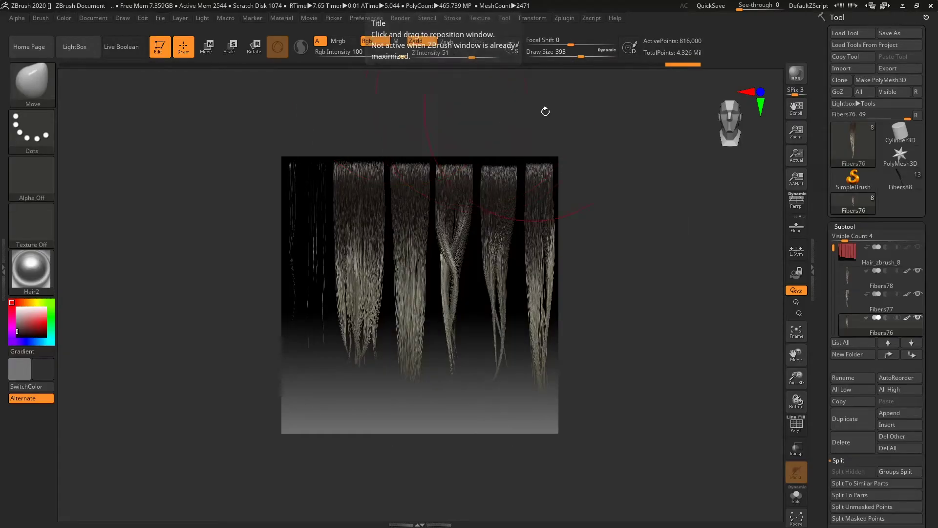
Switch to ZBrush, check the BPR shadow settings, and turn Shadows back on in the render properties.
left_click(400, 17)
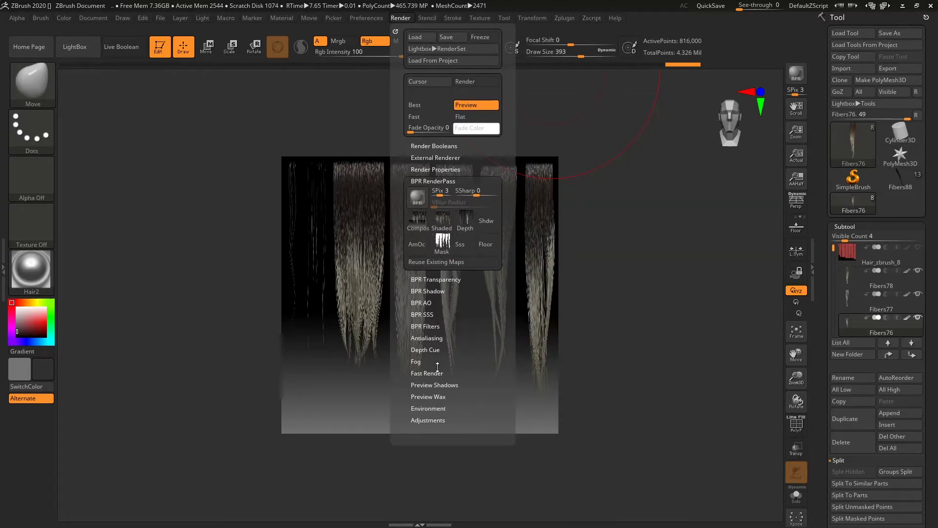
left_click(439, 292)
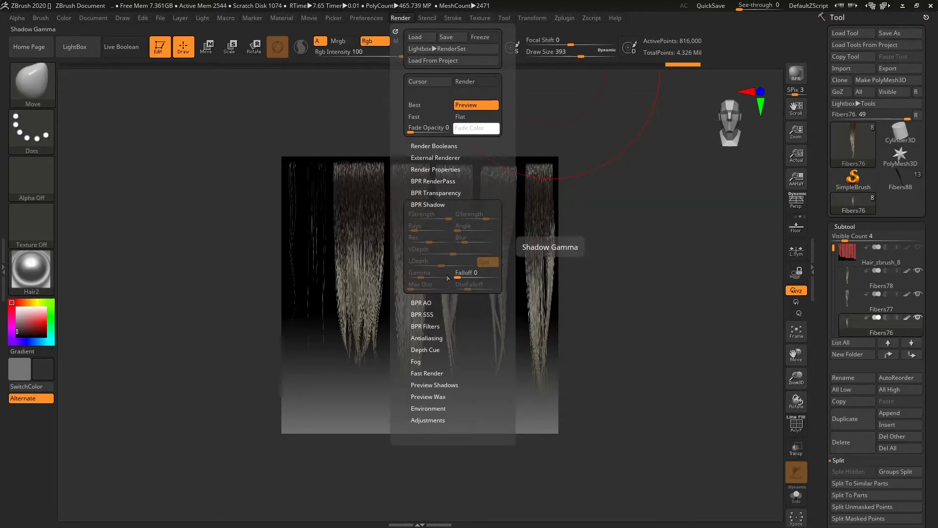
left_click(445, 158)
left_click(446, 157)
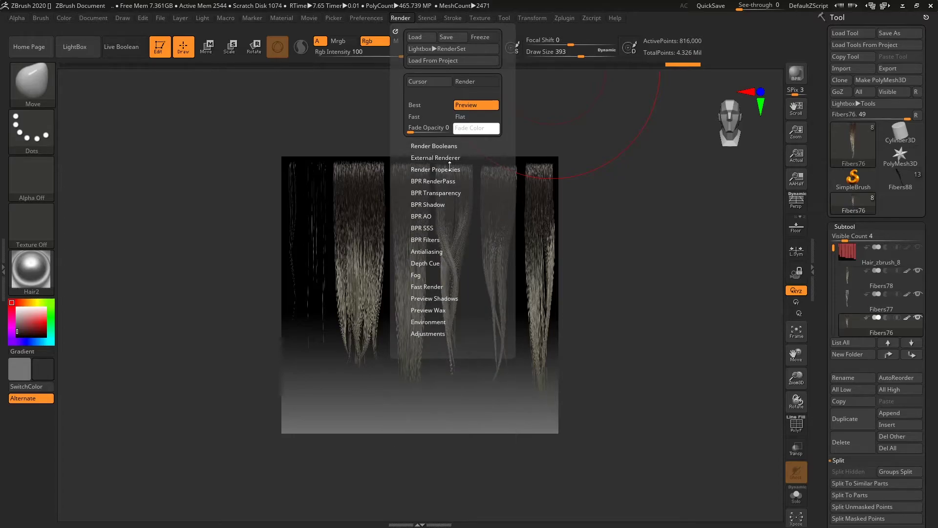
left_click(449, 170)
left_click(431, 263)
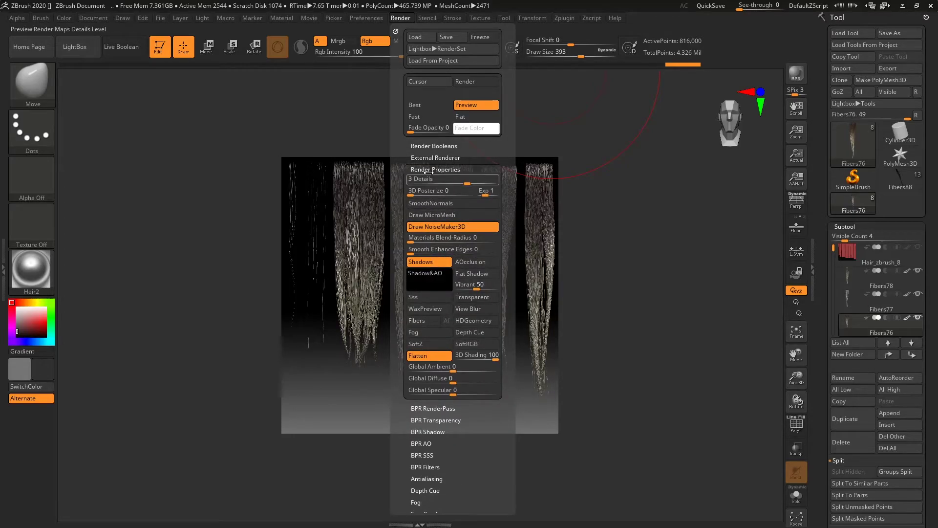
Run a BPR render with shadows and export its Shadow pass as BPR_Shadow in Photoshop PSD format, replacing the existing file.
left_click(433, 408)
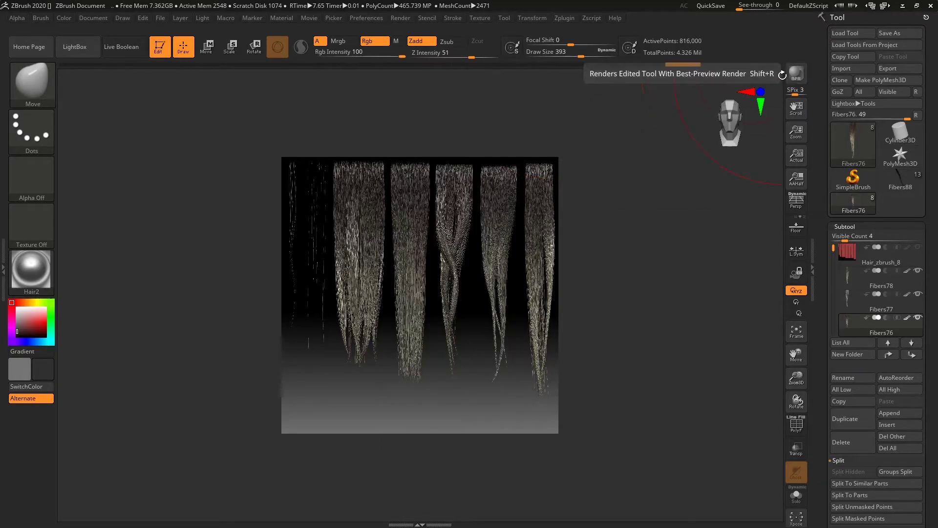
left_click(796, 69)
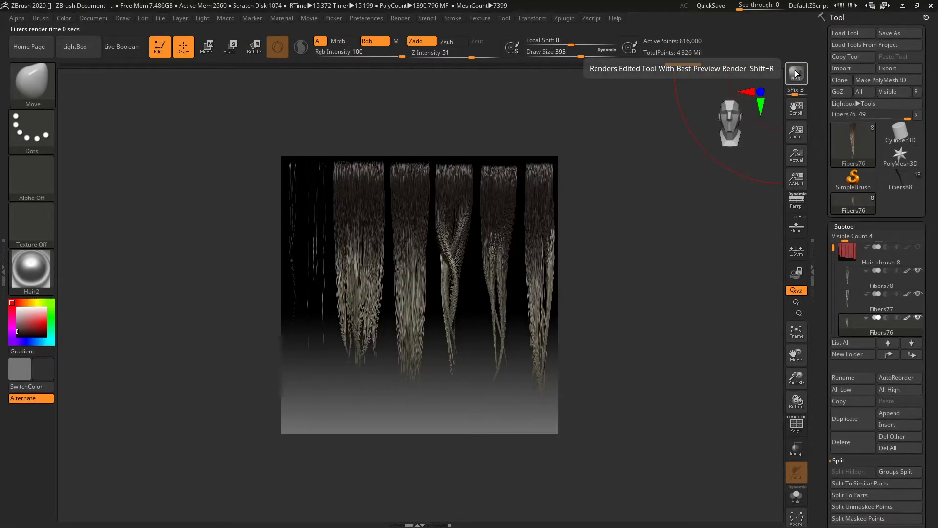
left_click(410, 15)
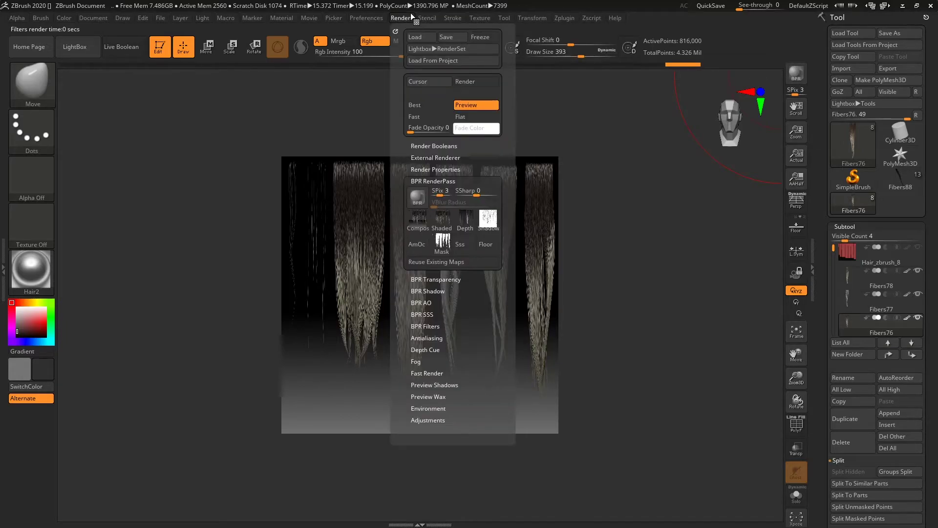
left_click(488, 224)
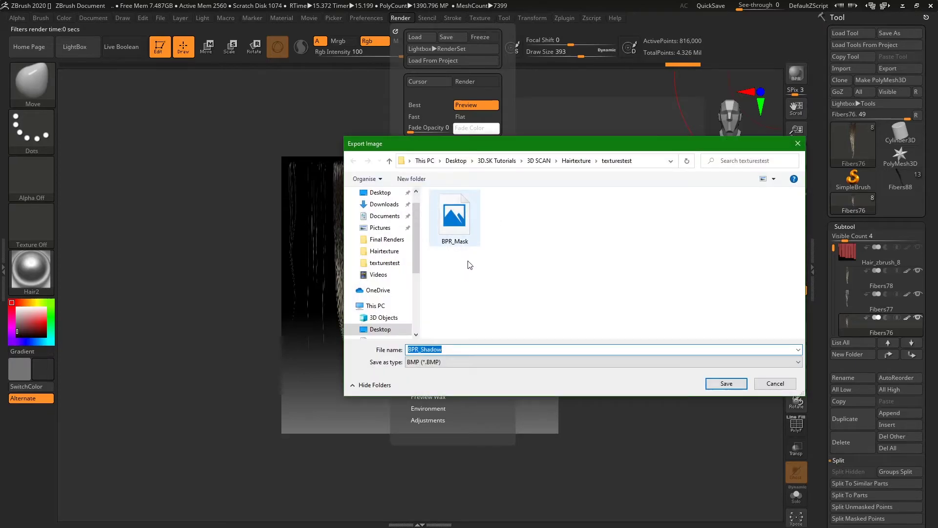
left_click(476, 362)
left_click(782, 374)
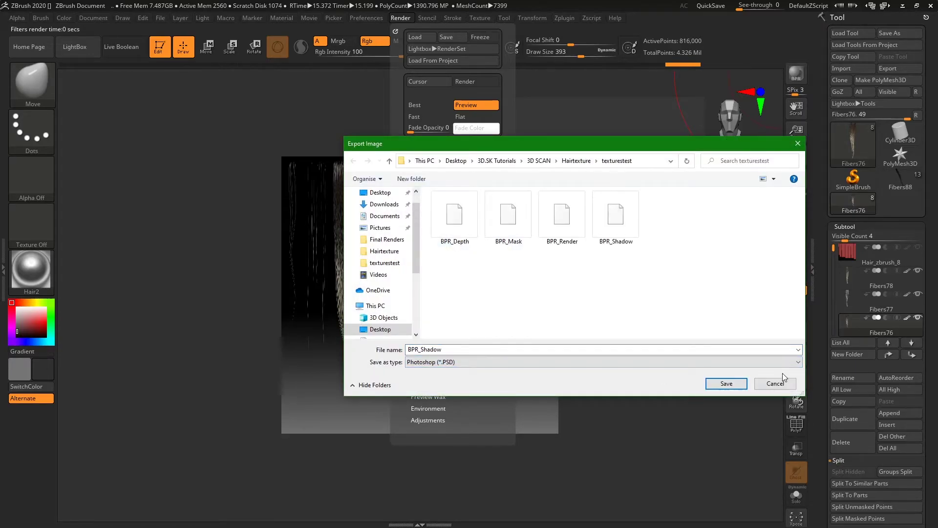
left_click(731, 385)
left_click(498, 262)
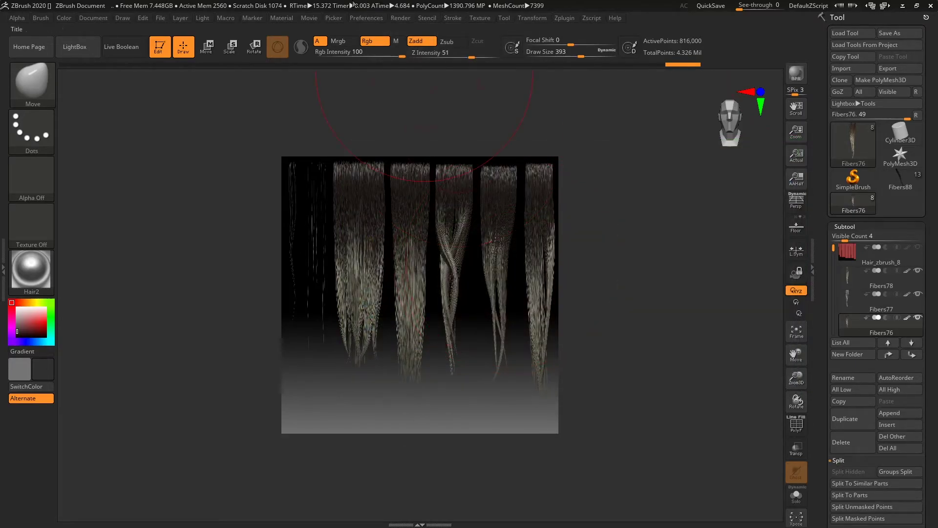
Export the BPR Depth pass as BPR_Depth.PSD in the texturestest folder, replacing the existing file.
left_click(401, 19)
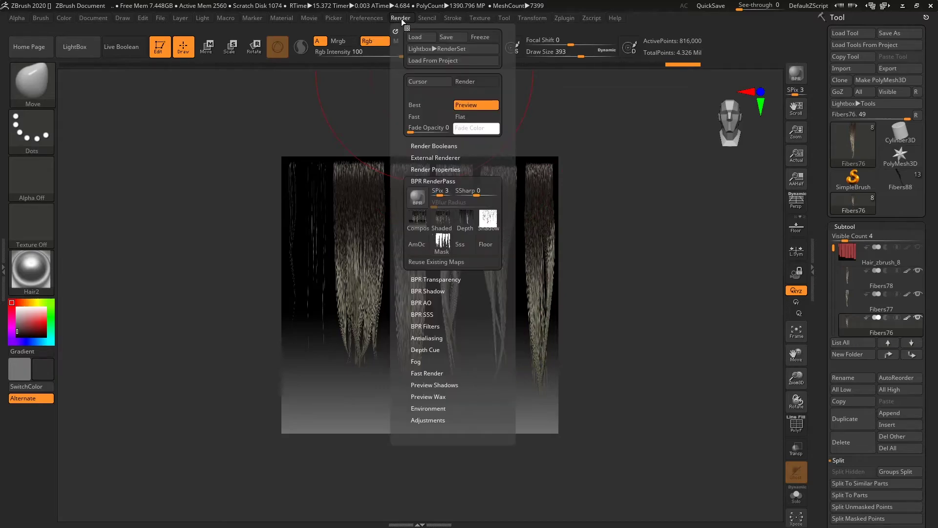
left_click(471, 227)
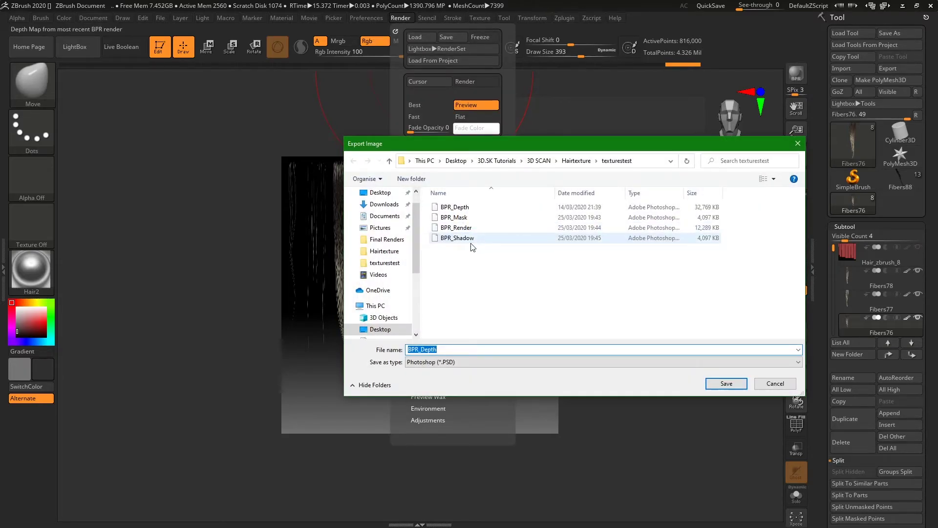
left_click(477, 210)
left_click(725, 384)
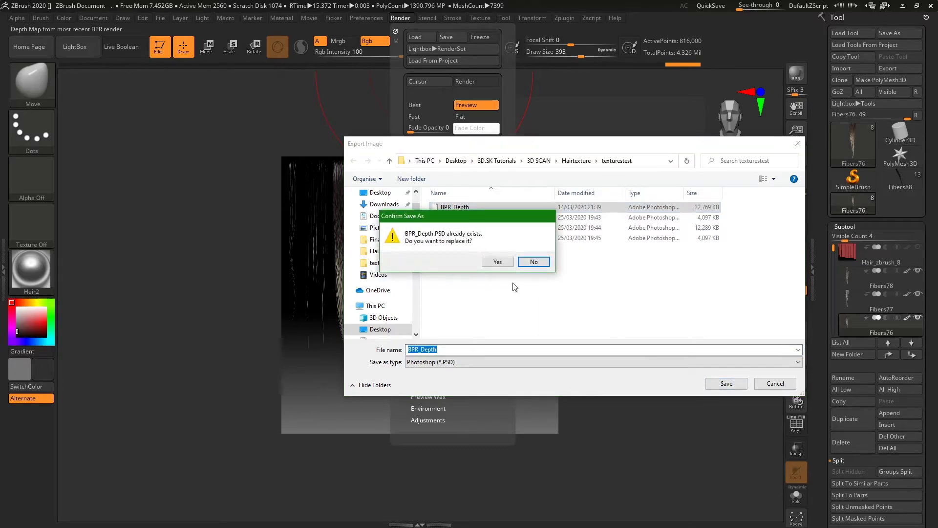
left_click(496, 263)
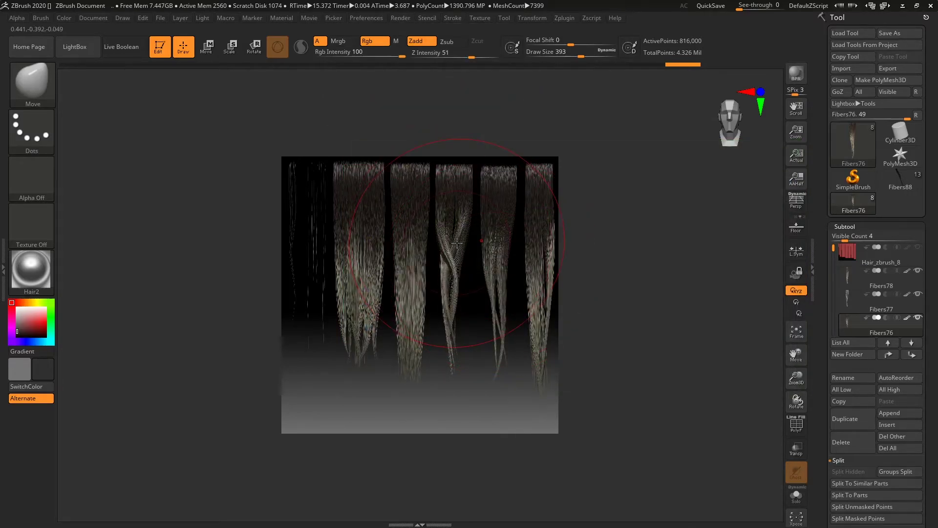
Save the hair tool as Hair_zbrush_9 in the Hairtexture folder, and close ZBrush without saving the project.
left_click(905, 35)
left_click(486, 365)
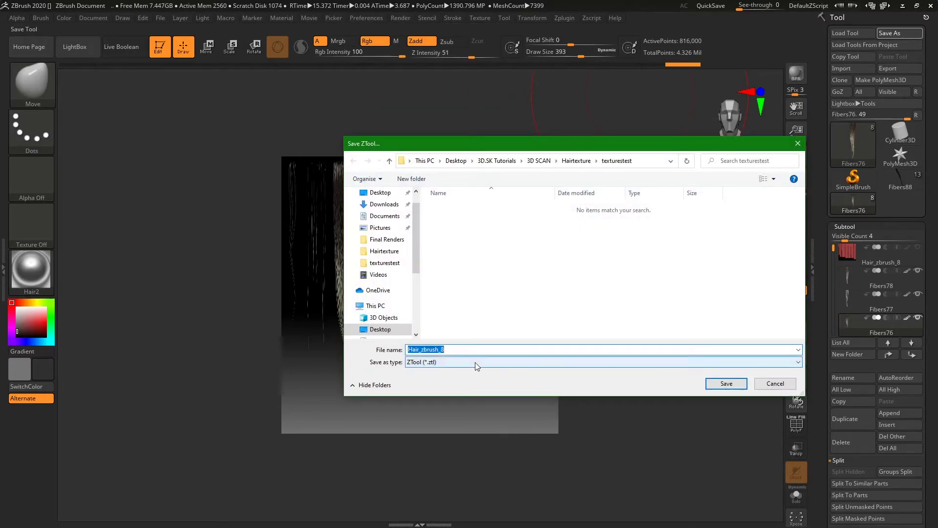
left_click(577, 165)
left_click(540, 161)
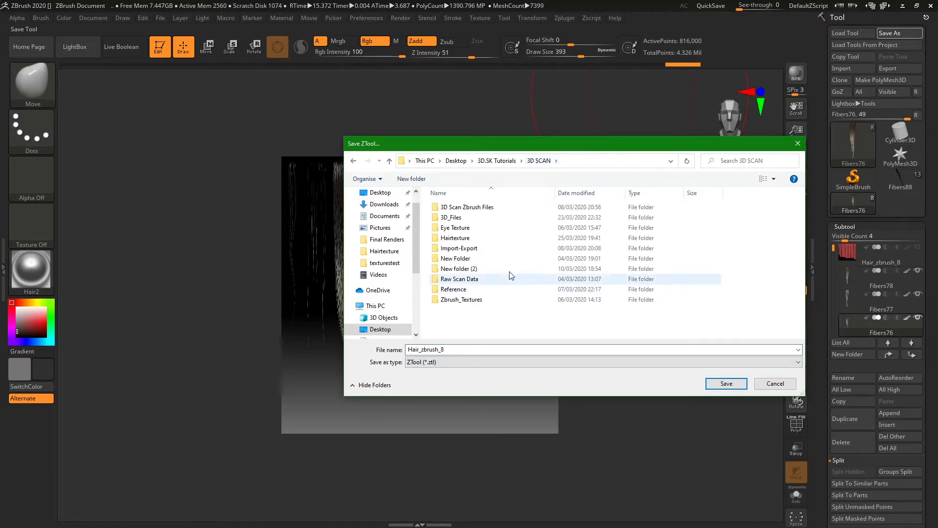
double_click(503, 239)
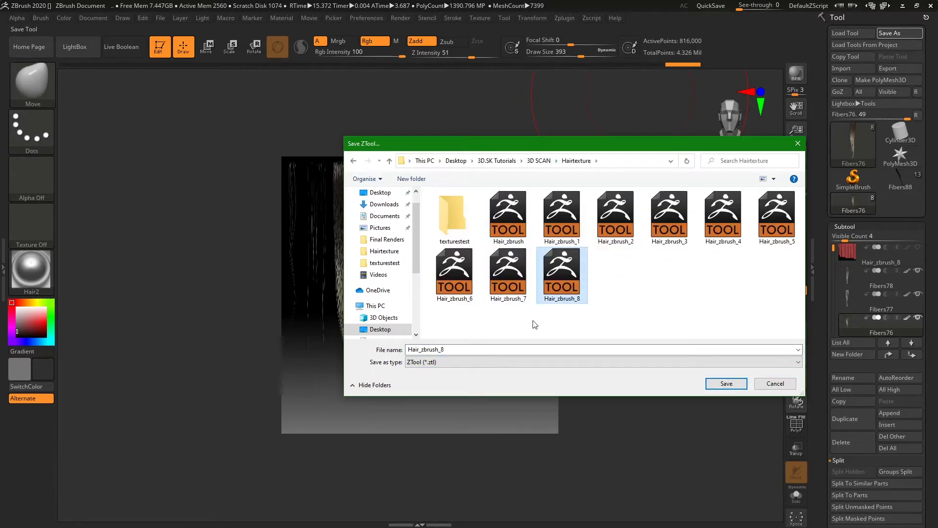
left_click(488, 348)
left_click(499, 349)
key("BackSpace")
type("9")
key("Return")
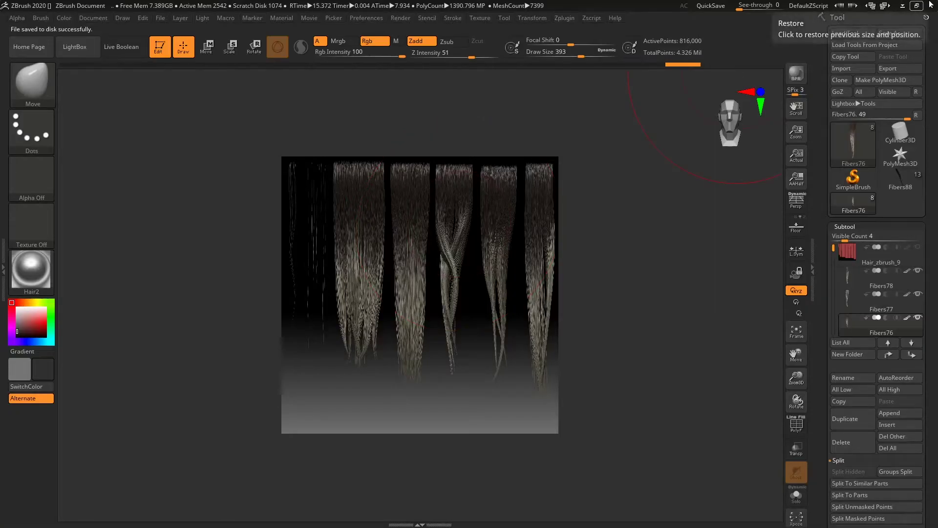
left_click(930, 5)
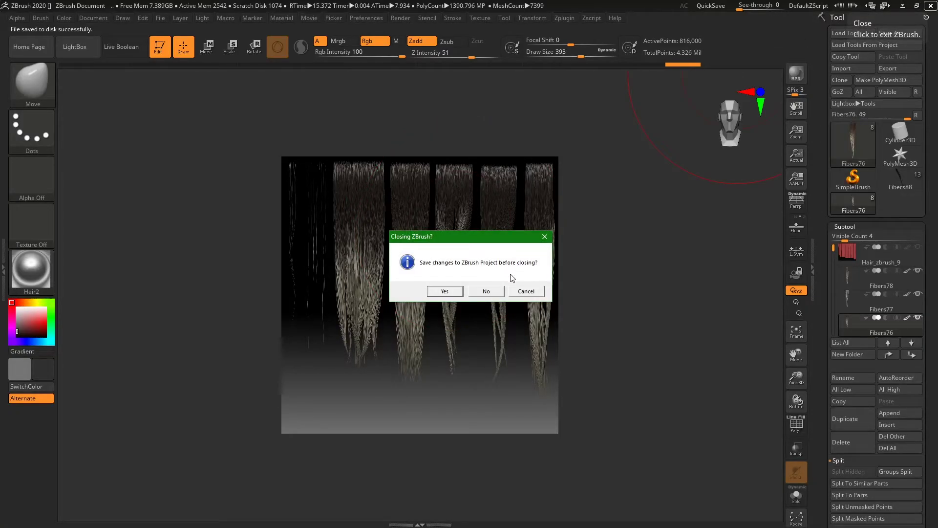
left_click(502, 292)
In 3ds Max, select the fourth hair card from the head and open the Material Editor at the hair material's maps.
scroll(506, 304, "down", 5)
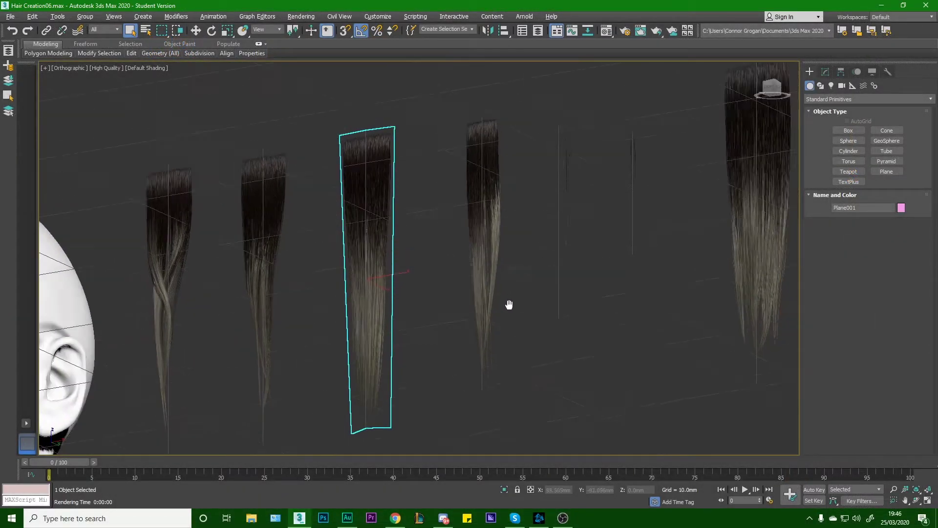
left_click(491, 261)
middle_click_drag(490, 262, 528, 302, "alt")
scroll(476, 211, "up", 3)
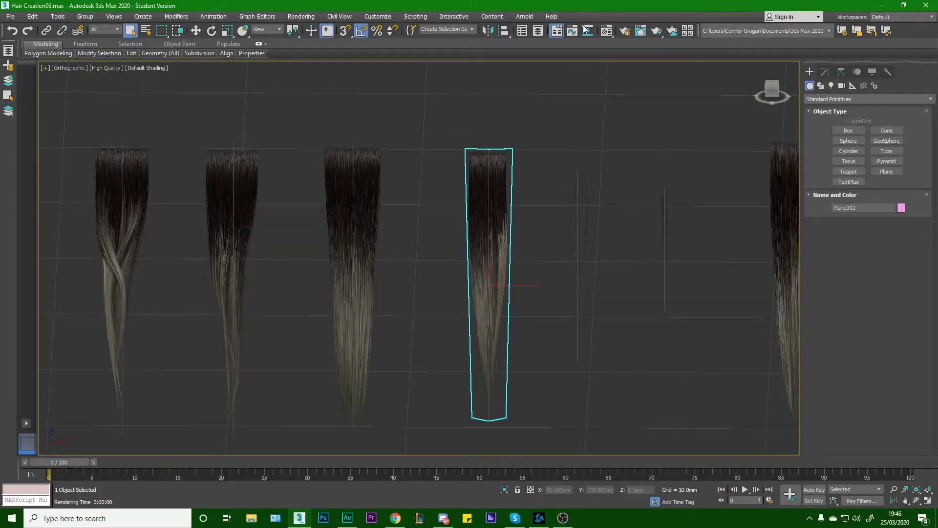
left_click(603, 32)
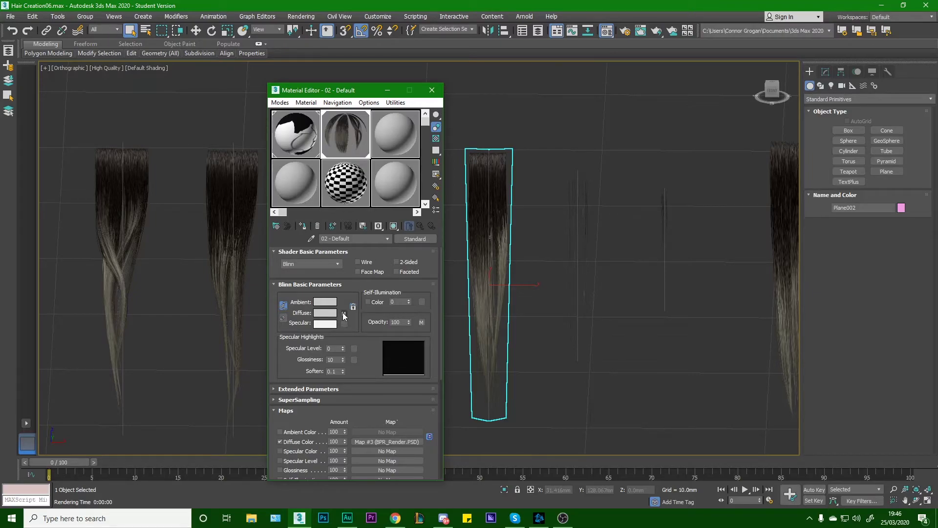
scroll(376, 374, "down", 4)
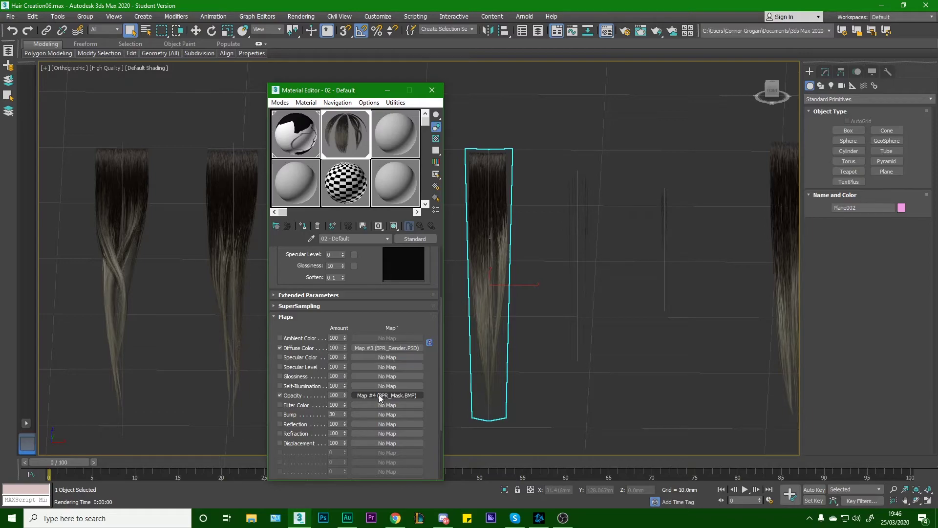
Check the bitmap parameters of the BPR_Mask opacity map and return to the parent hair material.
left_click(381, 396)
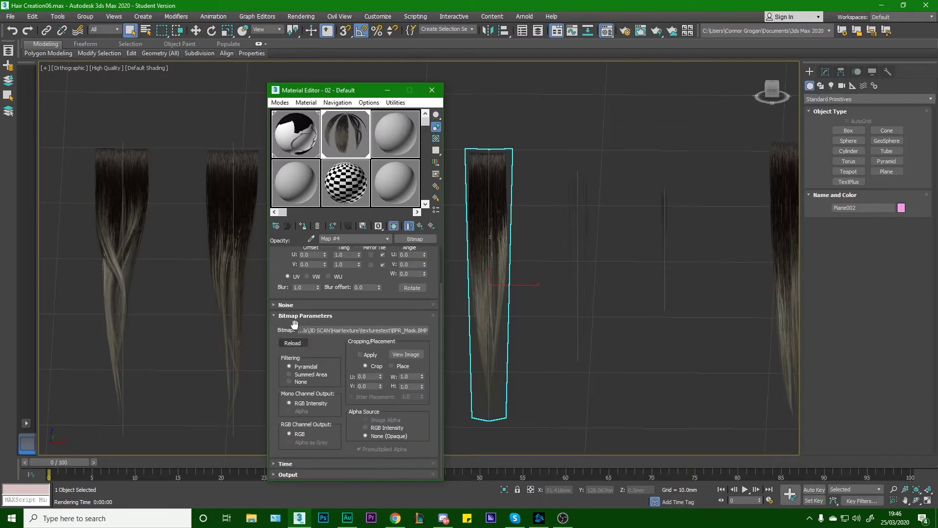
scroll(295, 325, "up", 2)
scroll(375, 380, "down", 4)
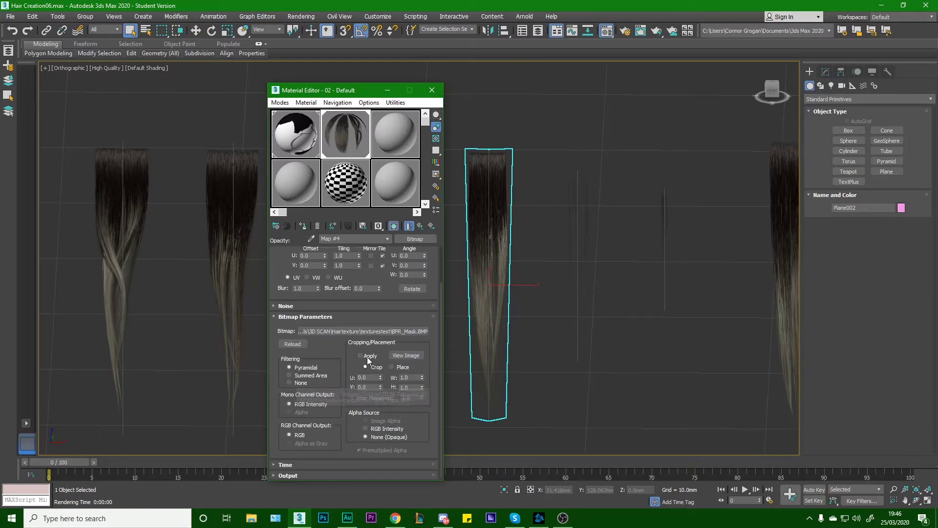
scroll(367, 357, "up", 4)
left_click(388, 238)
left_click(386, 248)
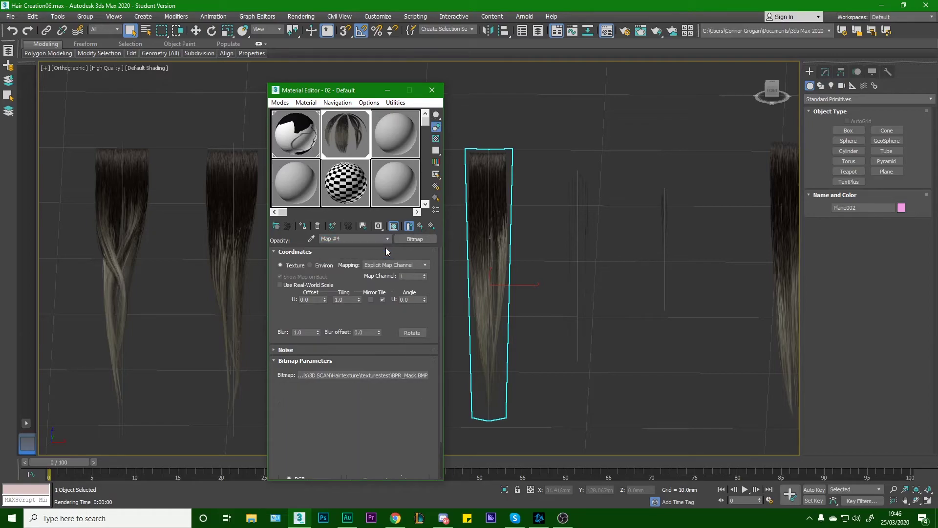
scroll(288, 423, "down", 3)
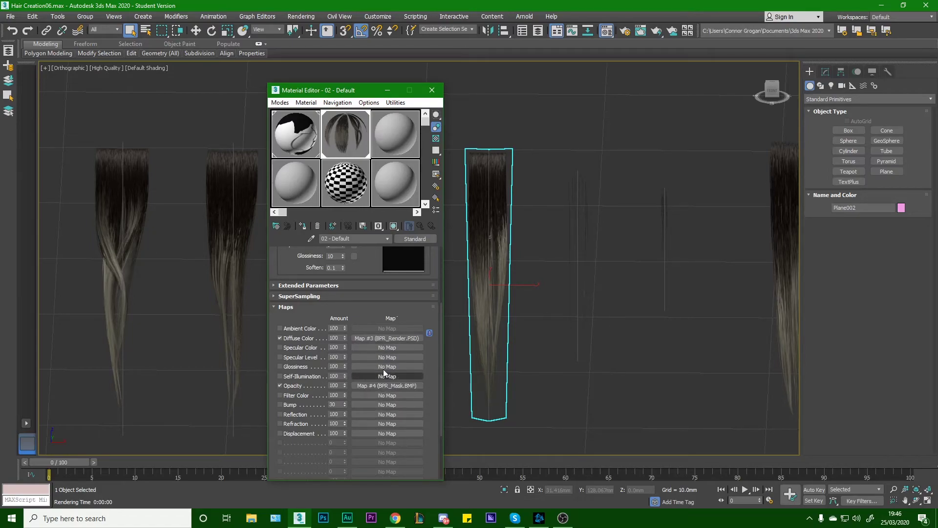
left_click(386, 347)
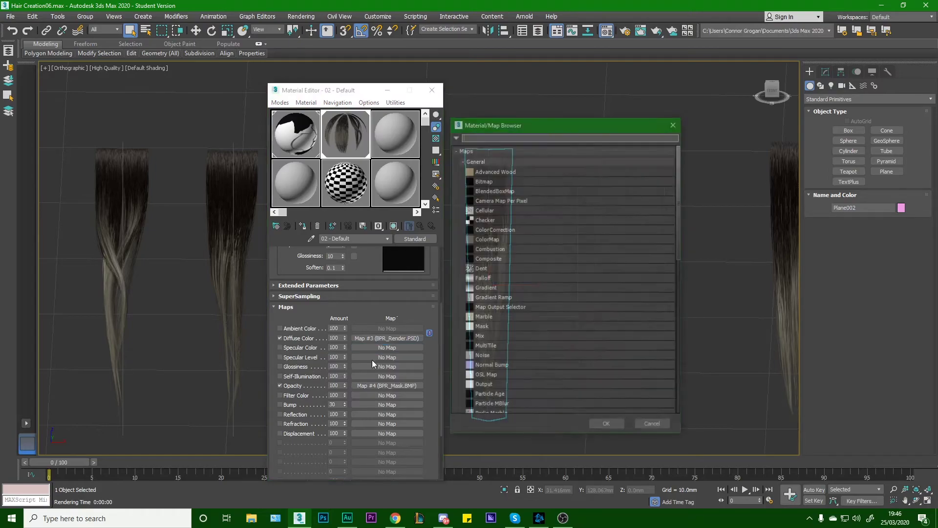
double_click(522, 180)
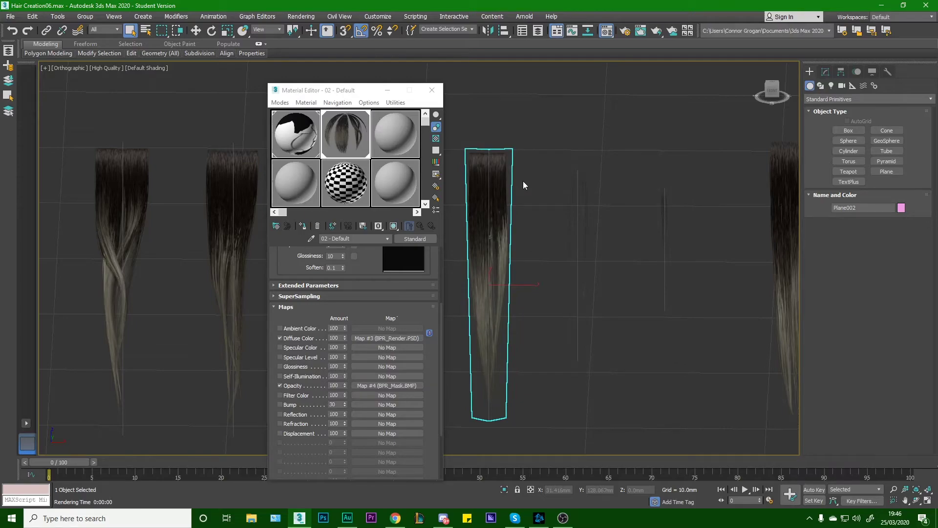
left_click(79, 51)
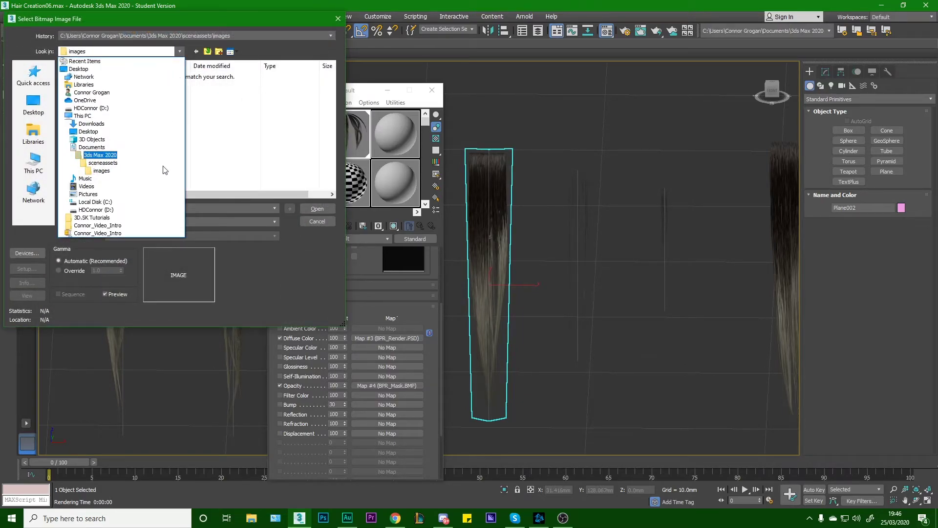
left_click(330, 220)
left_click(327, 222)
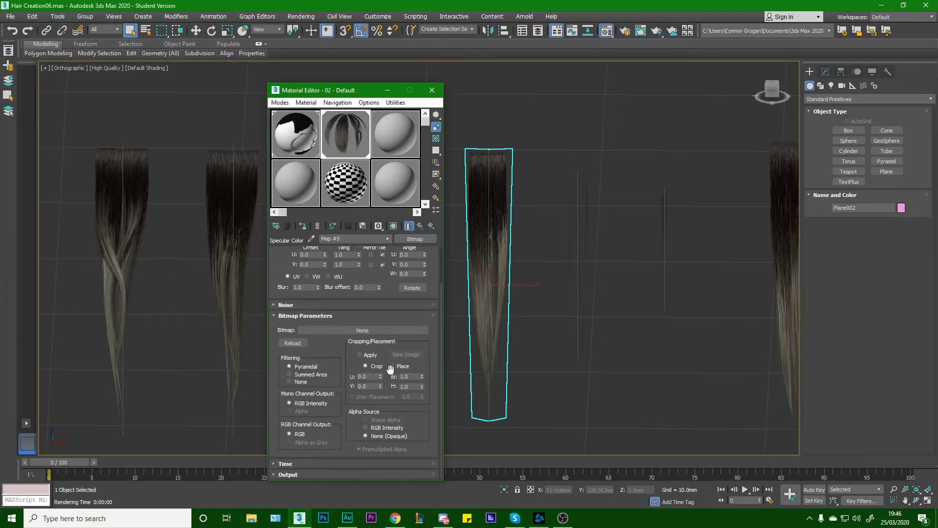
left_click(387, 239)
left_click(383, 248)
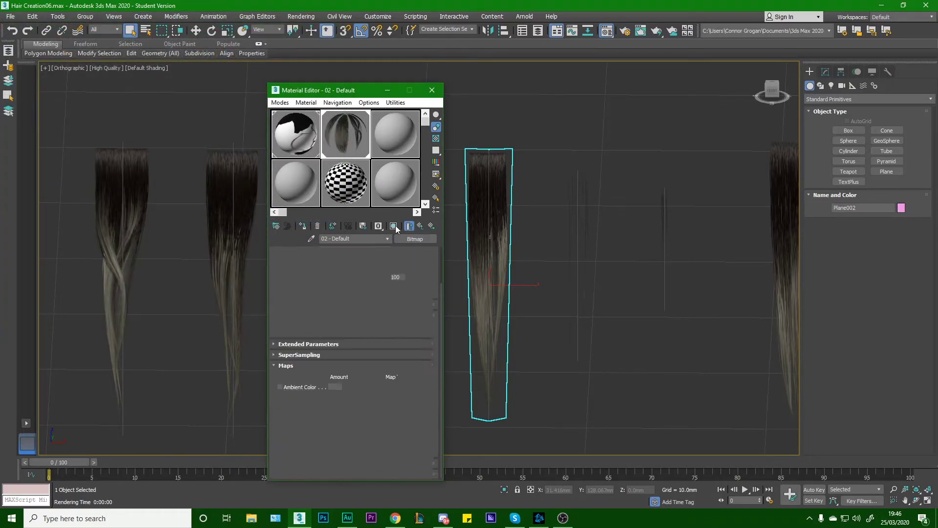
left_click(394, 227)
scroll(371, 368, "down", 4)
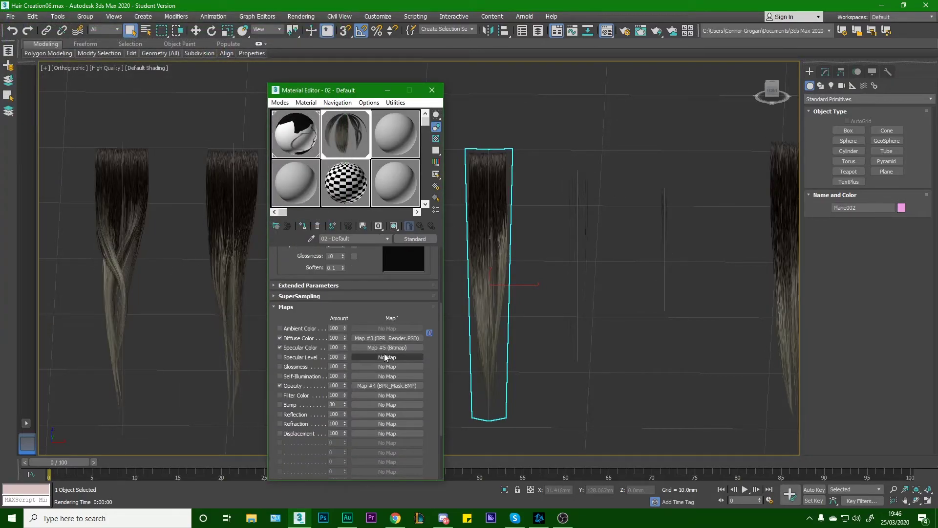
scroll(386, 358, "down", 2)
right_click(389, 304)
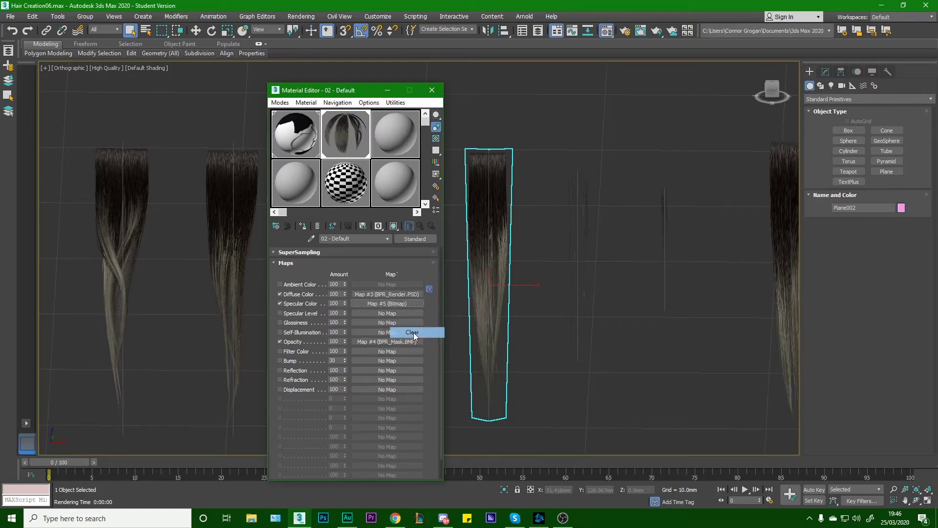
left_click(414, 332)
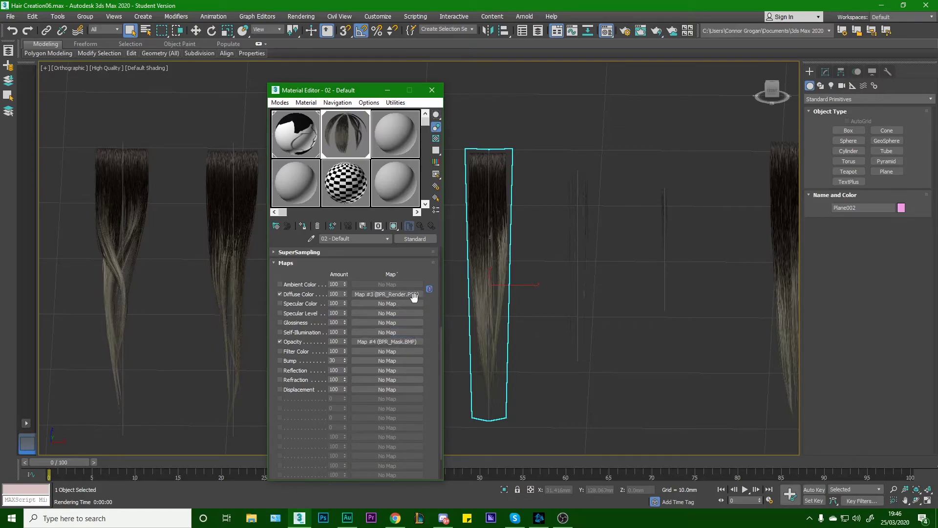
Try to load BPR_Shadow from the texturestest folder as the Specular Level bitmap, and close the Material Editor.
left_click(391, 312)
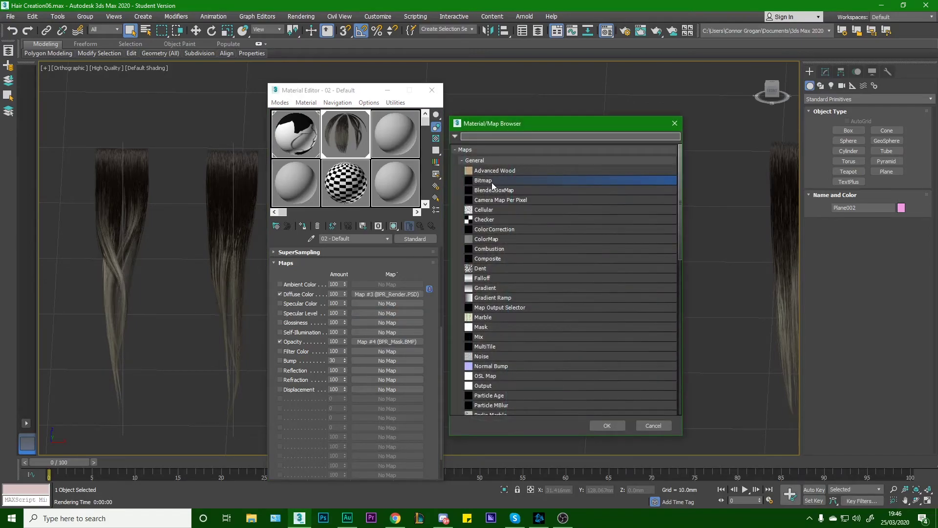
double_click(491, 183)
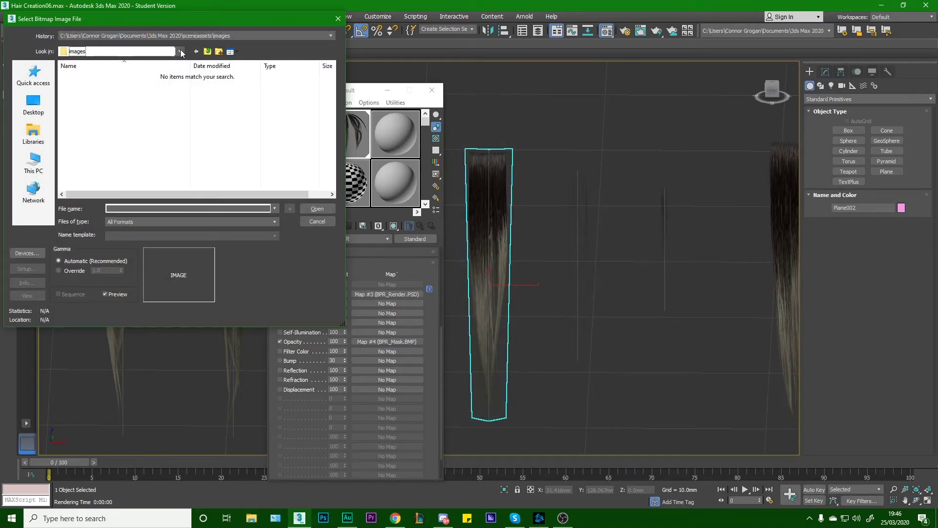
left_click(127, 52)
left_click(33, 84)
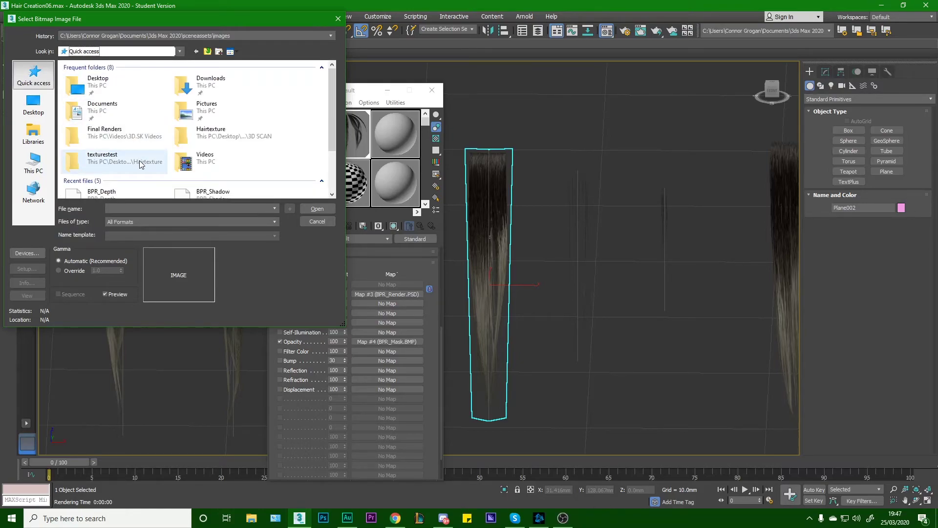
double_click(140, 164)
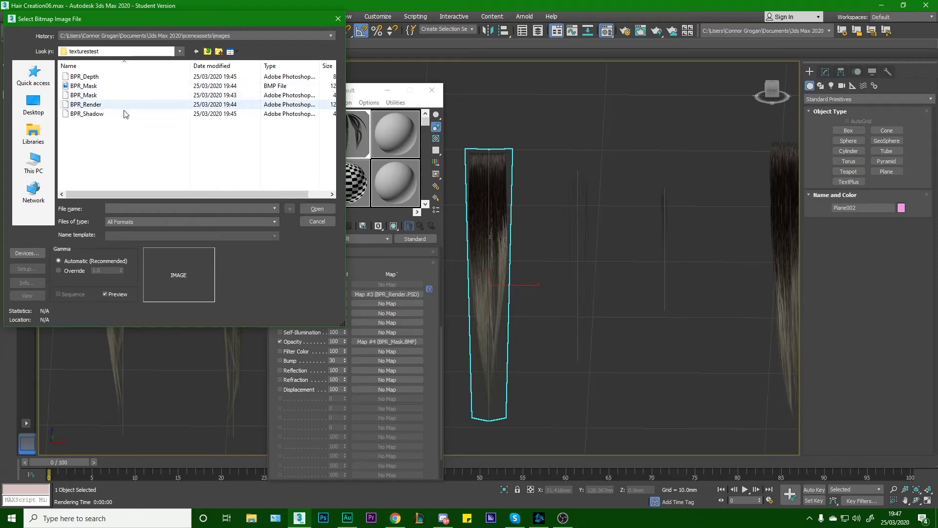
left_click(125, 114)
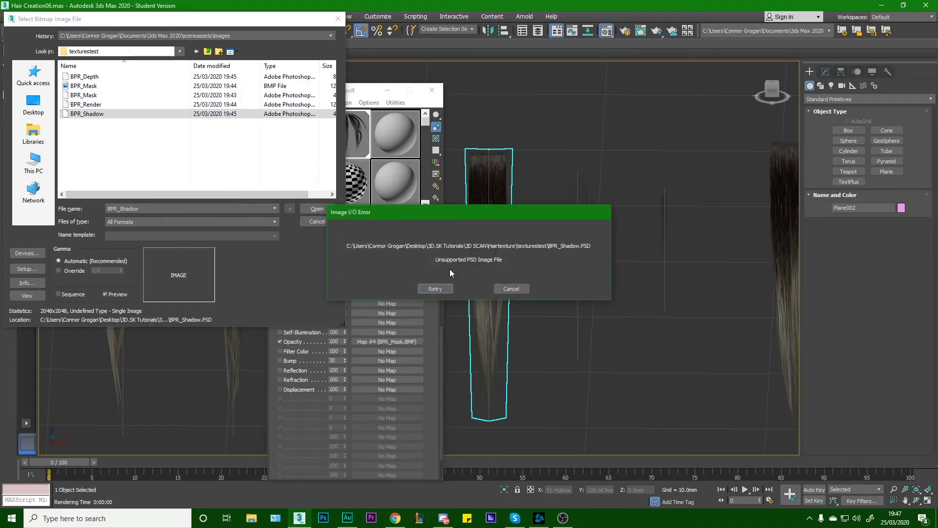
left_click(512, 287)
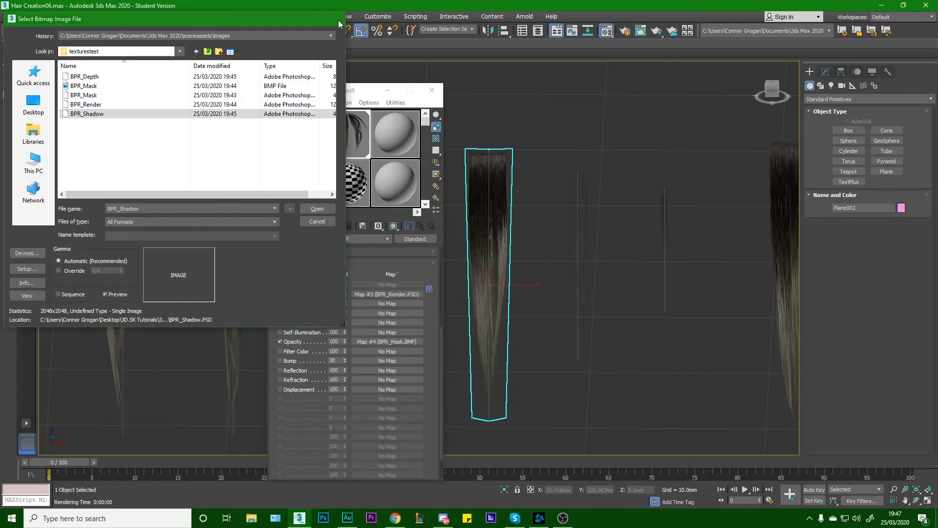
left_click(338, 21)
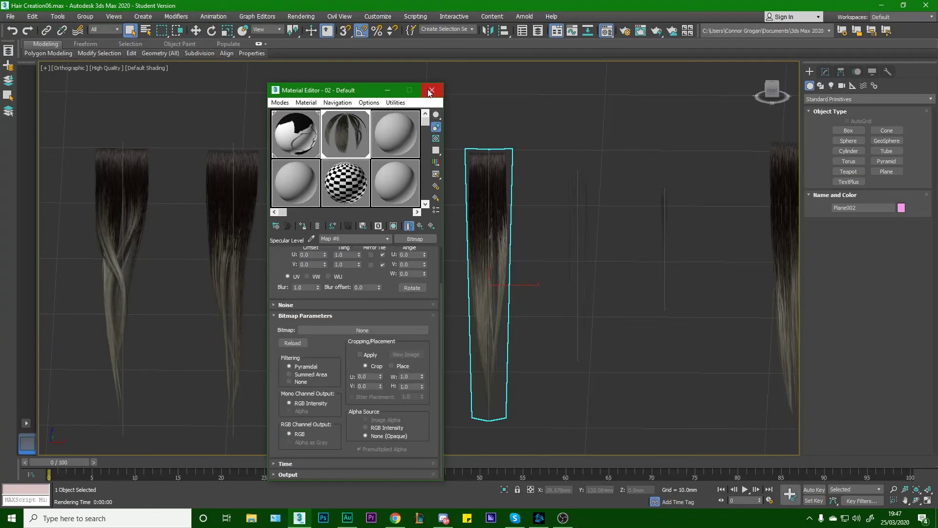
left_click(431, 90)
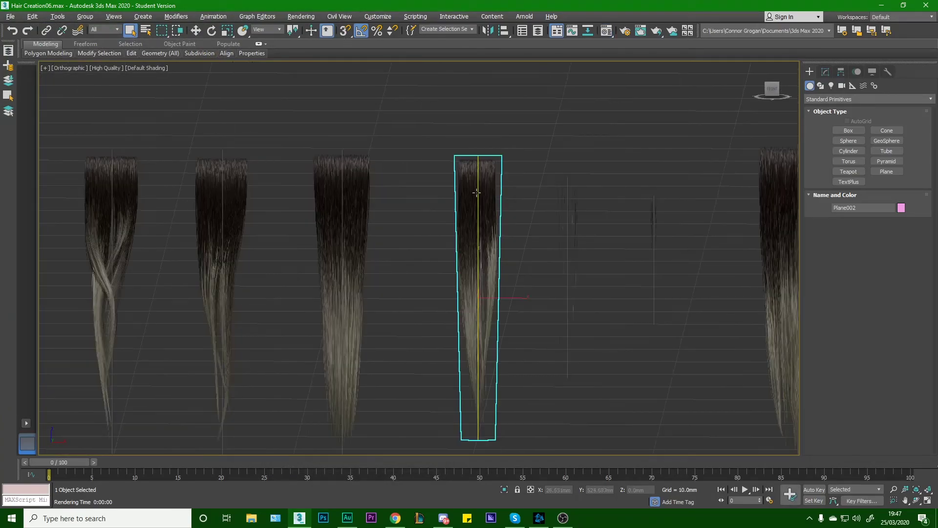
Examine the textured hair cards up close, from an angle and at a distance beside the head.
scroll(468, 189, "down", 5)
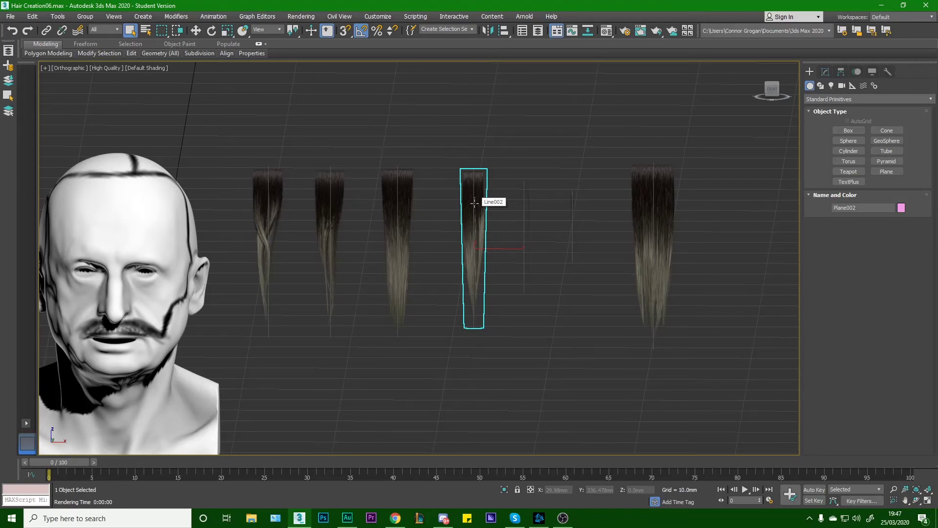
scroll(474, 202, "up", 6)
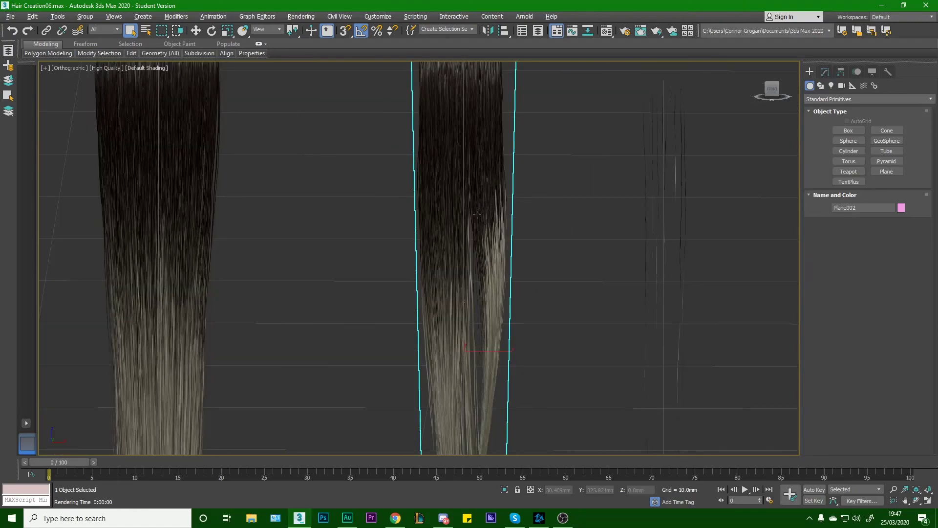
scroll(492, 223, "down", 5)
scroll(476, 213, "up", 6)
middle_click_drag(475, 212, 438, 248, "alt")
scroll(510, 274, "down", 3)
scroll(451, 175, "down", 3)
scroll(456, 248, "down", 4)
scroll(458, 243, "up", 3)
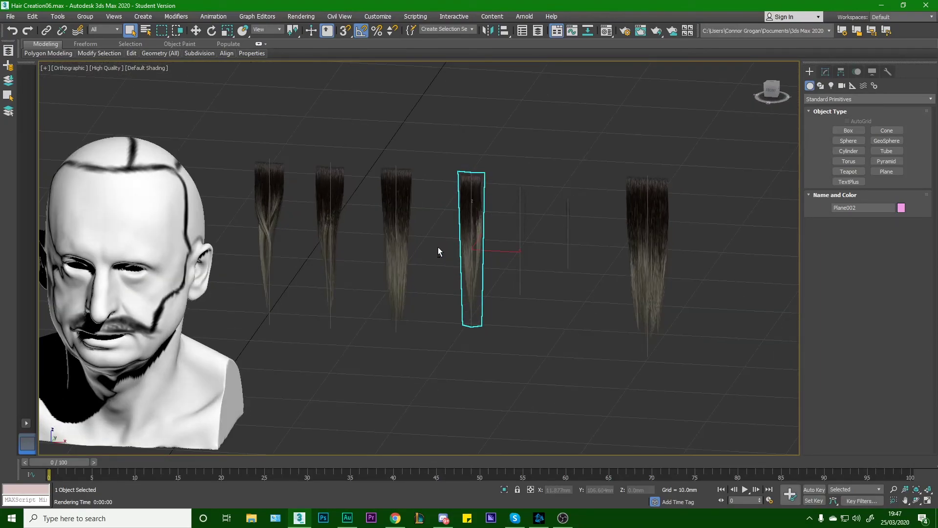
mouse_move(438, 248)
middle_mouse_down("alt")
mouse_move(401, 243)
mouse_move(438, 247)
middle_mouse_up("alt")
scroll(413, 241, "down", 3)
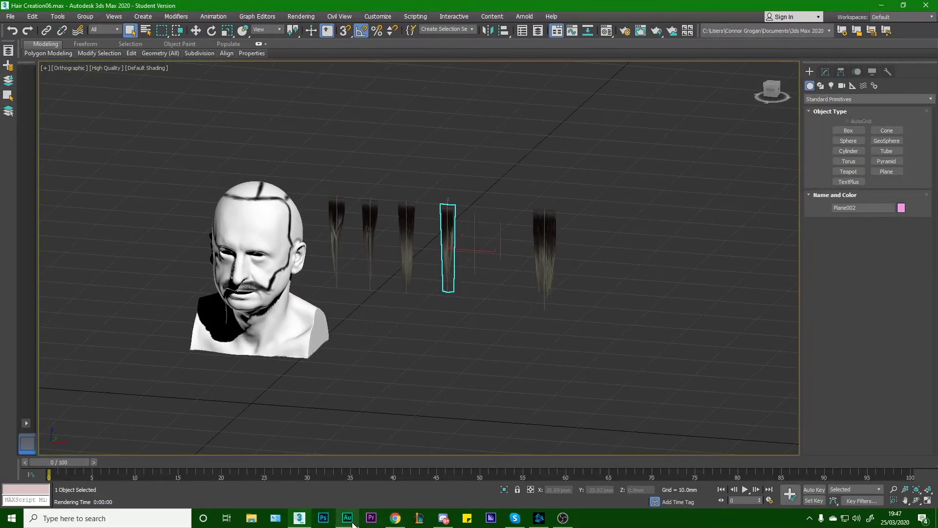